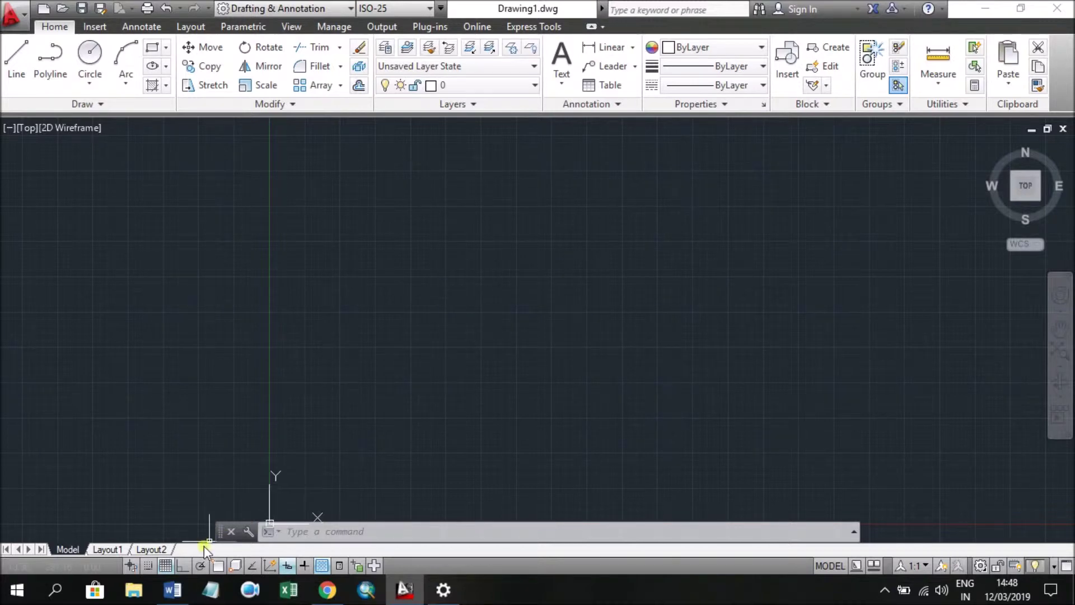
- Switch from AutoCAD to the Word document listing the seven tutorial topics
left_click(182, 598)
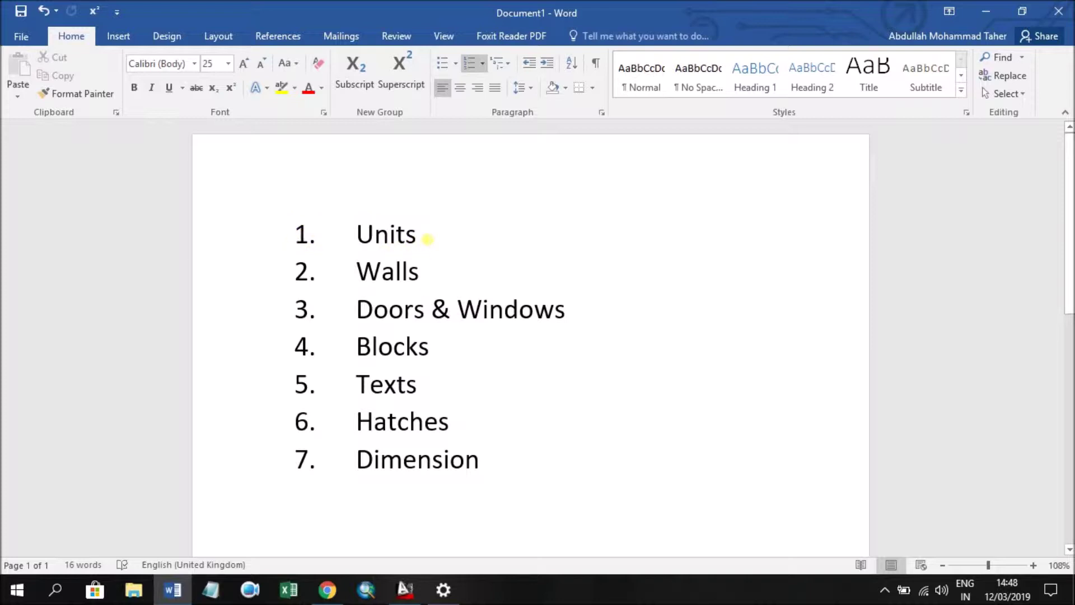
- Highlight 'Units' in the Word topic list, then minimise the Word window
left_click_drag(427, 247, 356, 235)
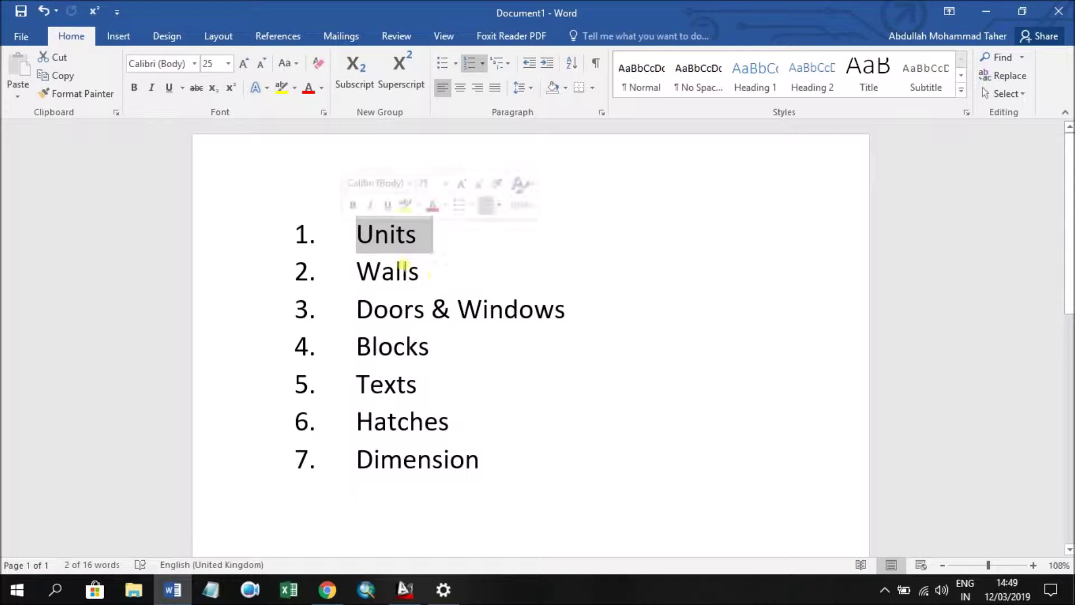
left_click(434, 288)
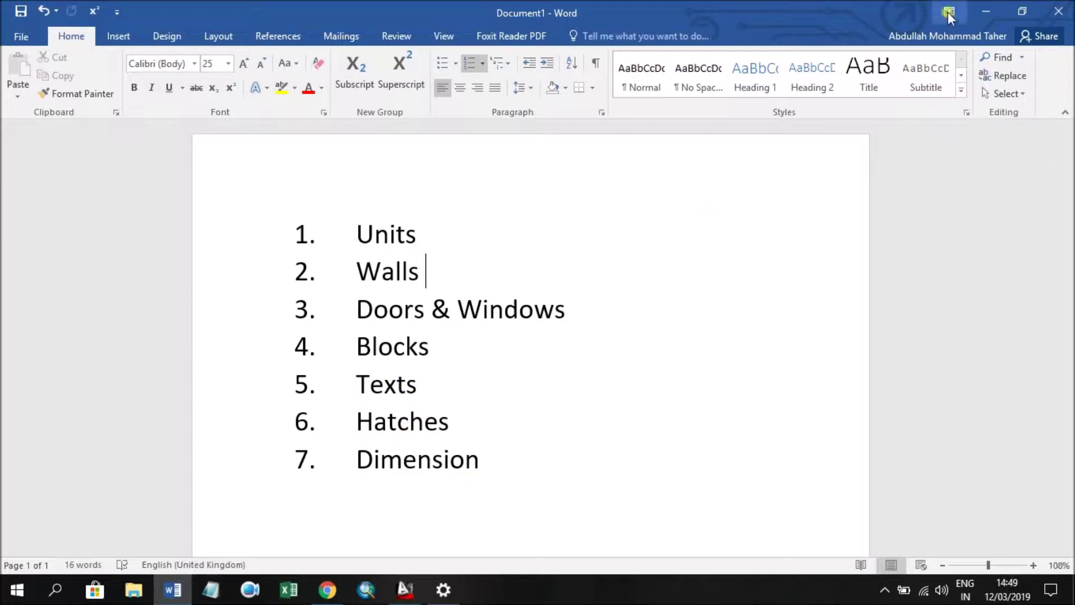
left_click(986, 13)
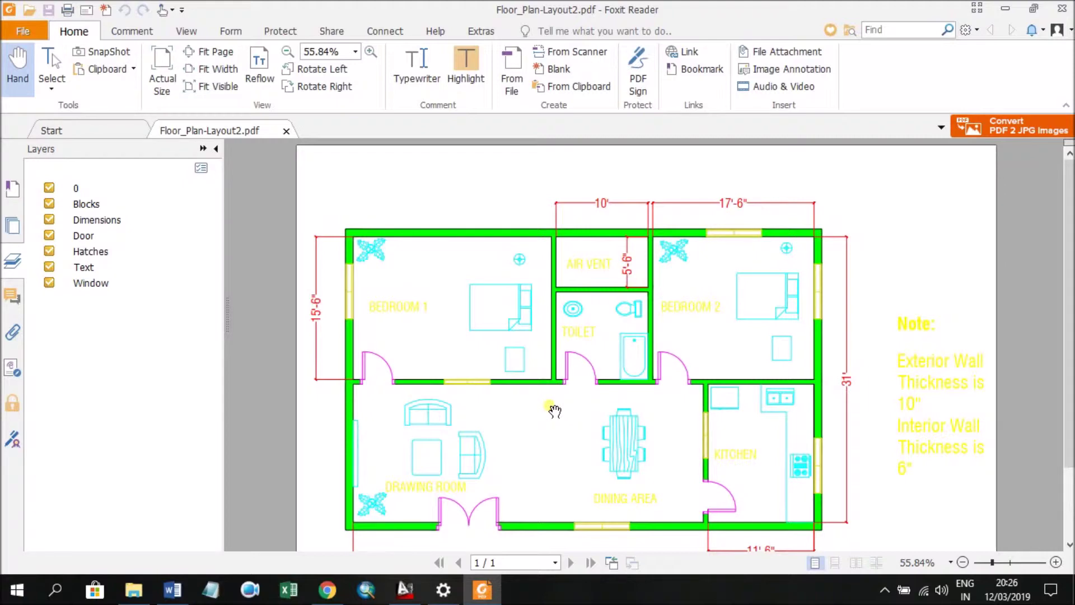
scroll(554, 411, "down", 3)
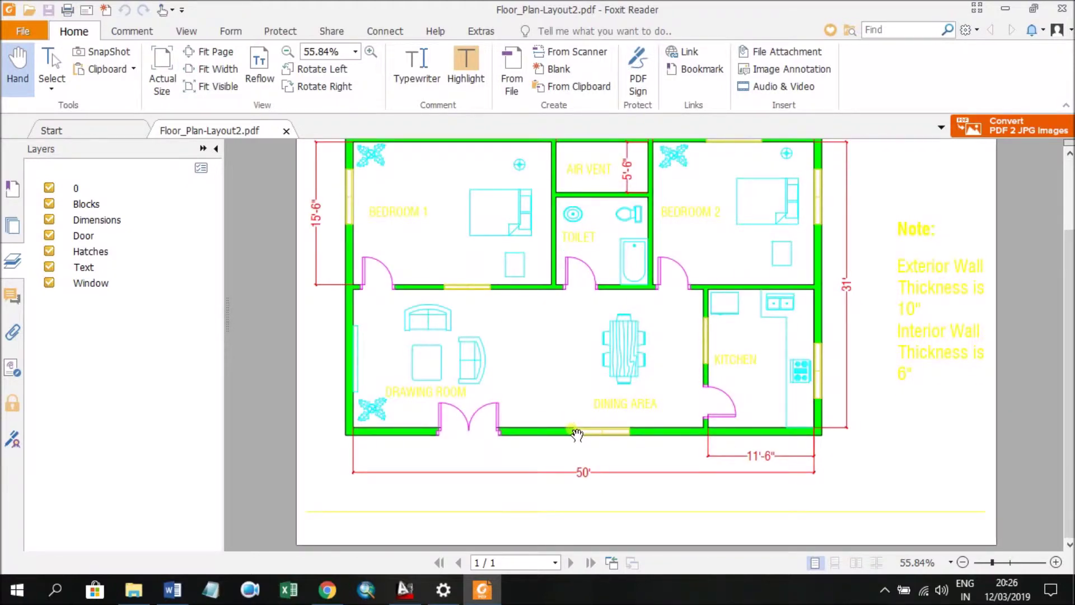
scroll(577, 434, "up", 3)
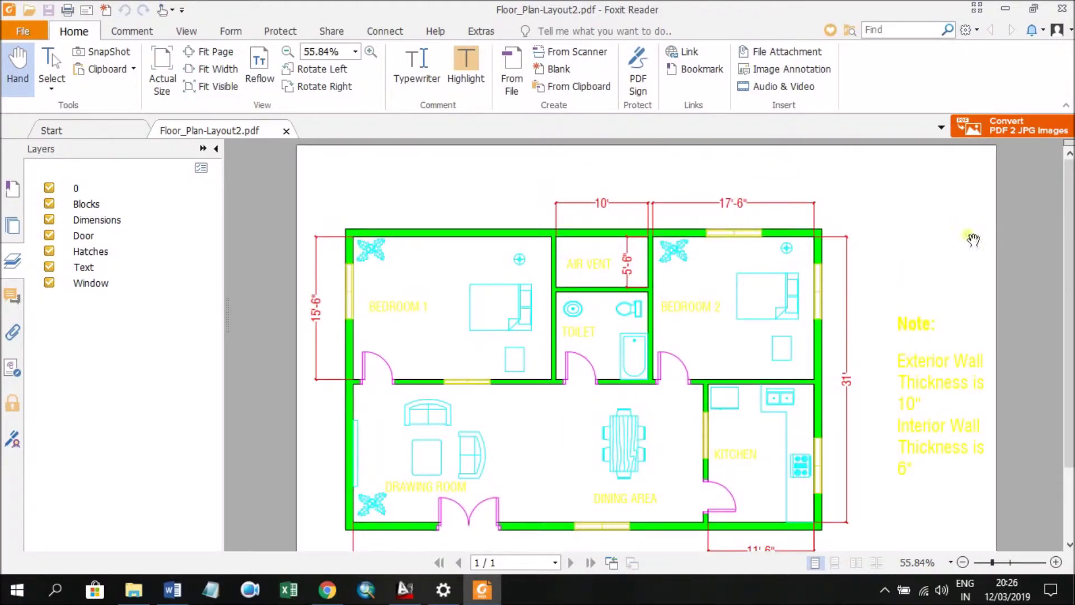
scroll(767, 490, "down", 3)
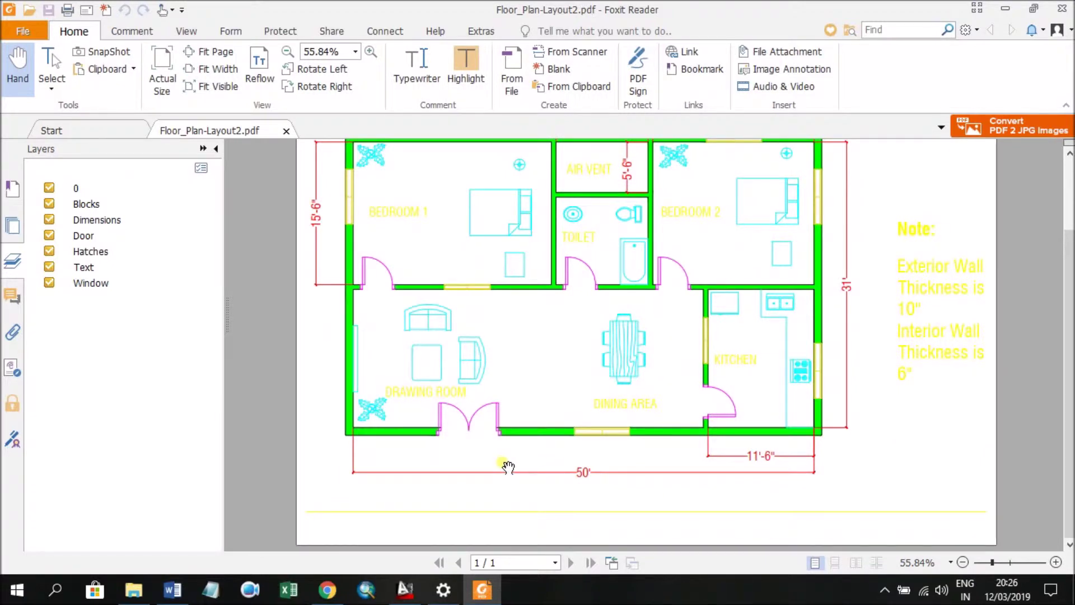
scroll(430, 485, "up", 3)
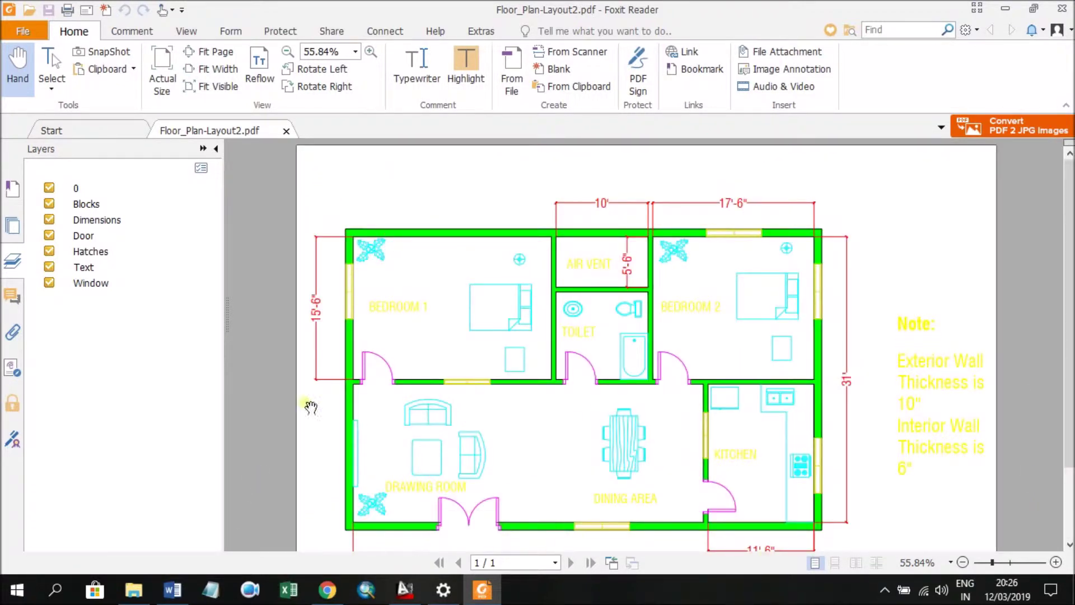
scroll(338, 341, "down", 3)
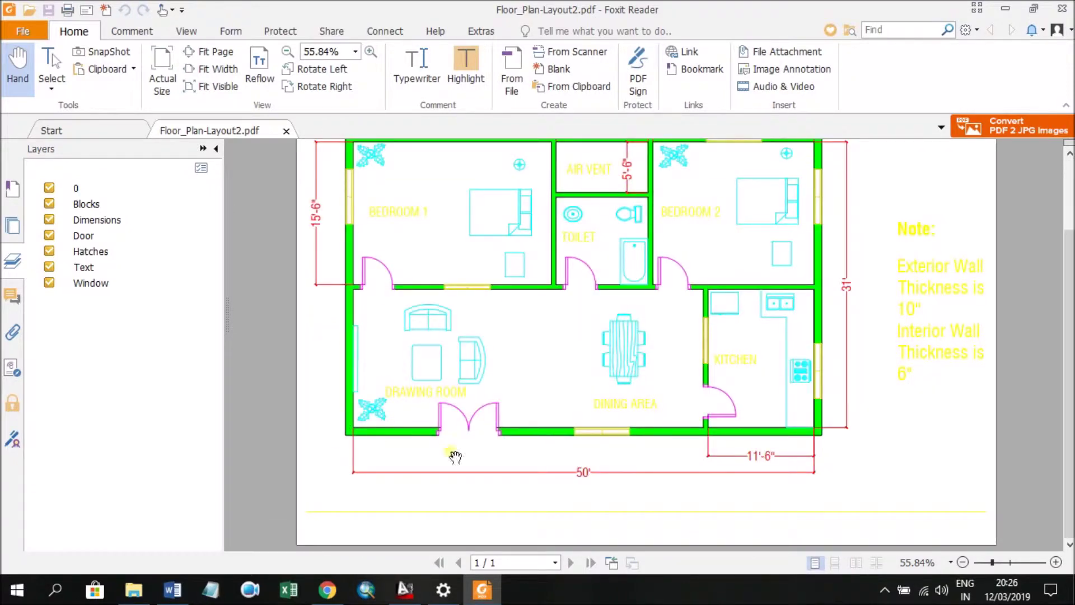
scroll(506, 481, "up", 3)
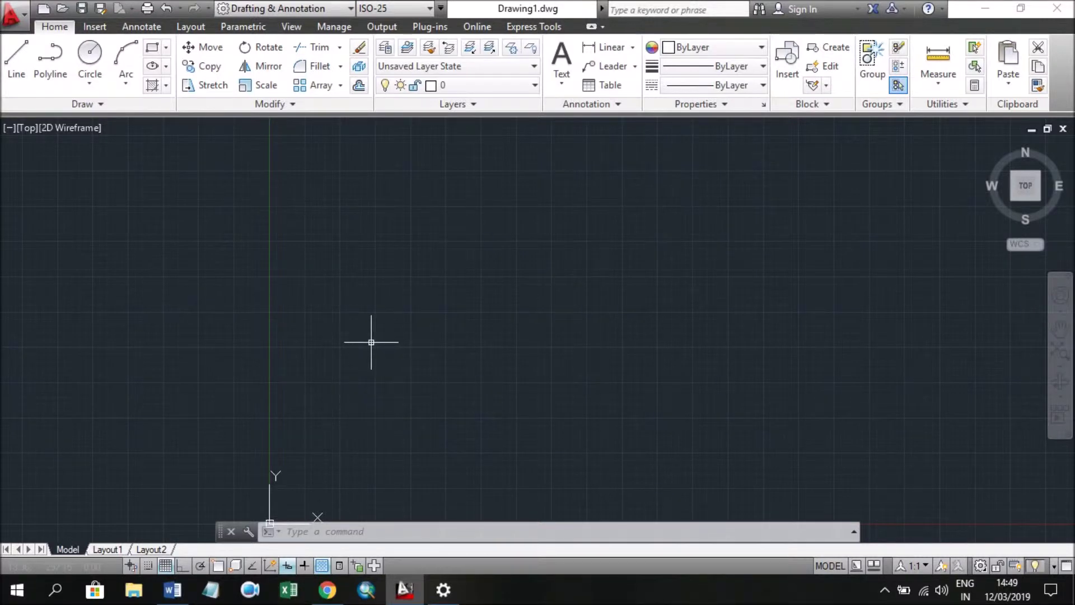
- Set drawing units to Architectural, 0'-0 1/4" precision, with Inches as insertion scale
type("un")
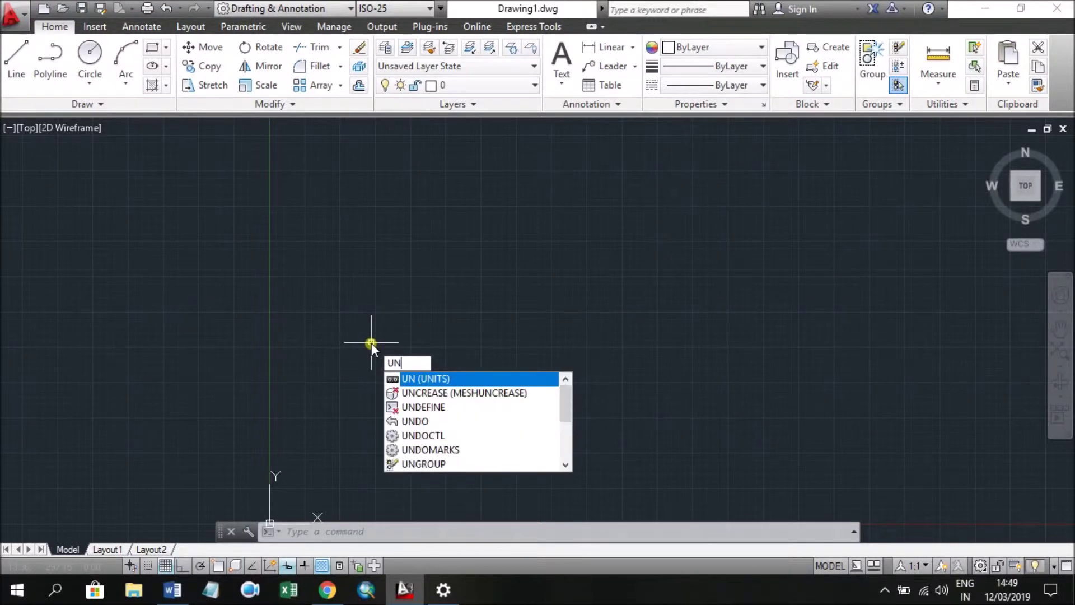
key("Return")
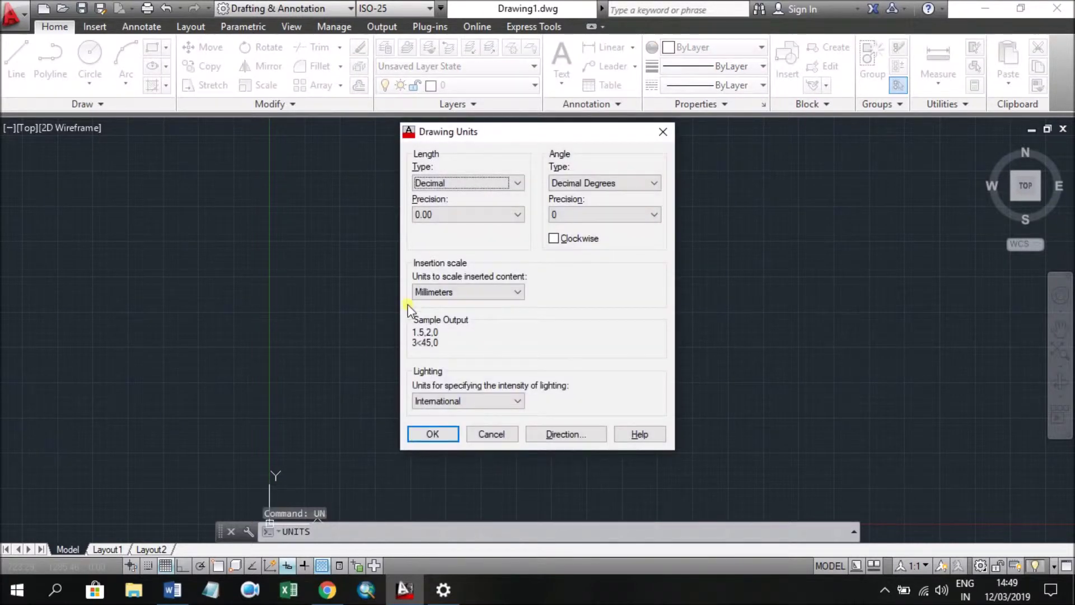
left_click(485, 184)
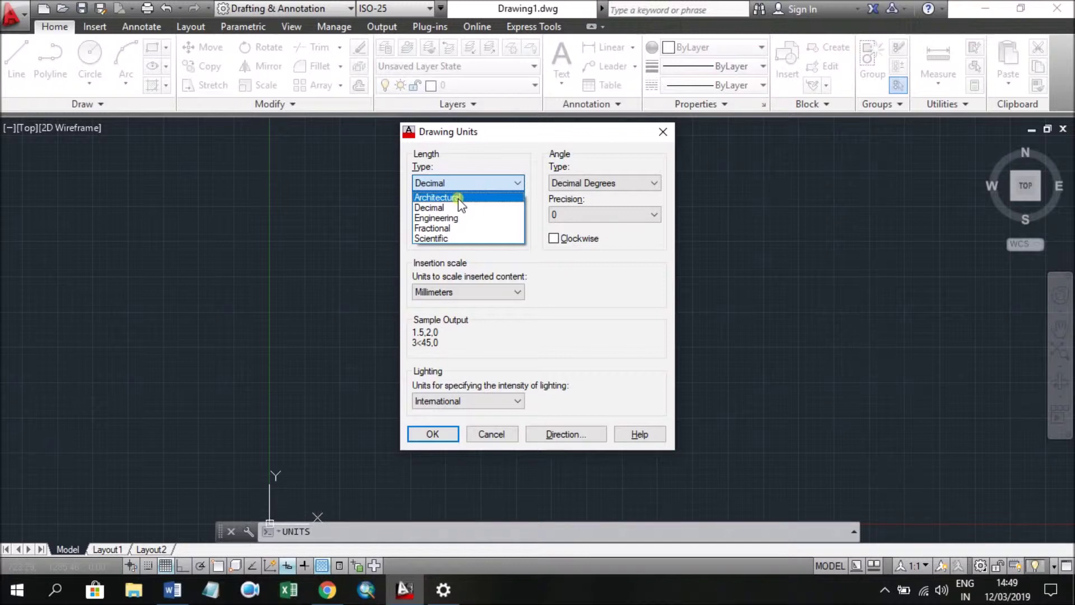
left_click(457, 197)
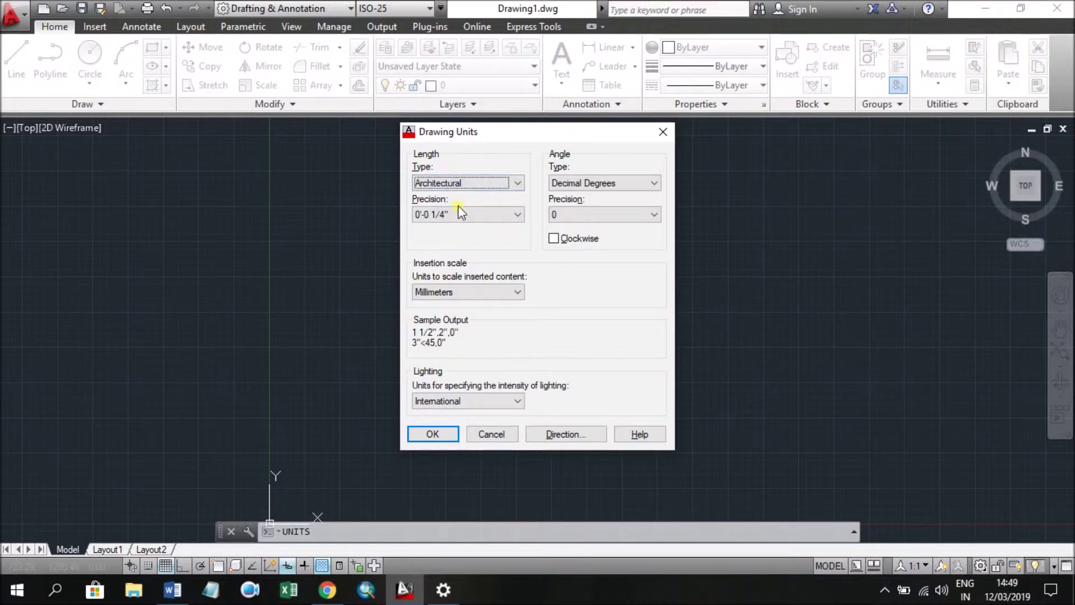
left_click(452, 216)
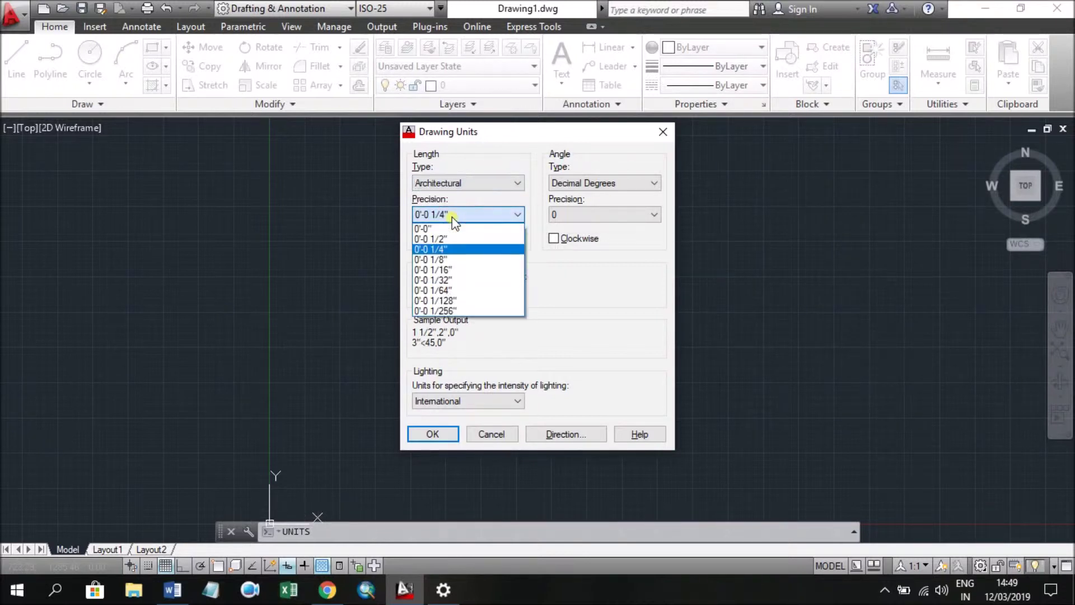
left_click(435, 248)
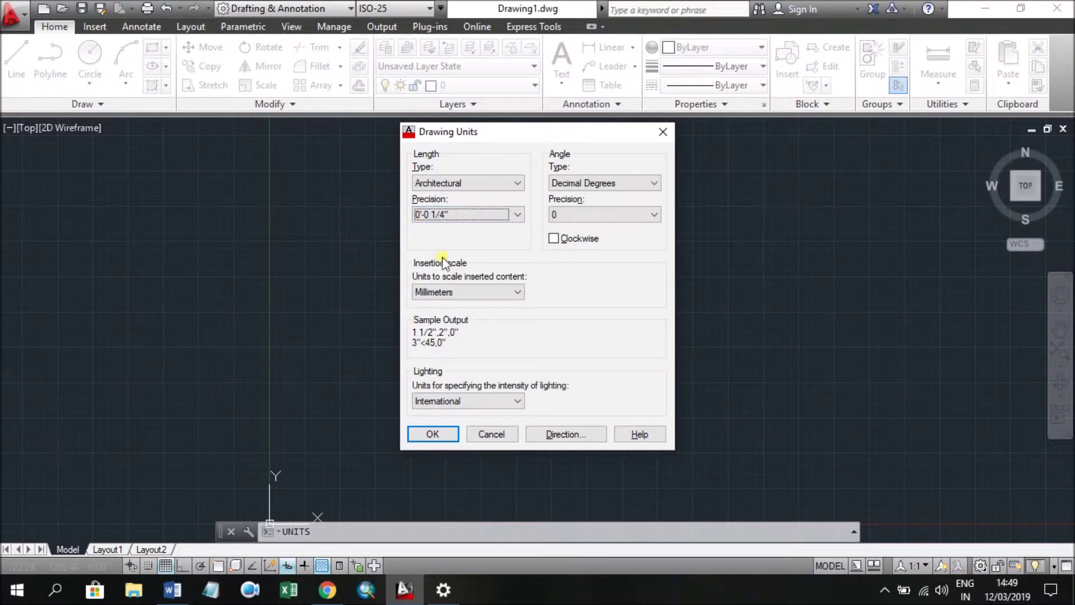
left_click(457, 294)
mouse_move(468, 291)
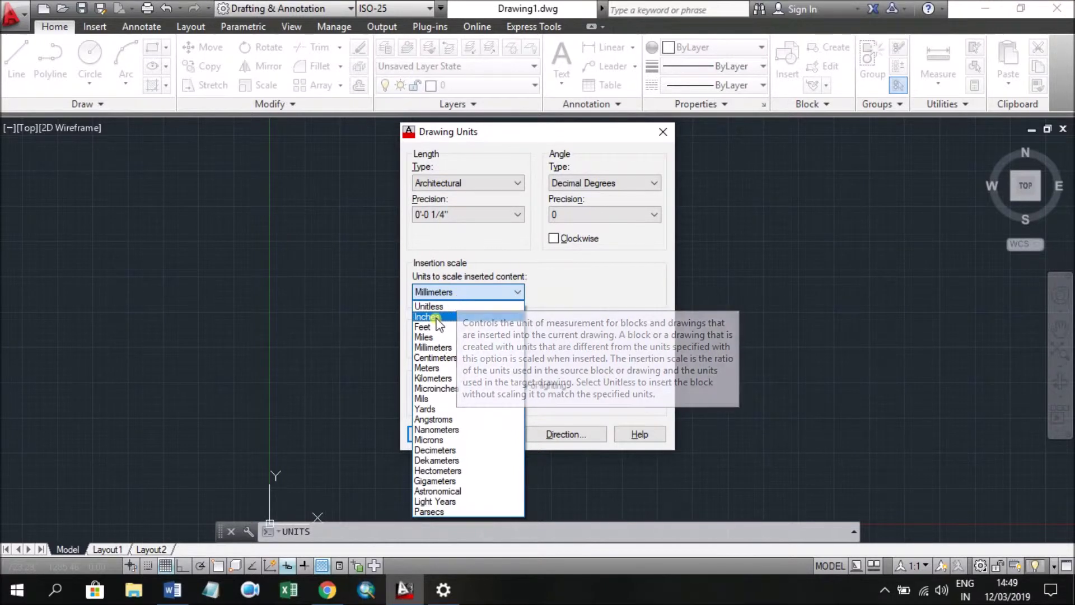
left_click(427, 317)
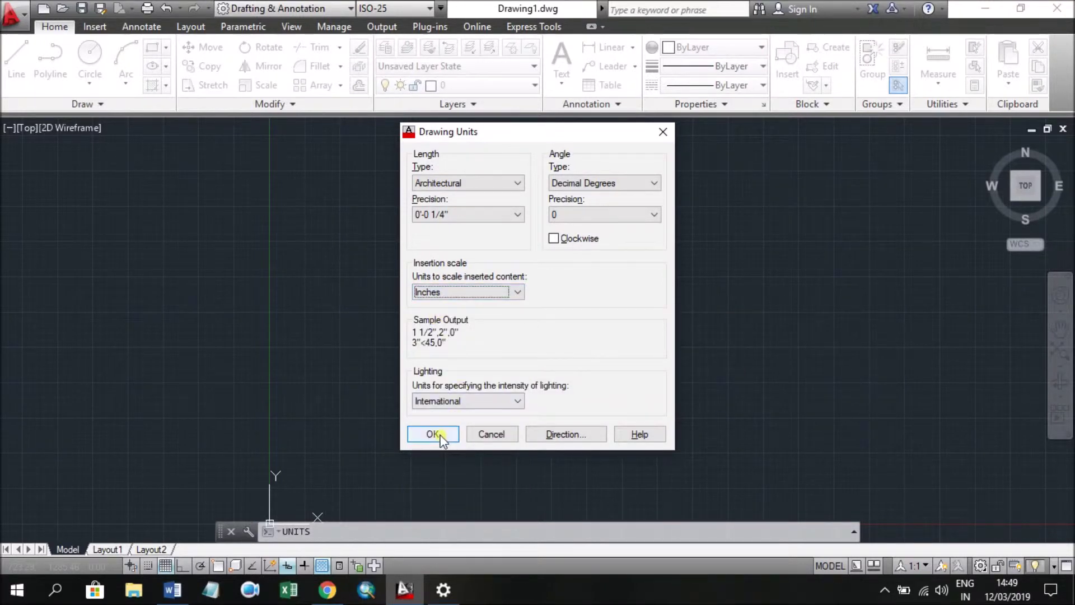
left_click(434, 435)
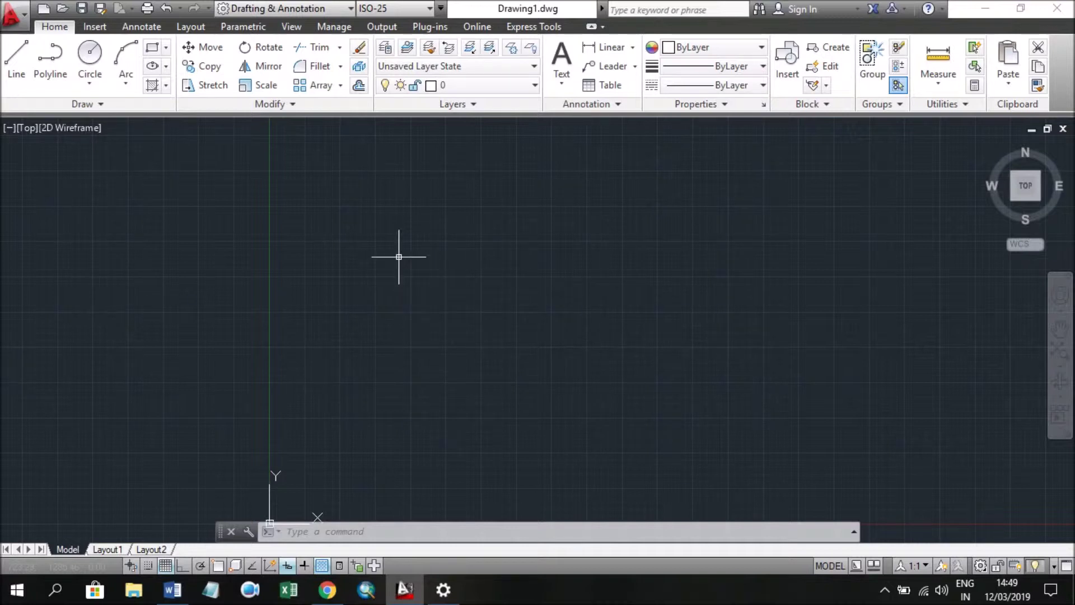
- Draw a 50' by 31' rectangle as the house outline and zoom in on it
type("R")
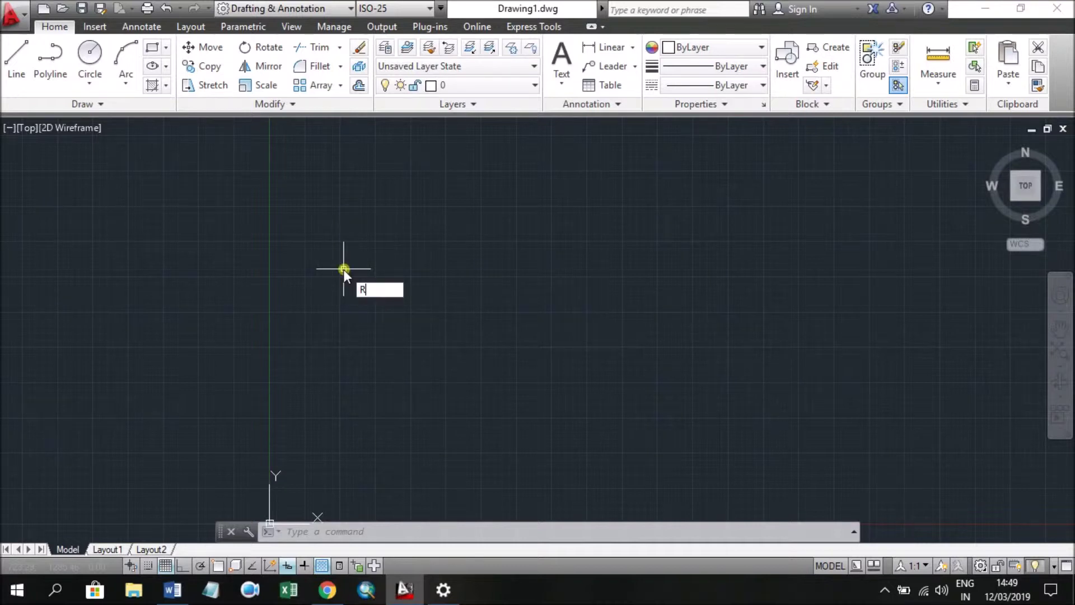
type("EC")
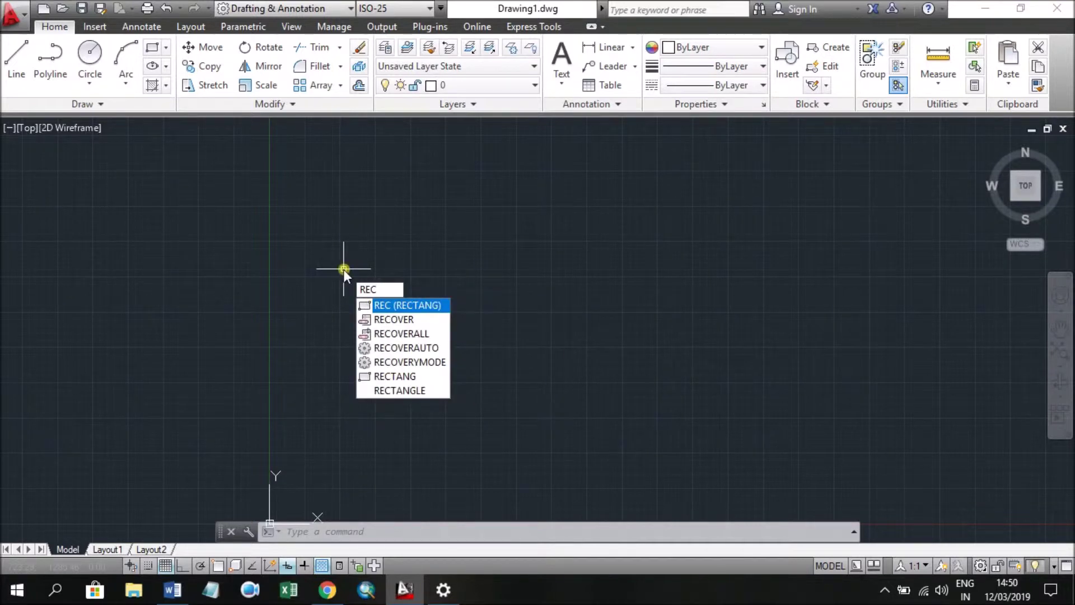
key("Return")
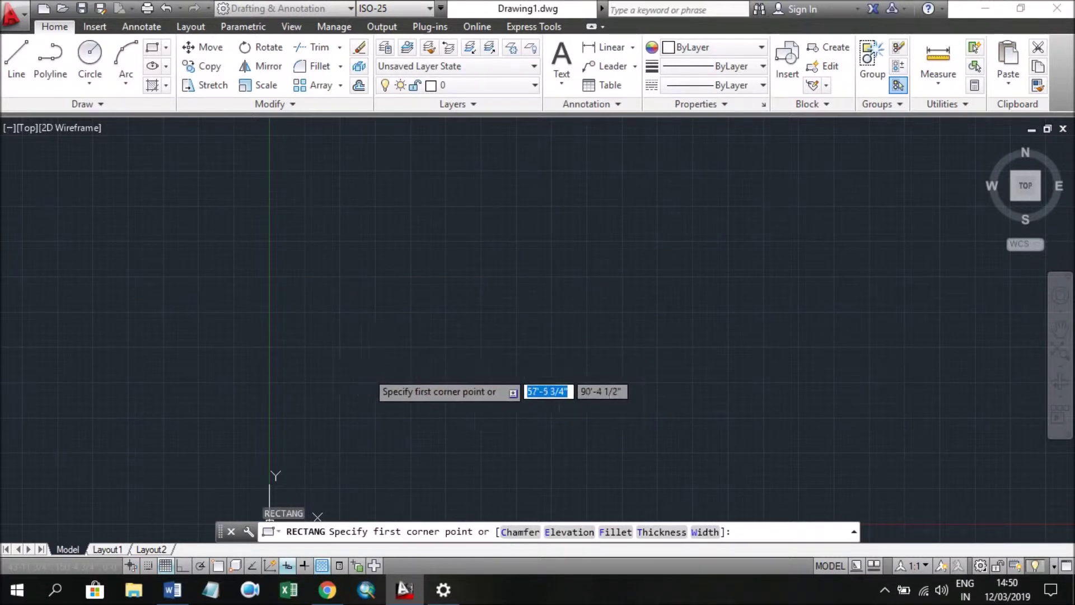
left_click(367, 370)
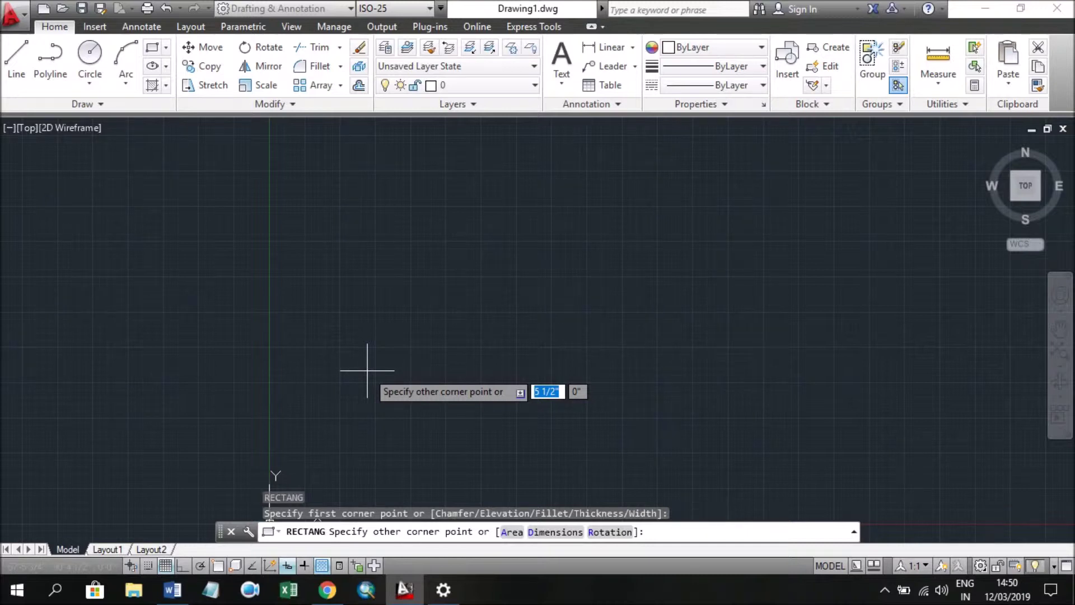
key("F8")
type("50")
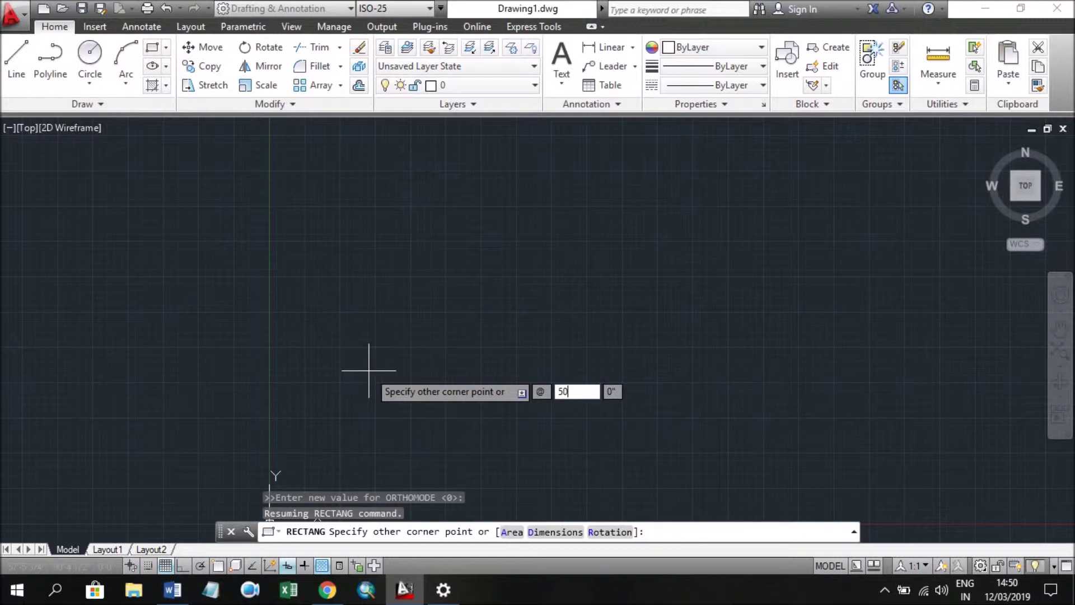
key("Tab")
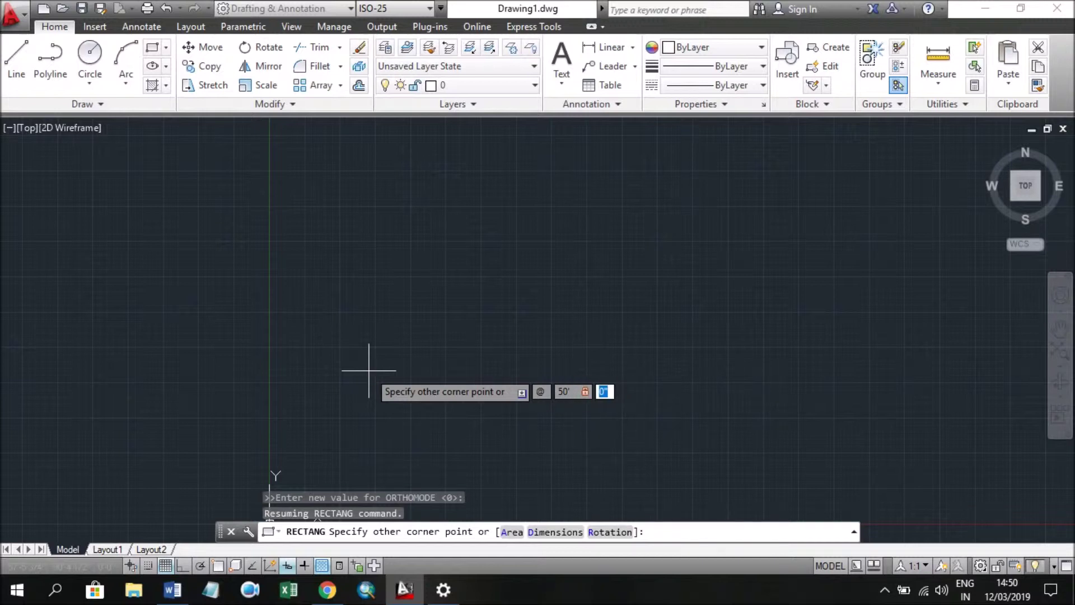
type("31")
key("Return")
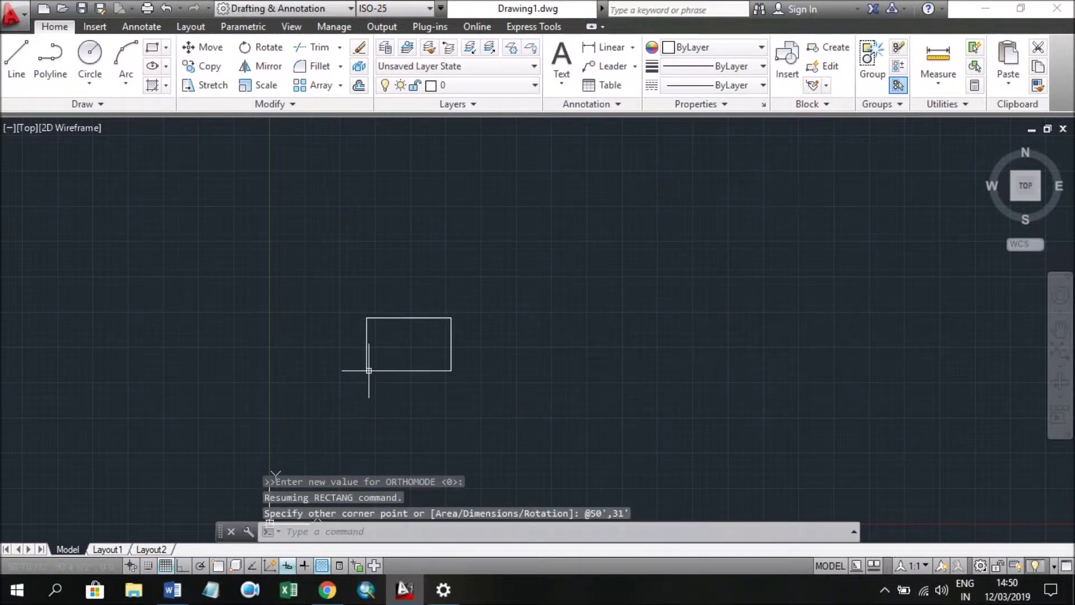
scroll(352, 361, "up", 4)
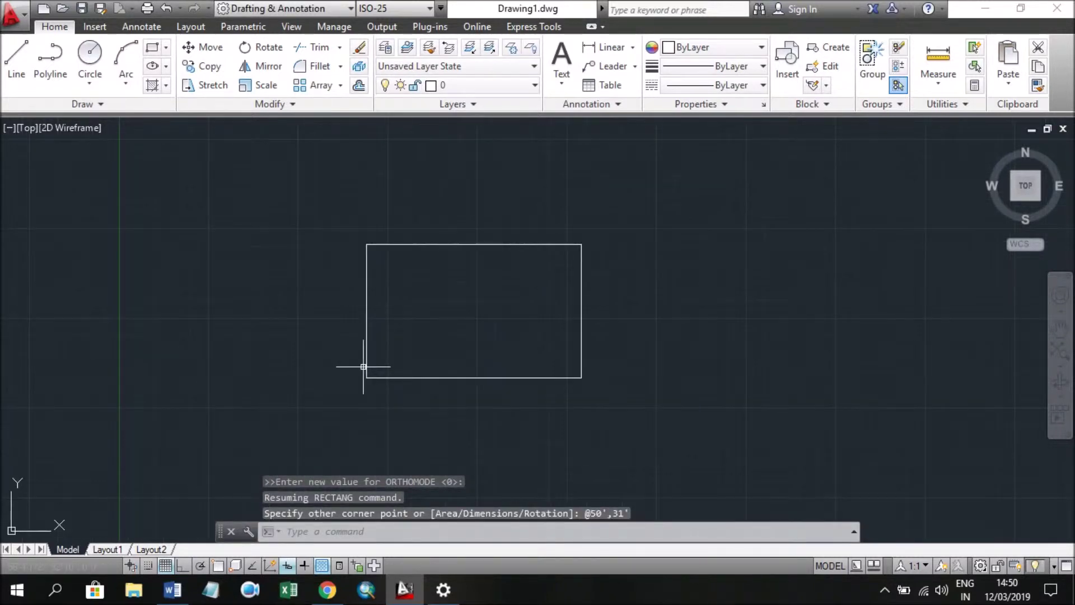
scroll(363, 352, "up", 2)
scroll(362, 349, "down", 2)
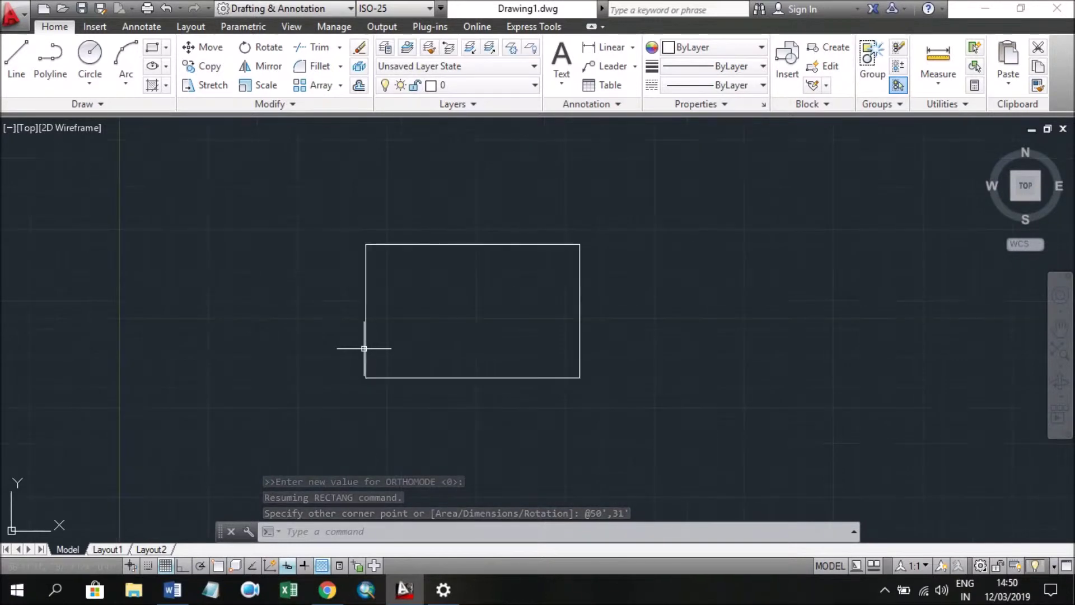
scroll(364, 348, "up", 2)
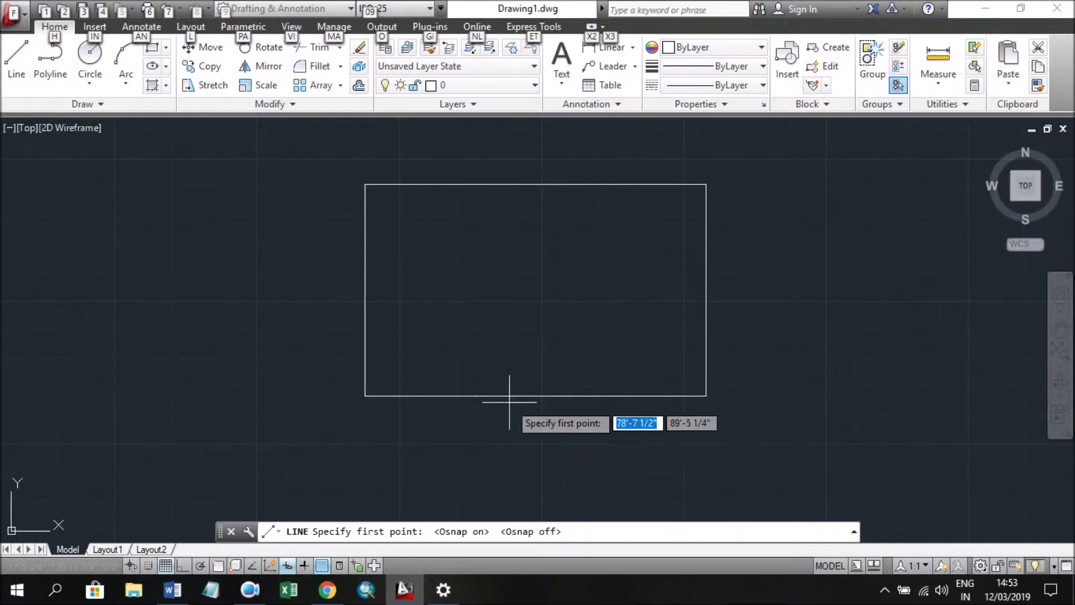
- Start a new line and switch on object snap, checking its snap-type list
left_click(13, 79)
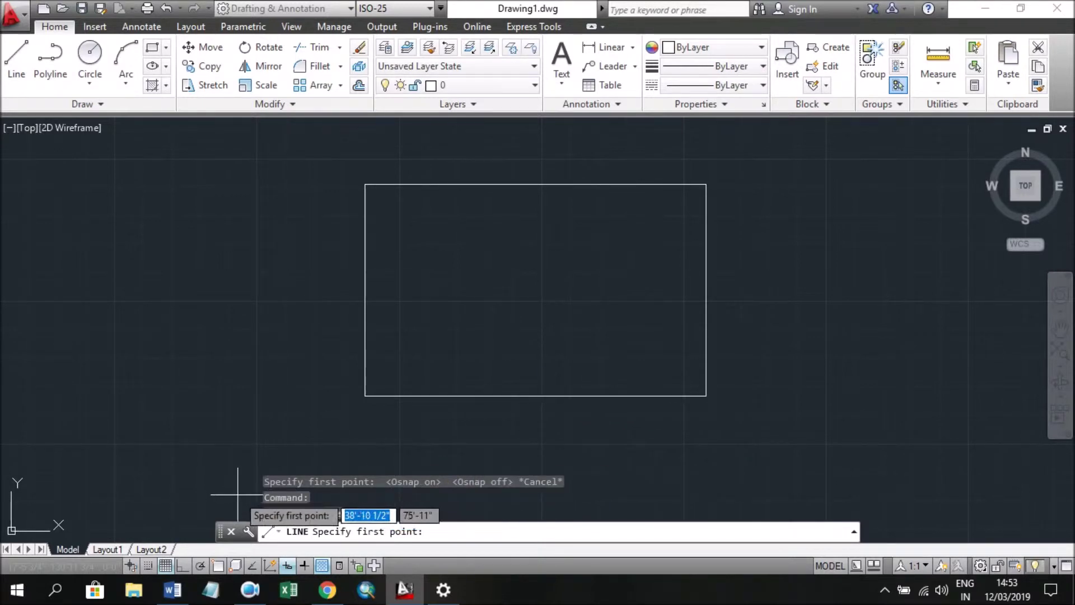
left_click(219, 566)
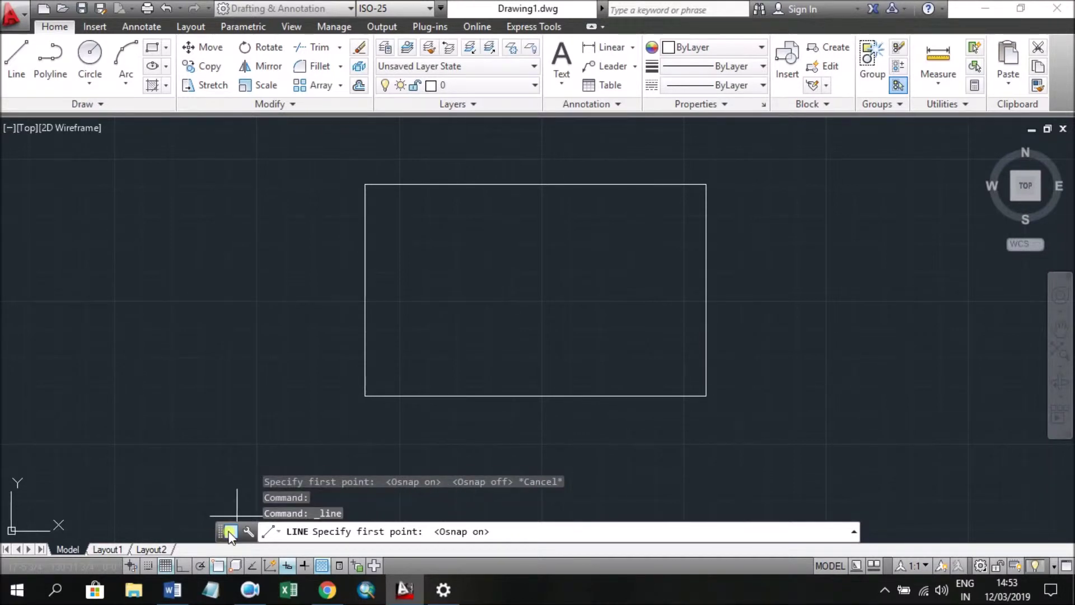
right_click(218, 568)
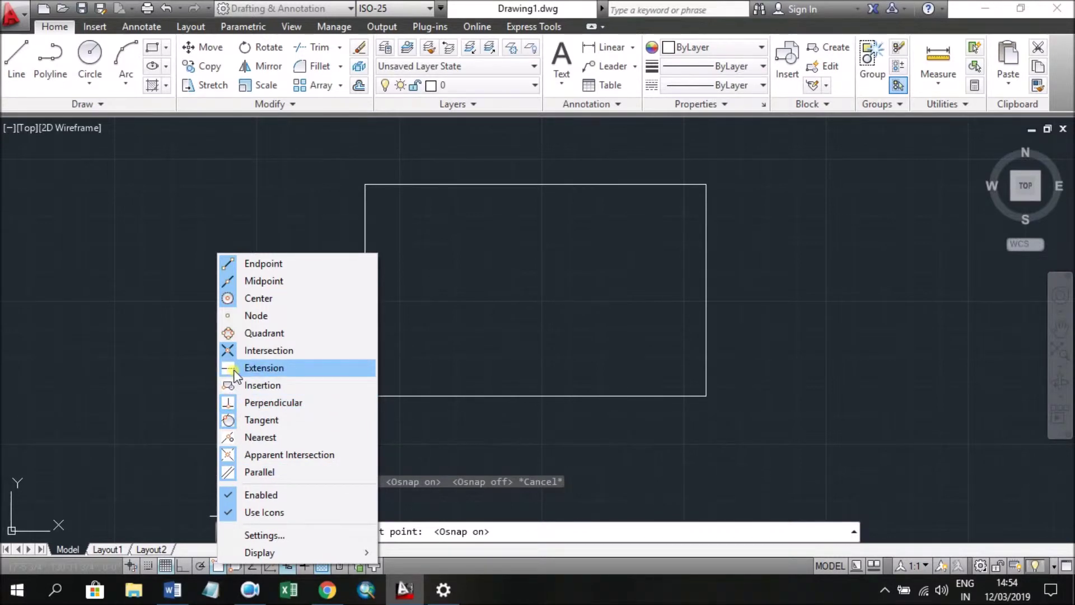
key("Escape")
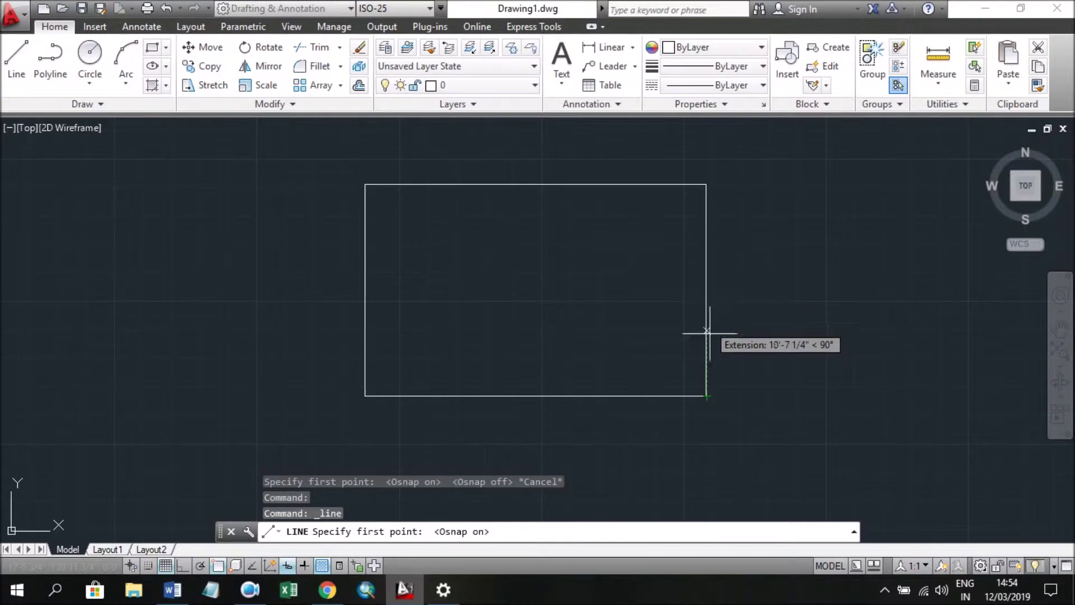
- With Ortho on, draw the 15'-deep, 12'-wide corner room walls from the lower-right corner
left_click(706, 395)
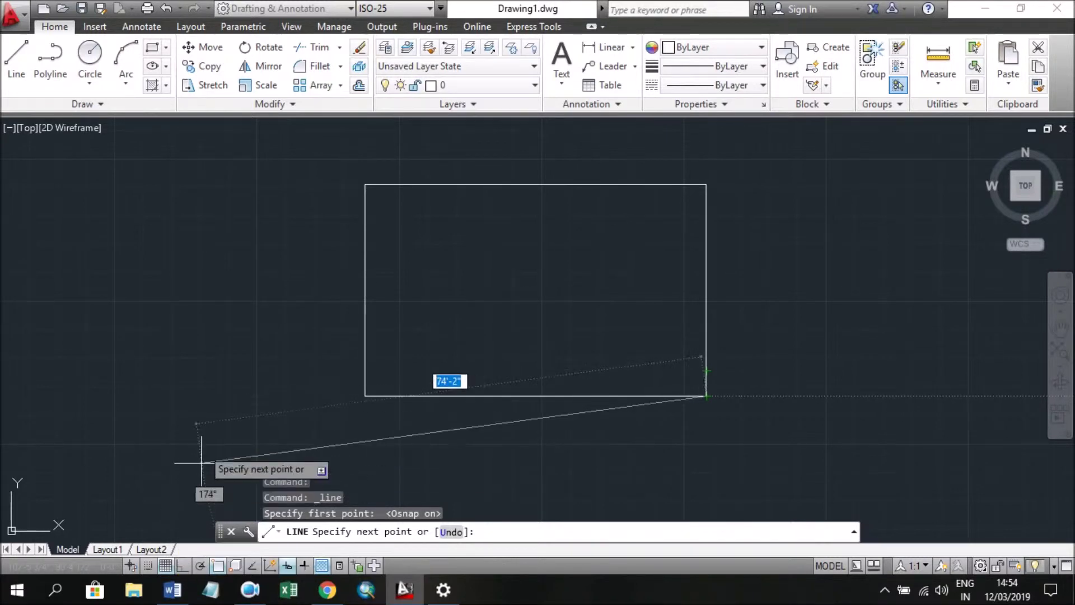
left_click(183, 566)
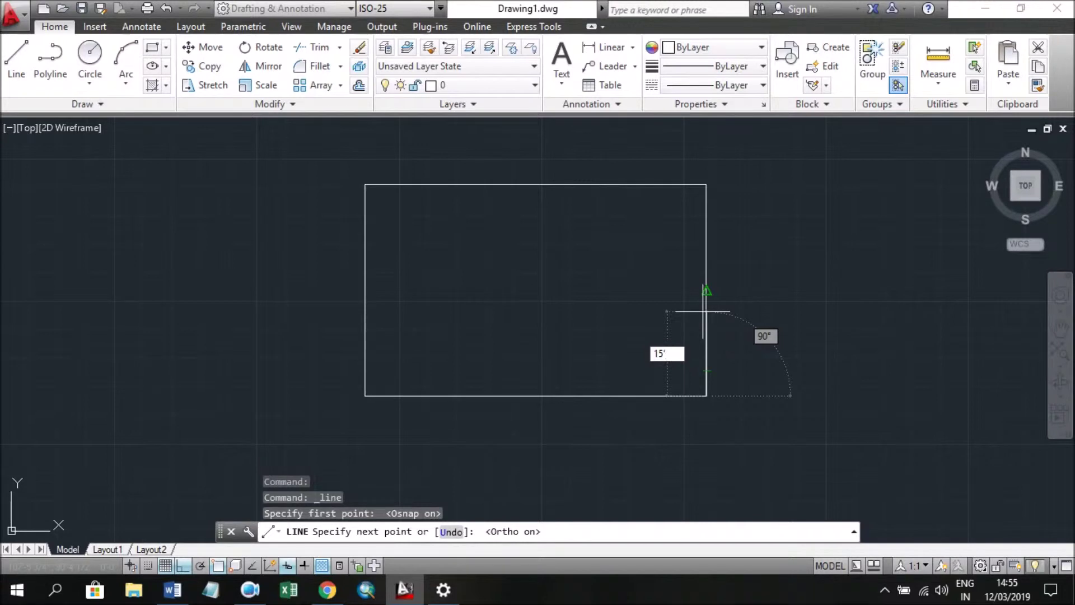
key("Return")
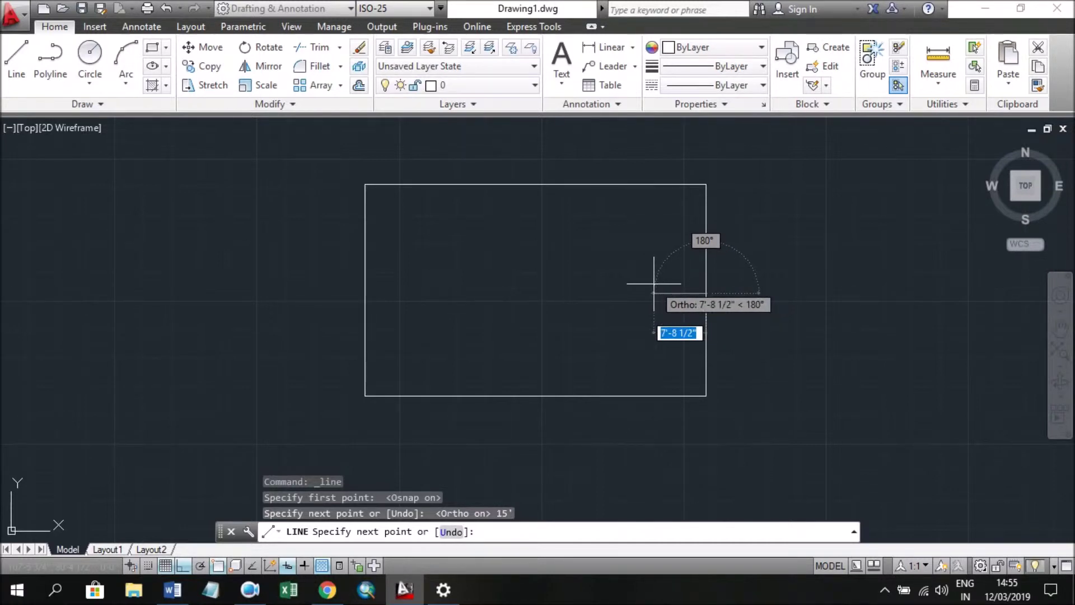
type("12")
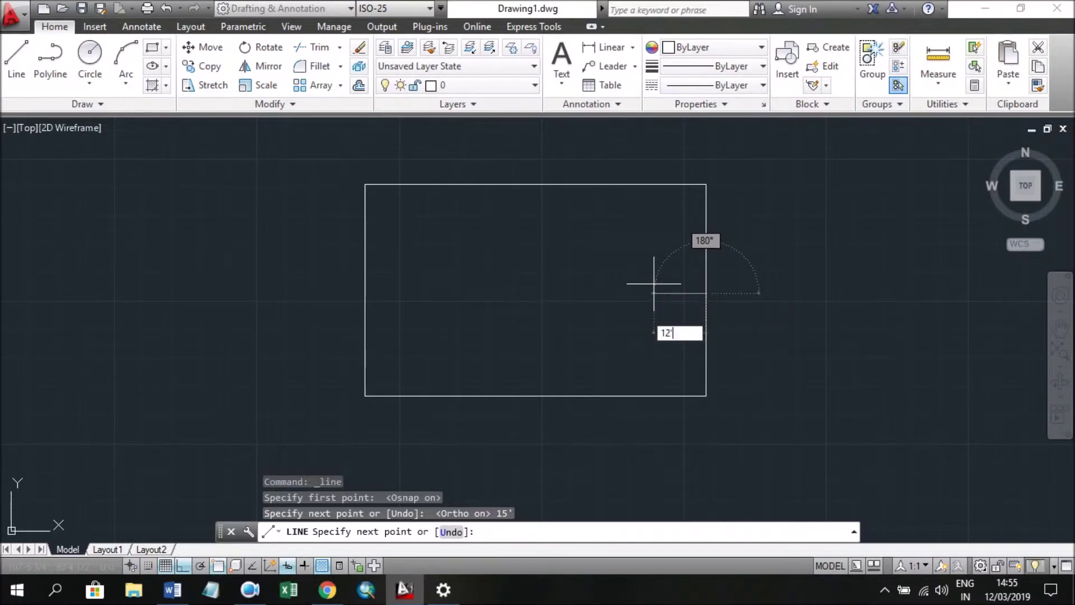
key("Return")
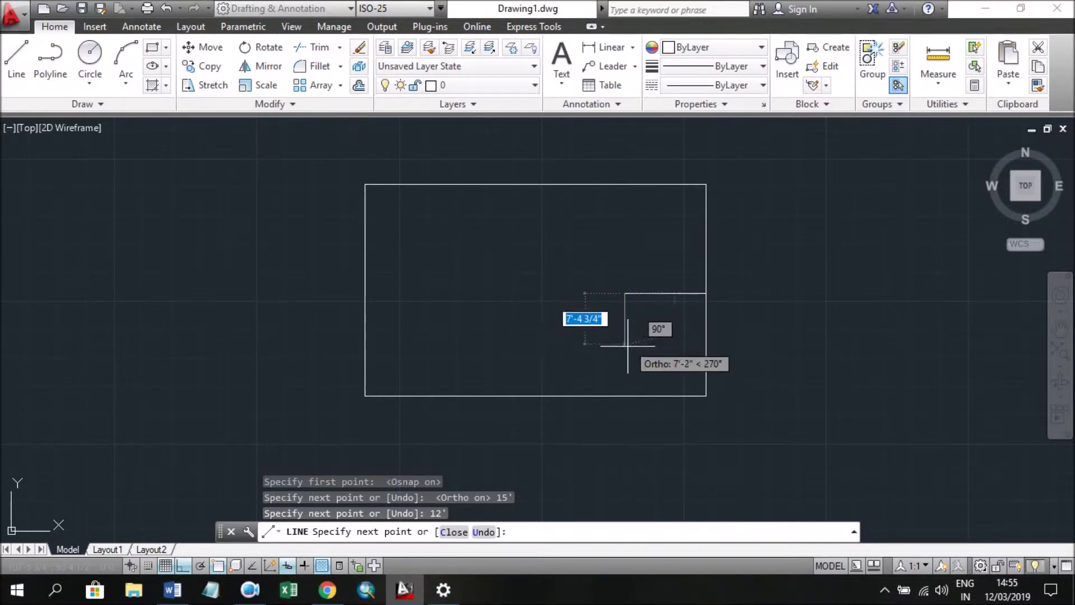
left_click(625, 396)
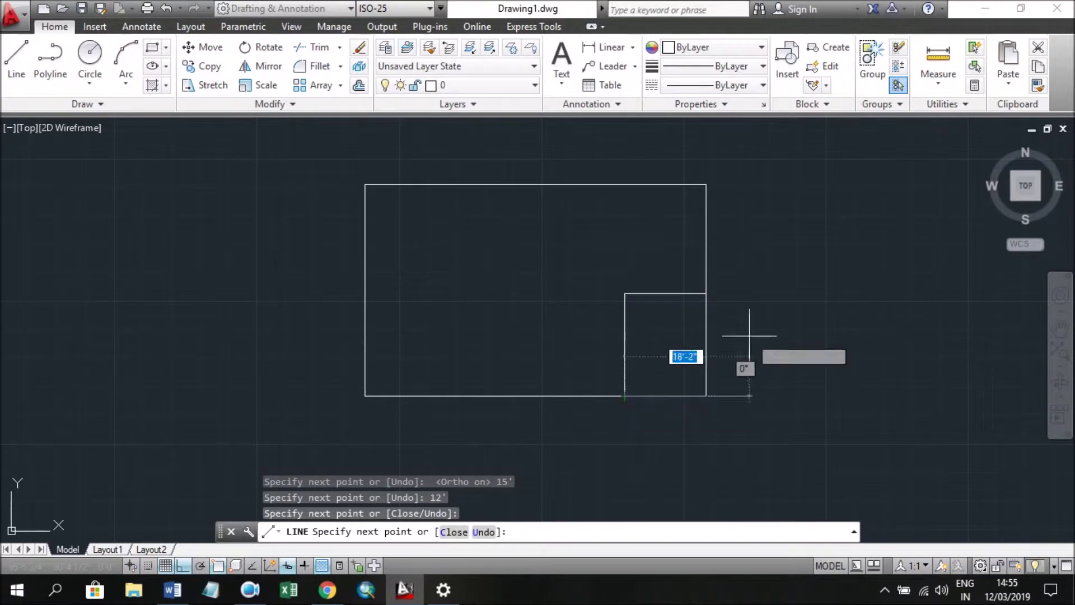
left_click(625, 395)
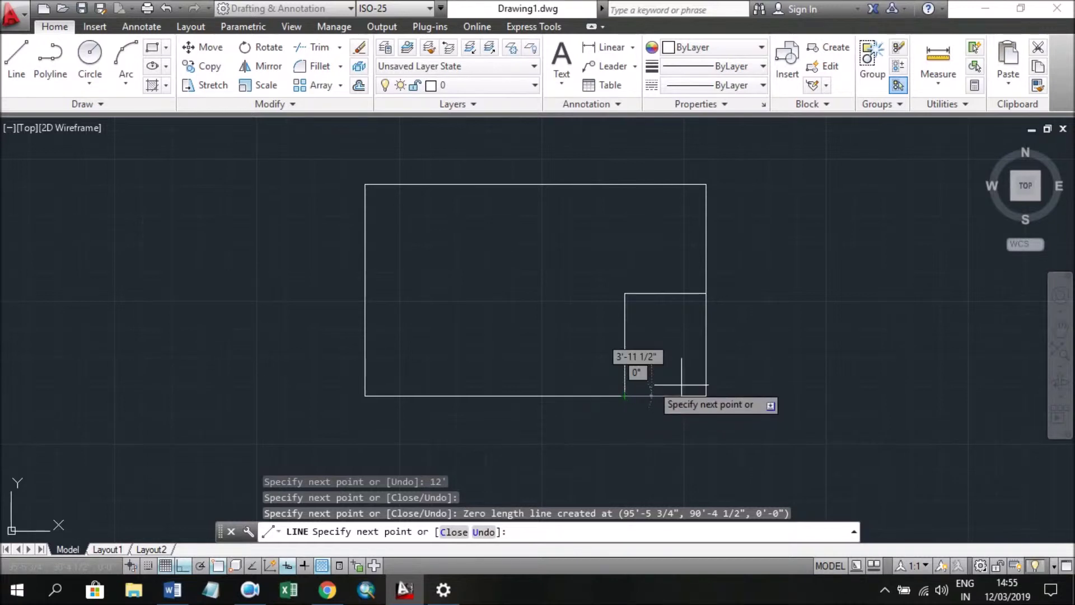
key("Escape")
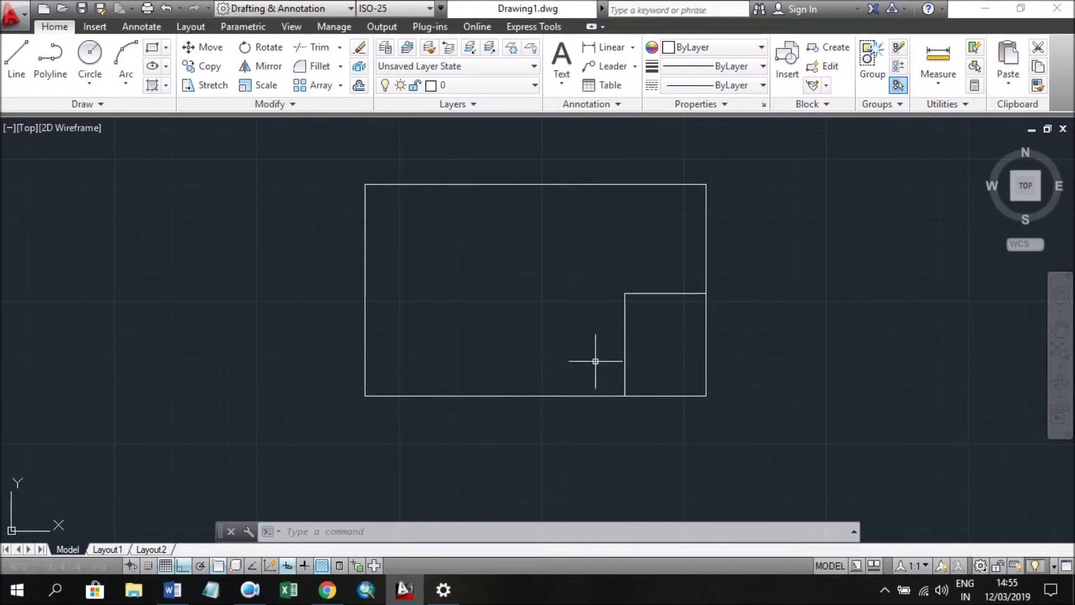
- Draw the middle wall leftward 6' then 10' from the room's top-left corner to the left wall
left_click(17, 71)
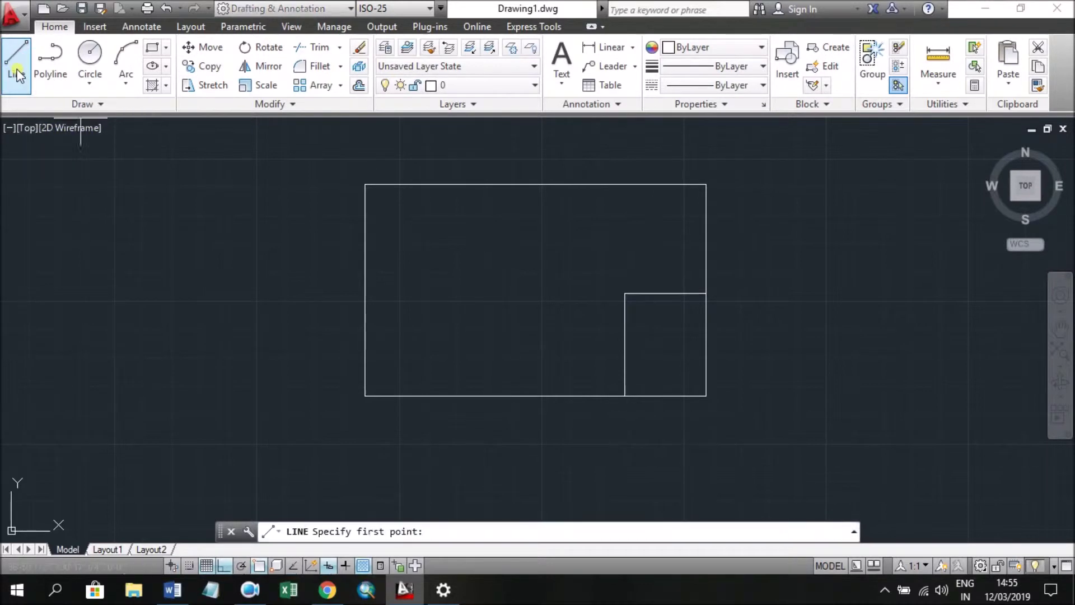
left_click(625, 293)
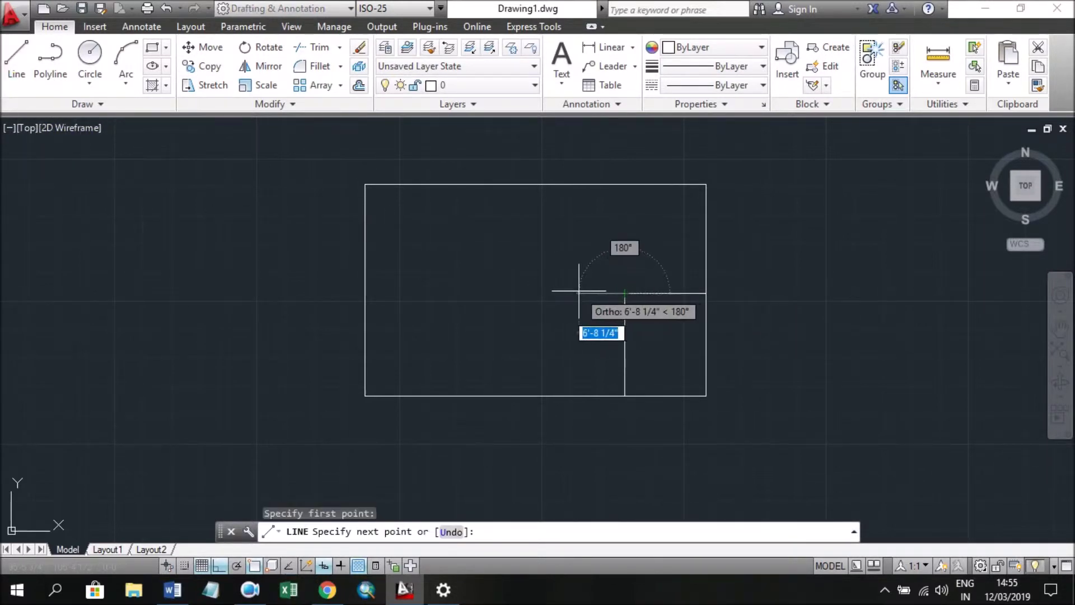
type("6'")
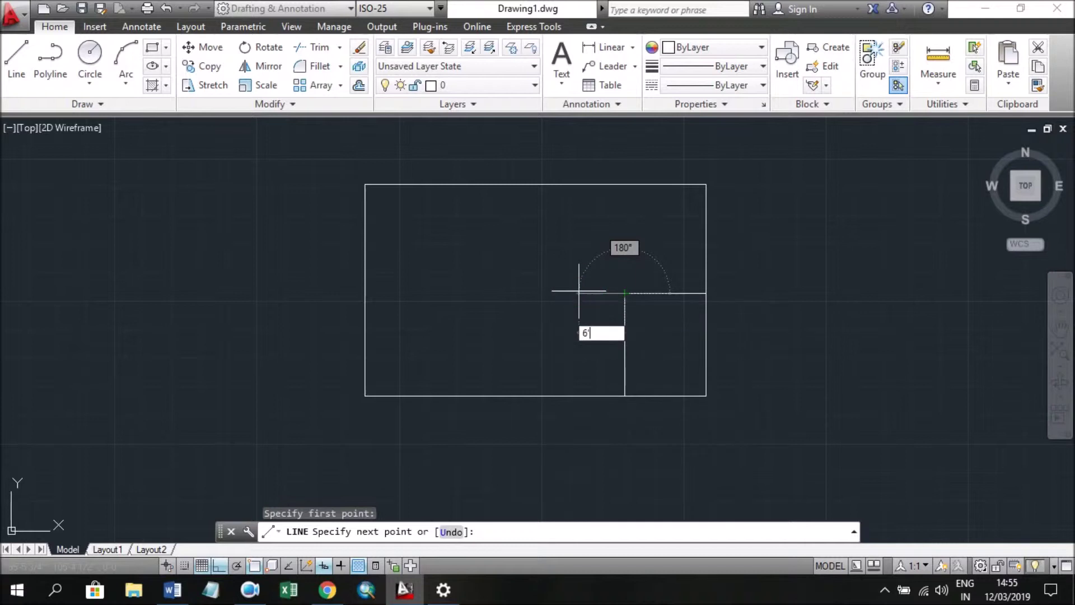
key("Return")
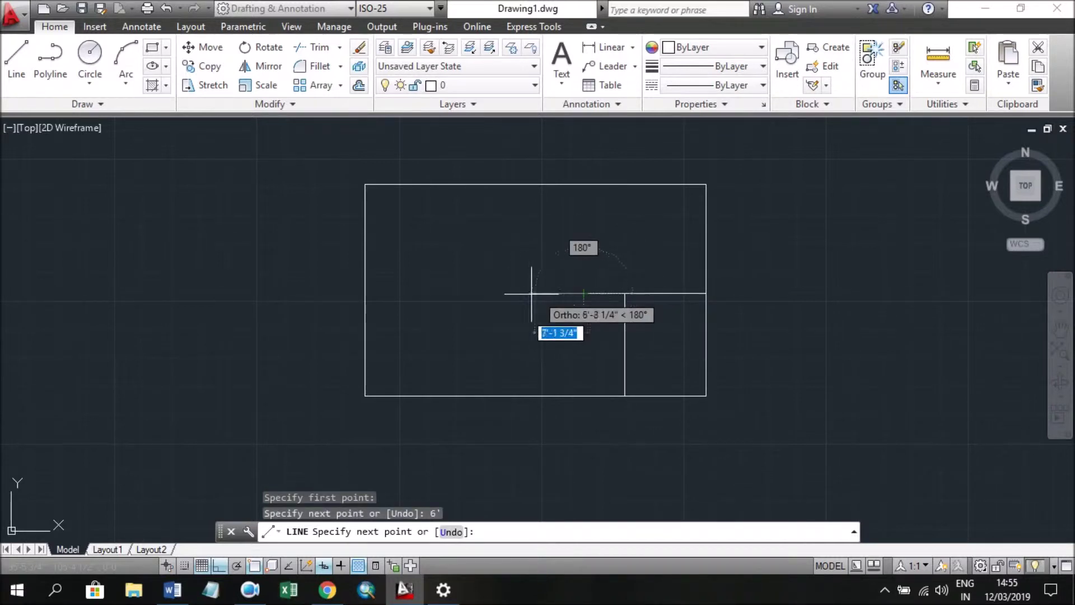
type("10")
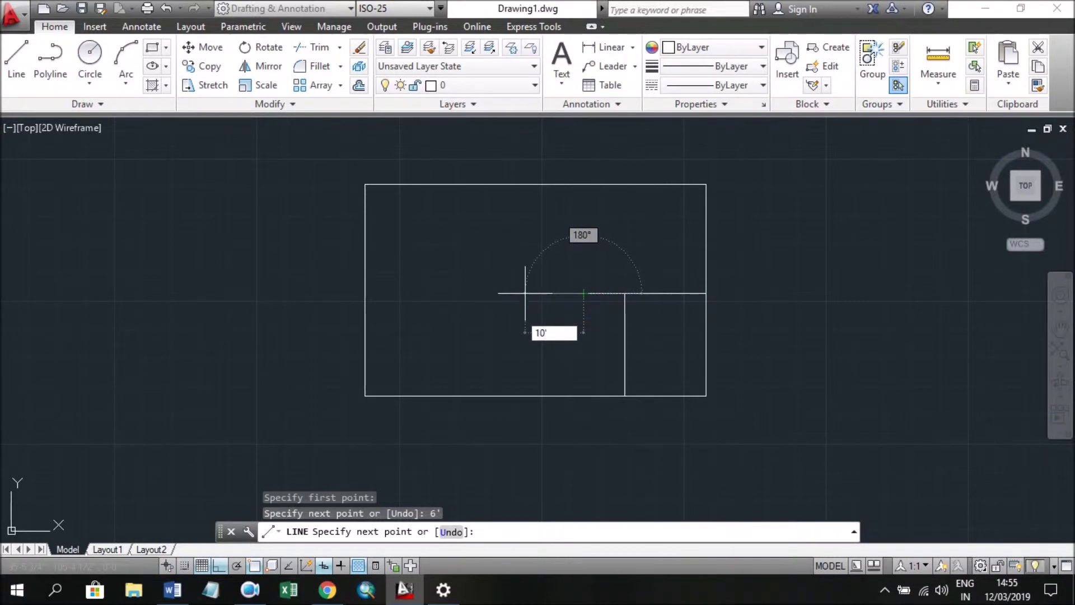
key("Return")
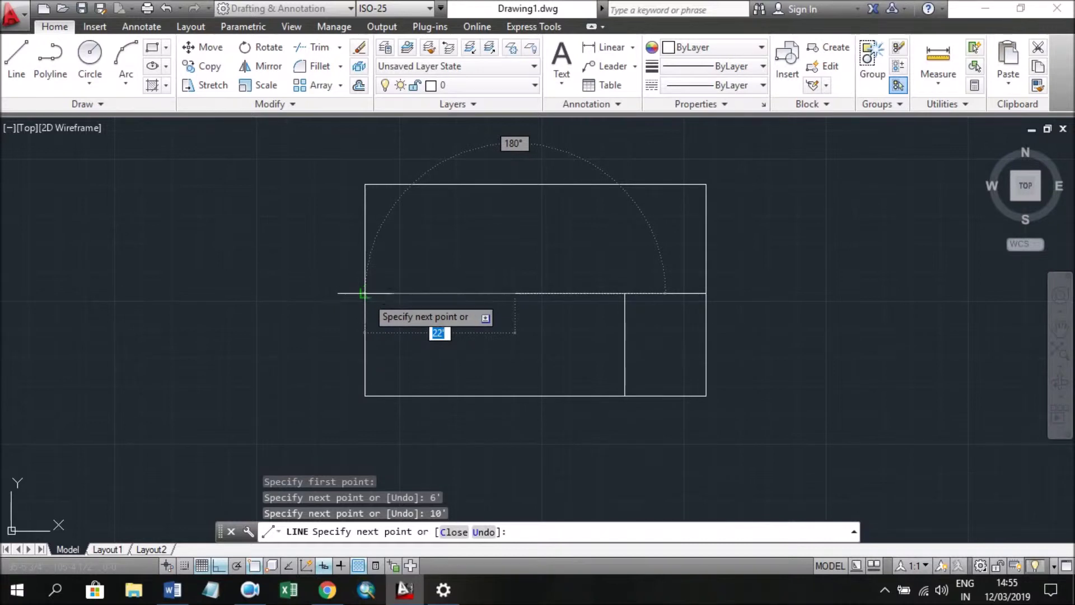
scroll(363, 295, "up", 2)
scroll(359, 286, "up", 1)
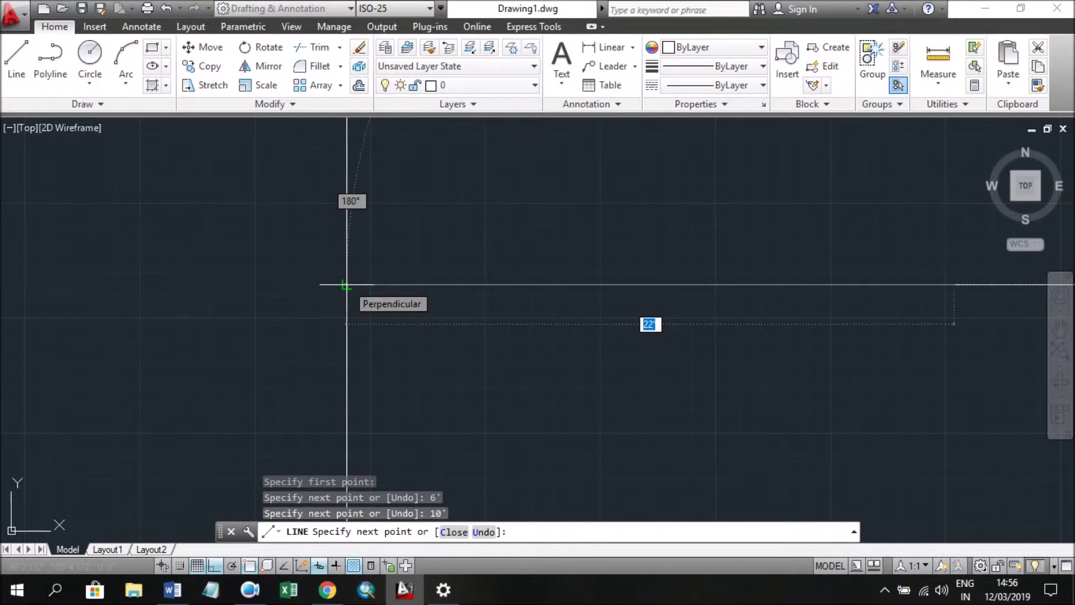
left_click(346, 285)
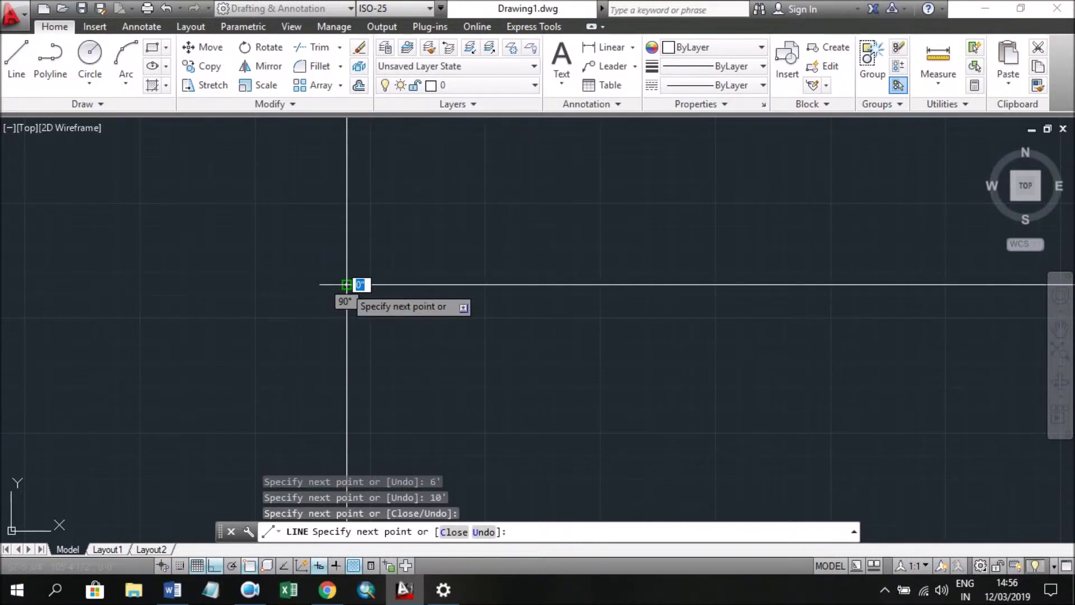
key("Escape")
scroll(484, 331, "down", 8)
scroll(583, 350, "up", 2)
key("alt")
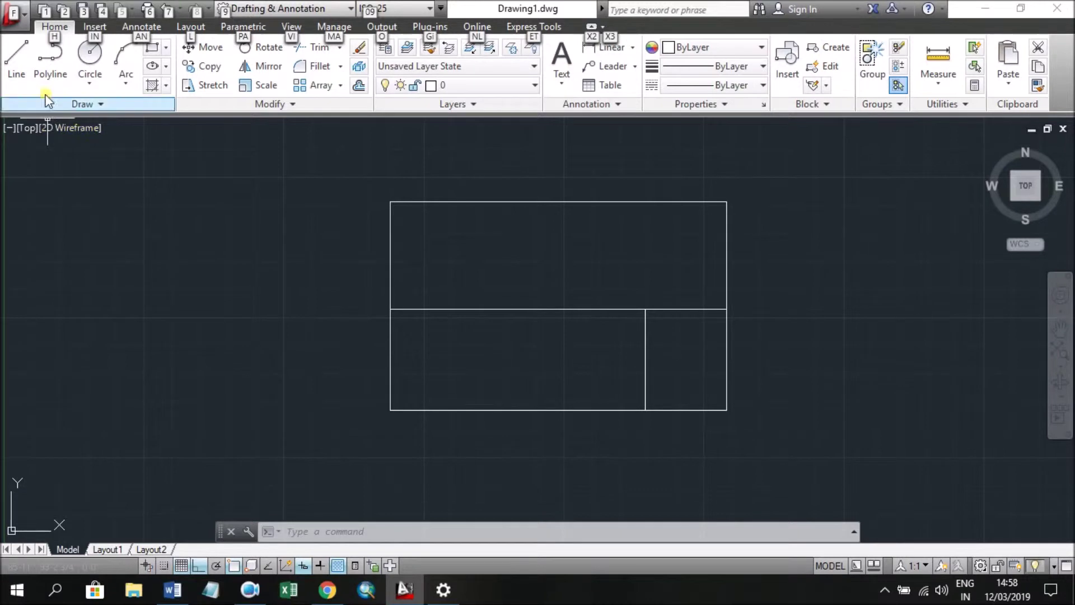
left_click(14, 59)
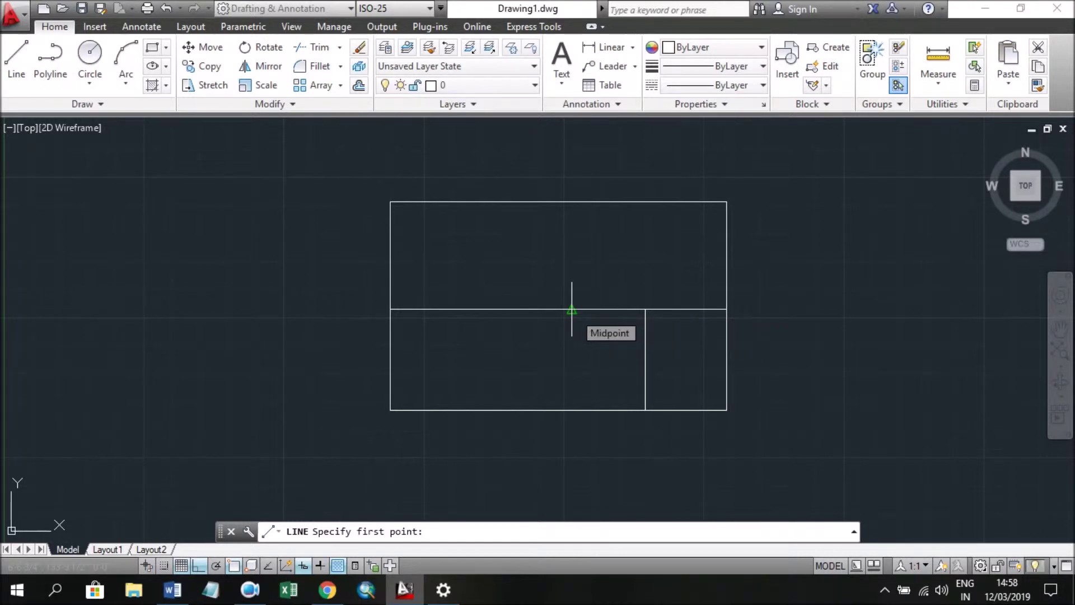
left_click(572, 309)
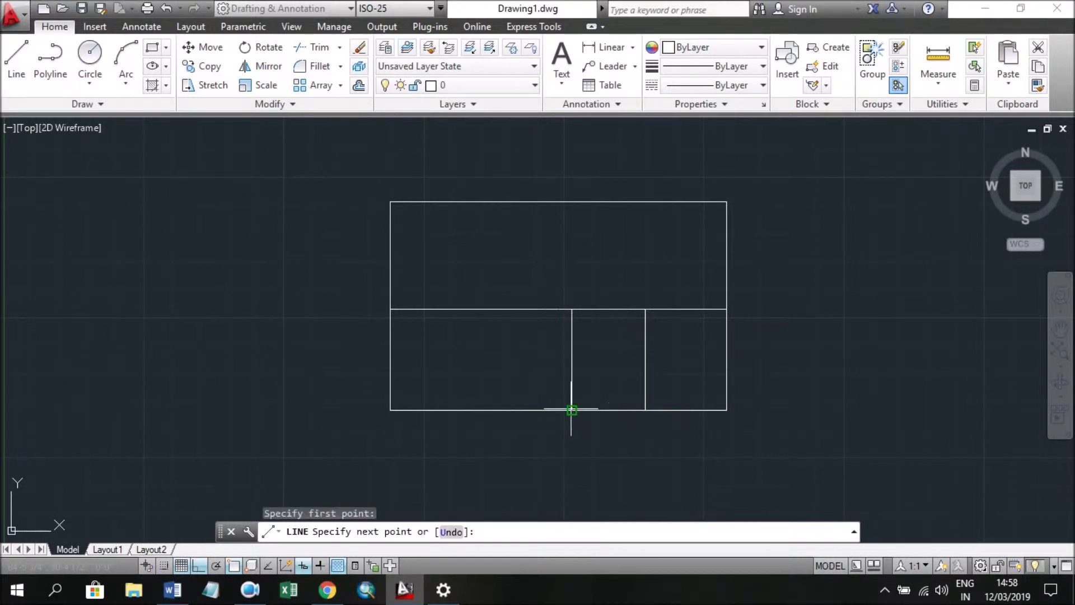
left_click(572, 410)
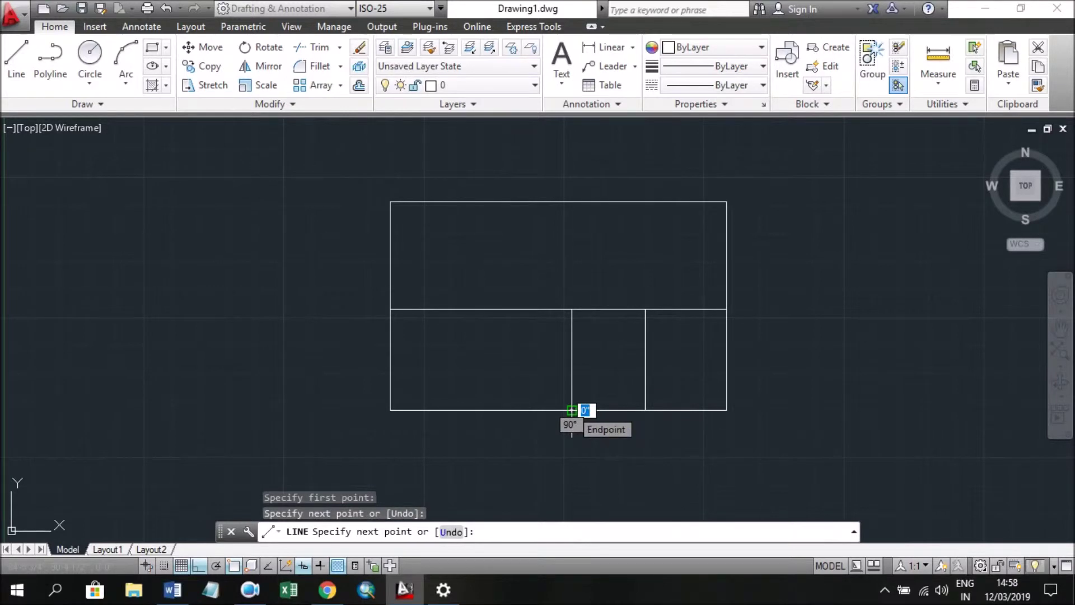
key("Return")
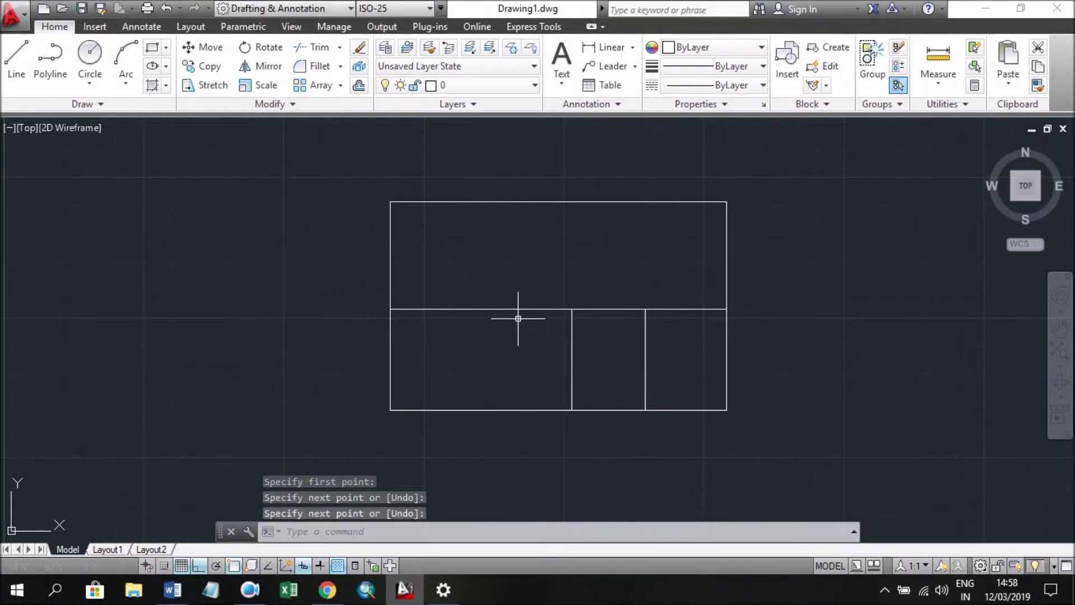
left_click(16, 58)
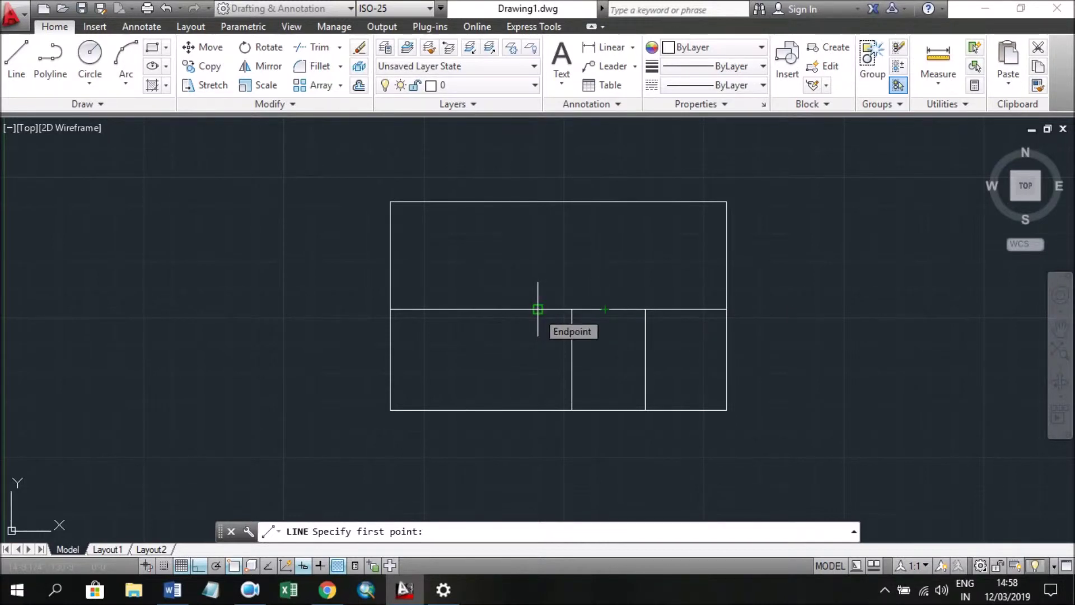
left_click(538, 309)
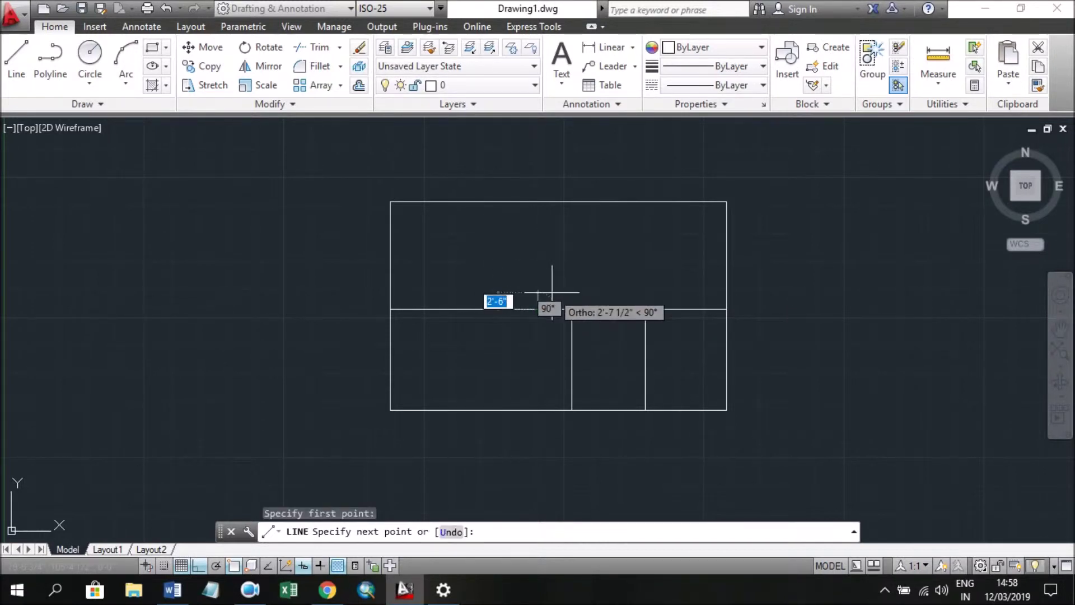
key("ctrl+z")
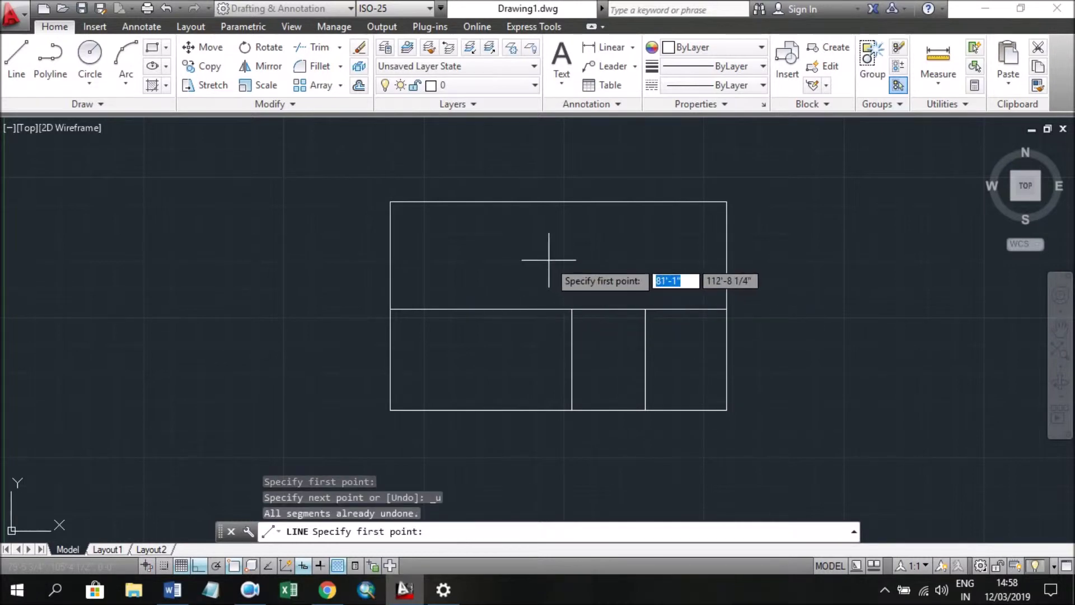
key("Escape")
key("alt")
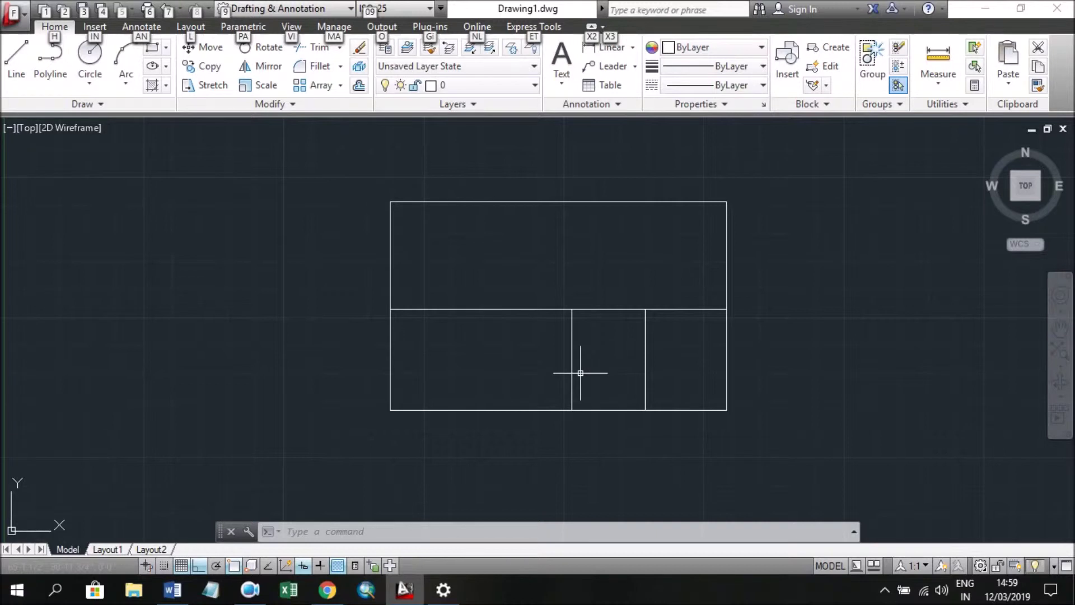
left_click(585, 377)
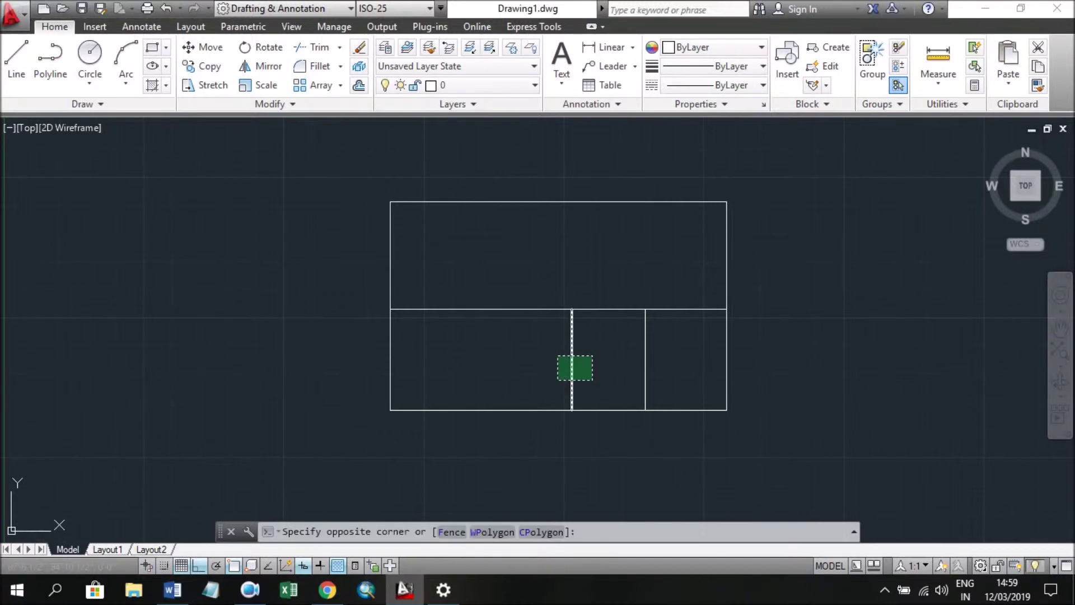
left_click(557, 356)
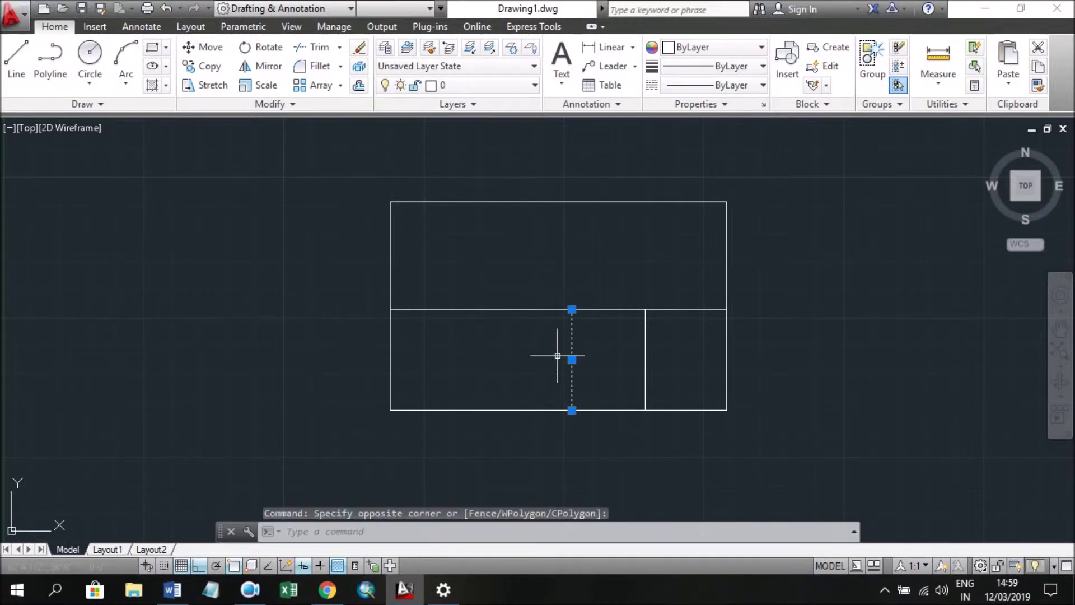
key("Delete")
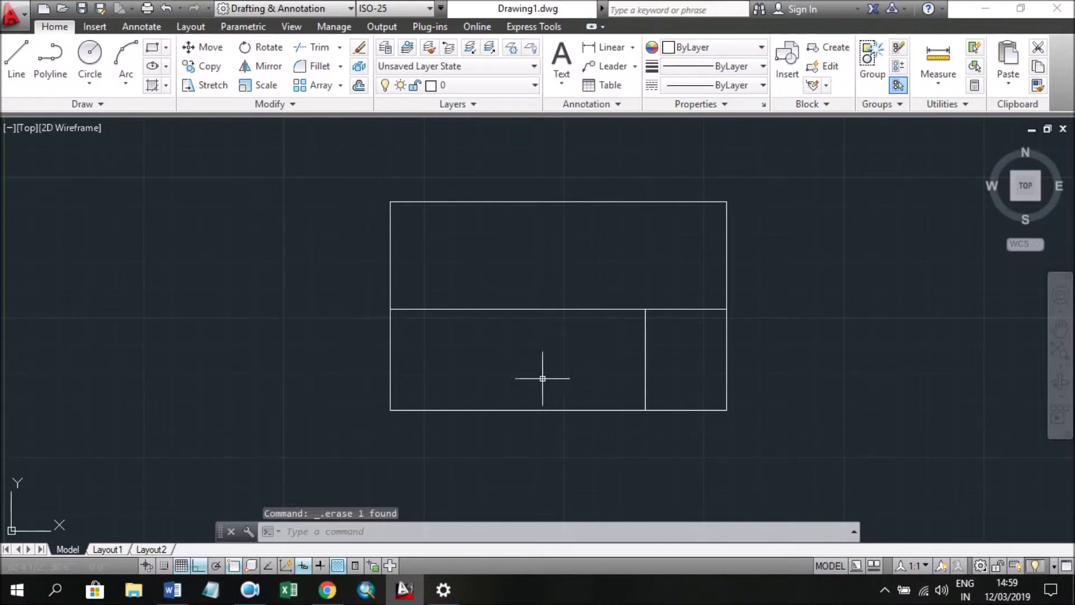
- Draw two vertical walls from the middle wall up to the top wall, enclosing a narrow room
left_click(16, 62)
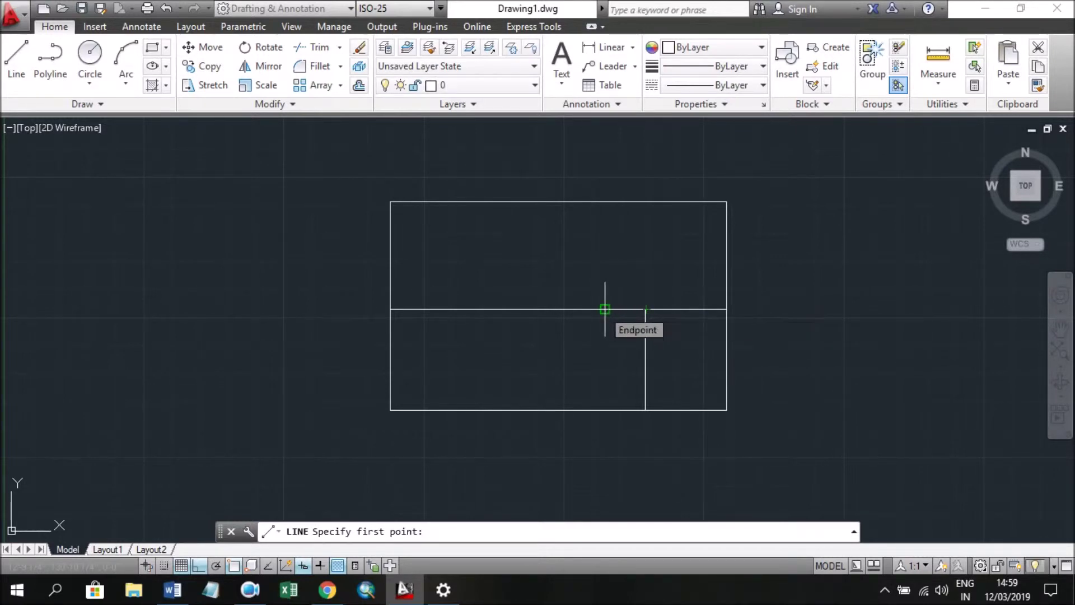
left_click(604, 309)
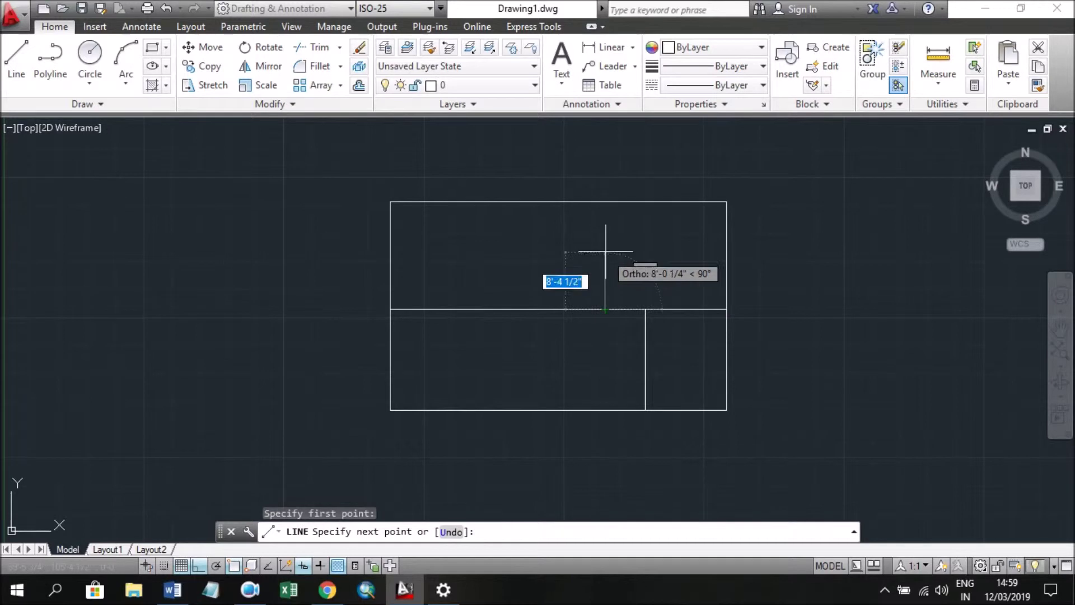
left_click(605, 201)
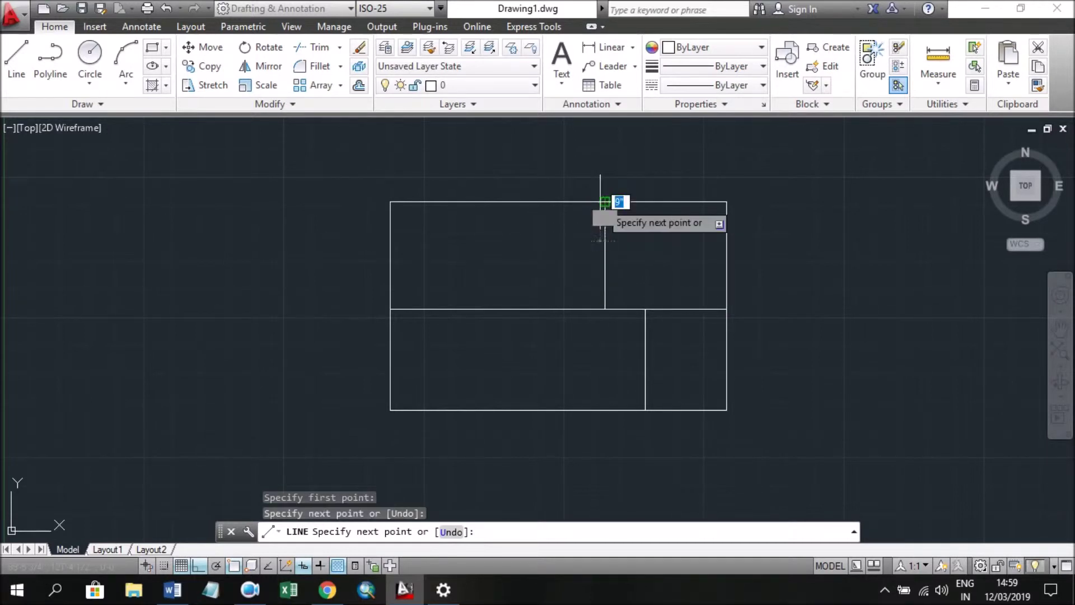
key("Return")
left_click(16, 59)
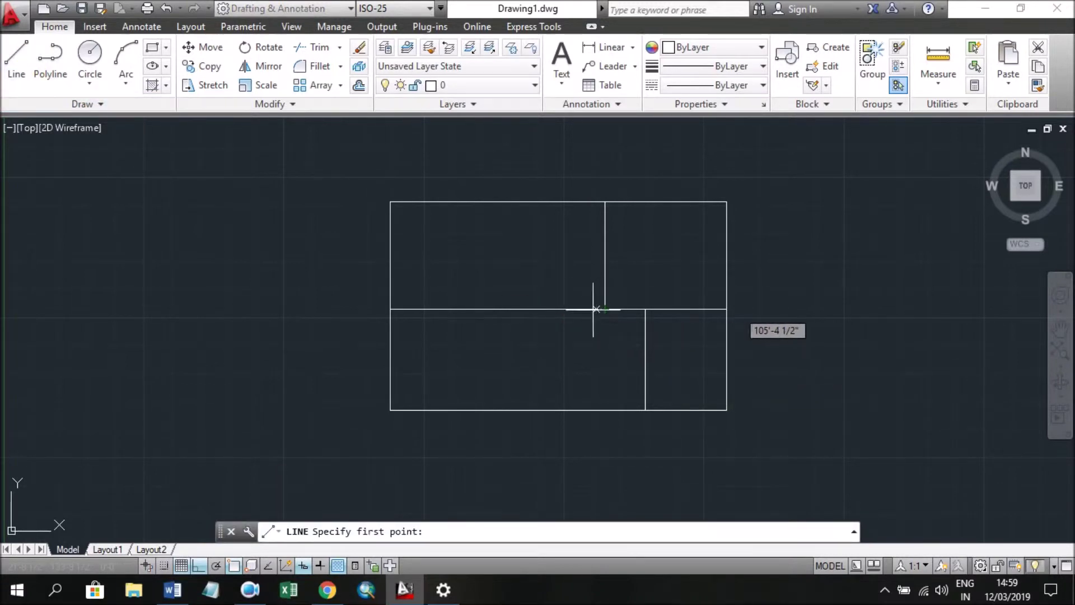
left_click(538, 308)
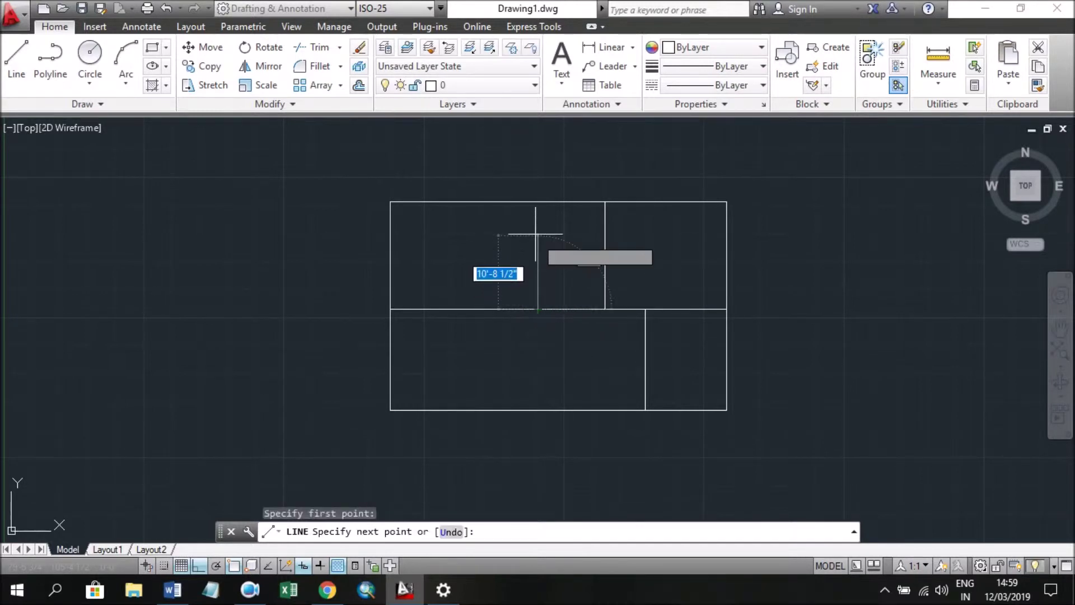
left_click(537, 203)
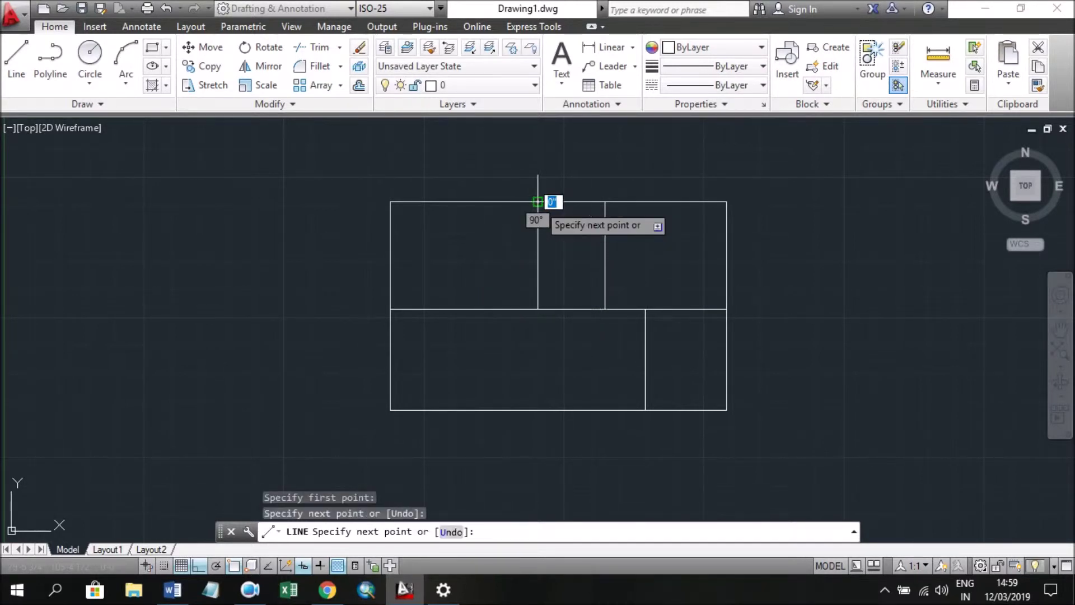
key("Return")
key("alt")
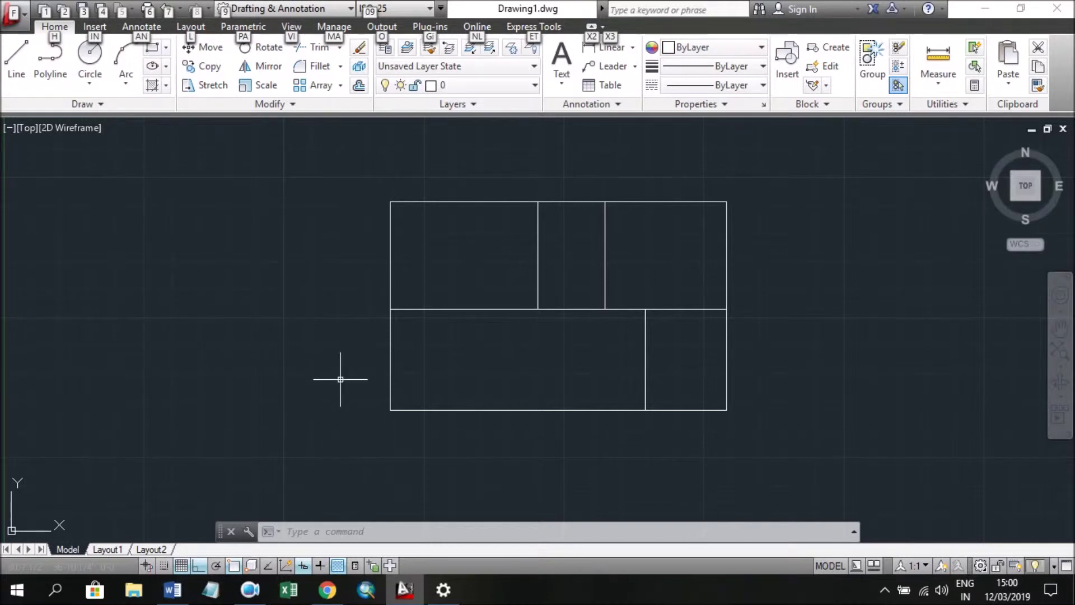
key("o")
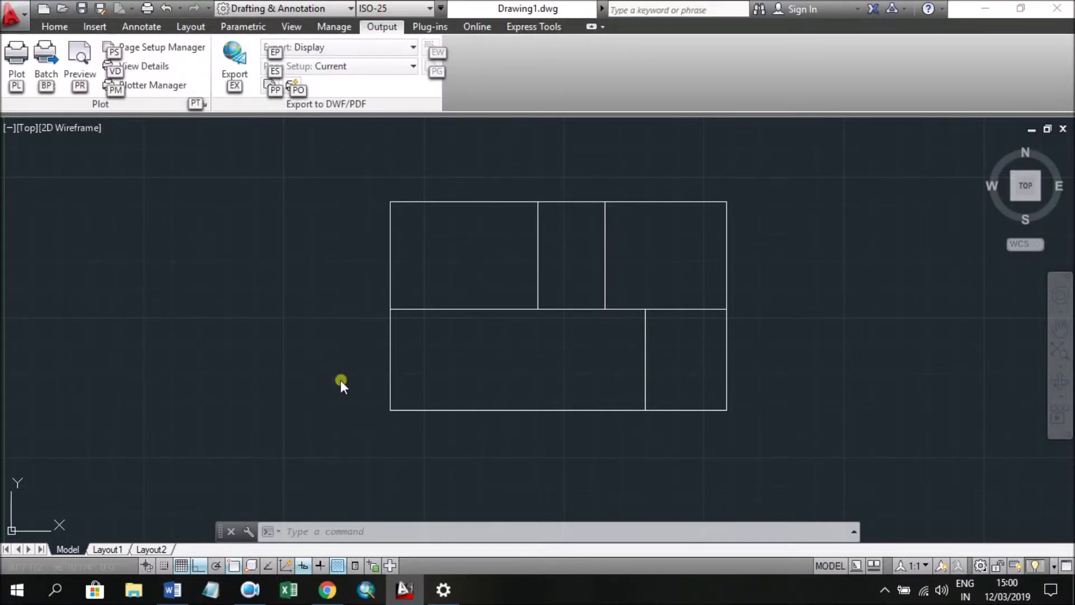
- Offset the house outline 10" outward to create the double-line exterior wall
left_click(340, 381)
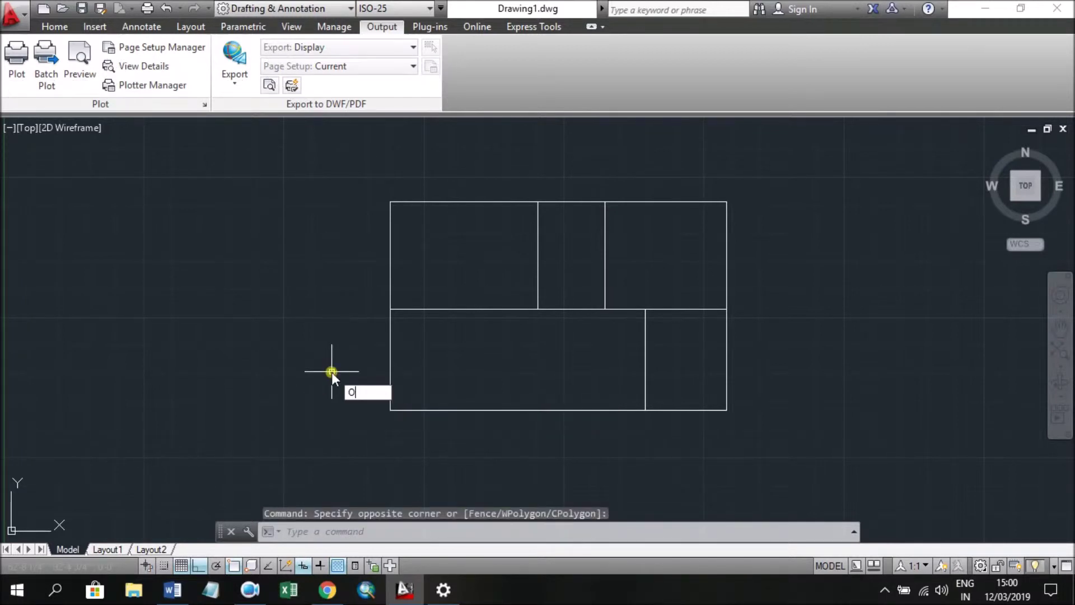
type("f")
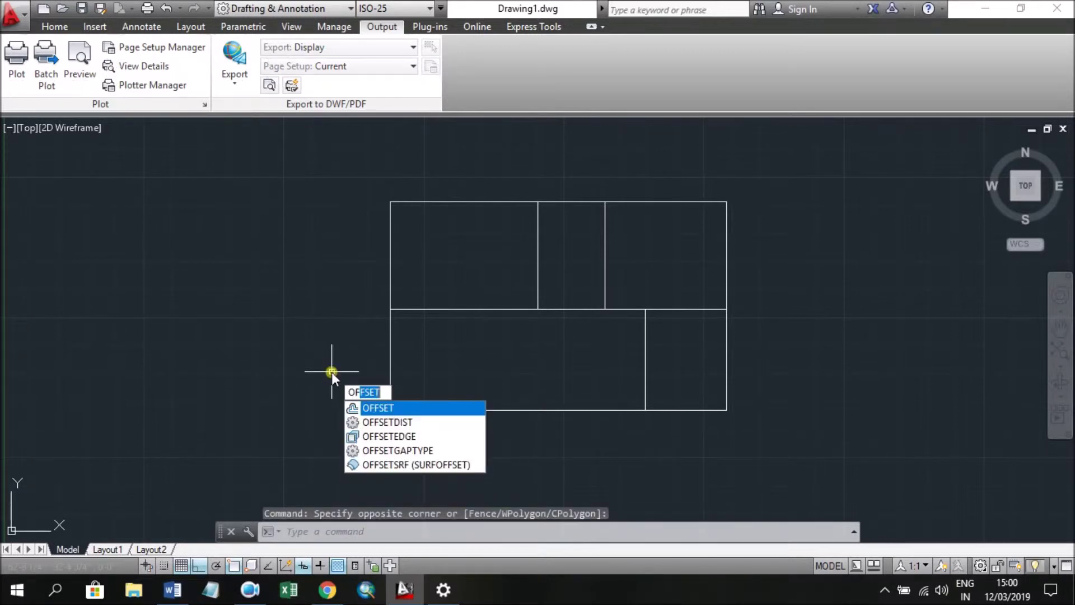
key("Return")
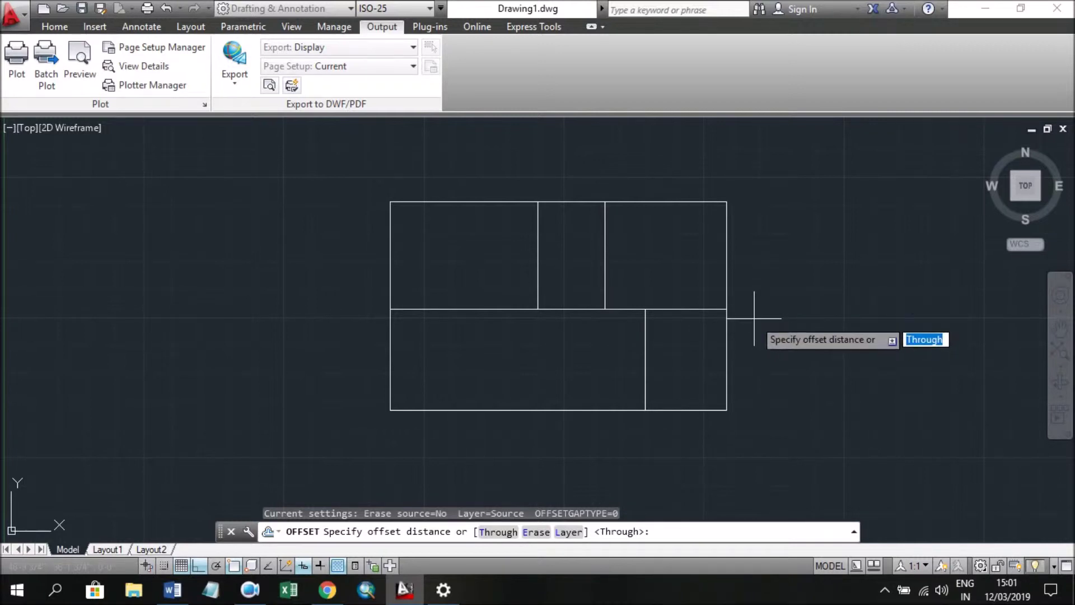
key("Return")
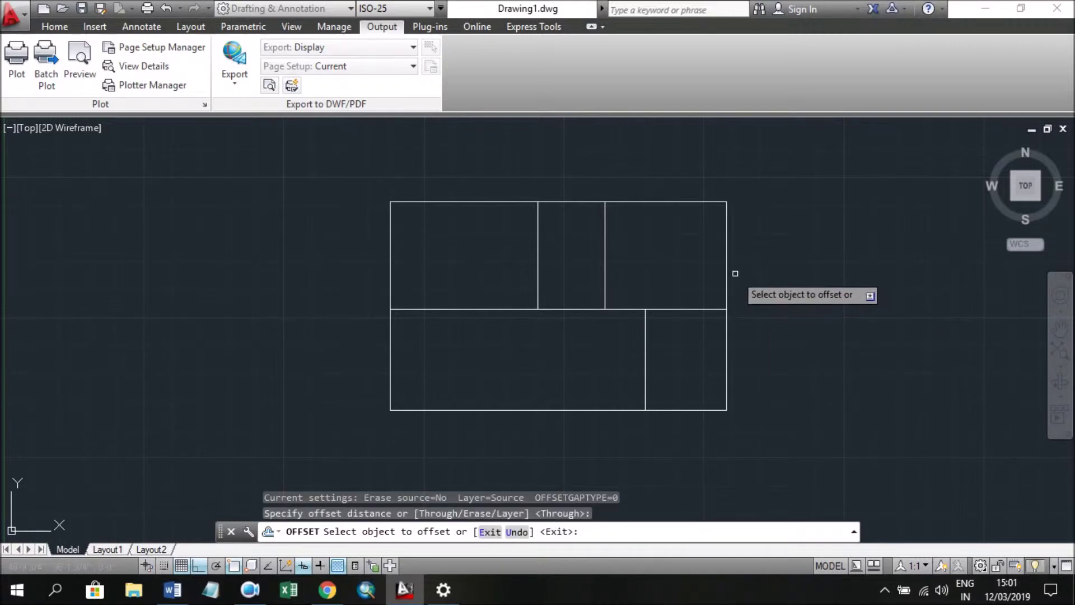
left_click(726, 267)
type("10")
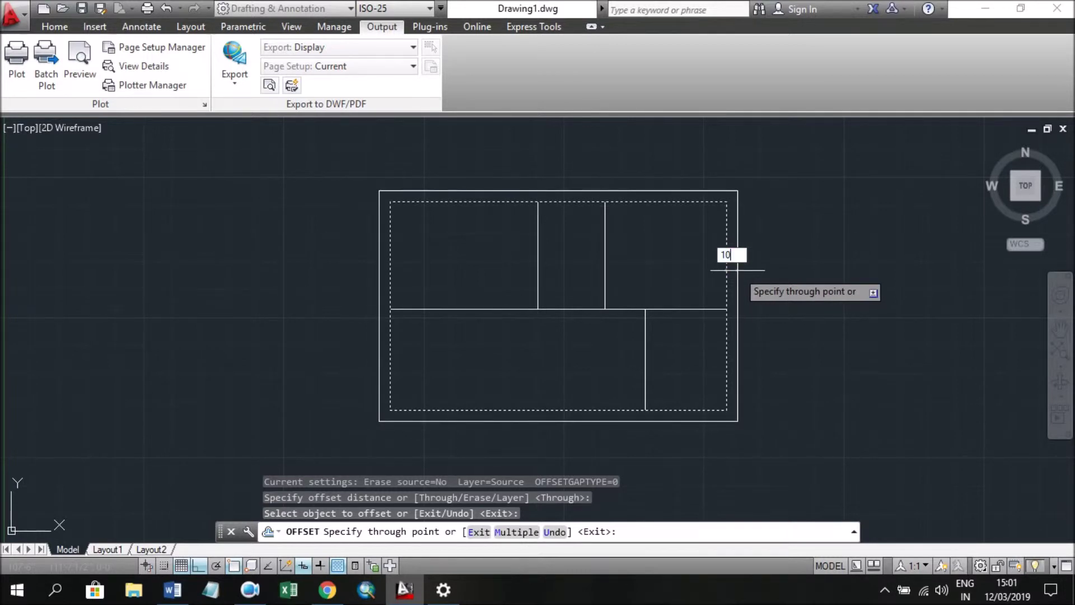
key("Return")
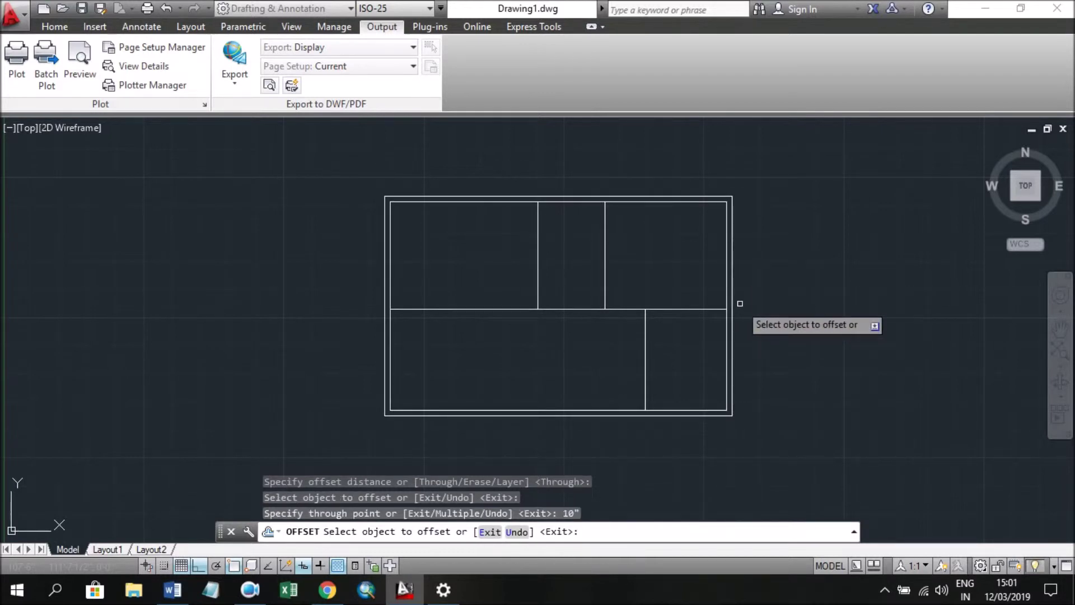
left_click(54, 28)
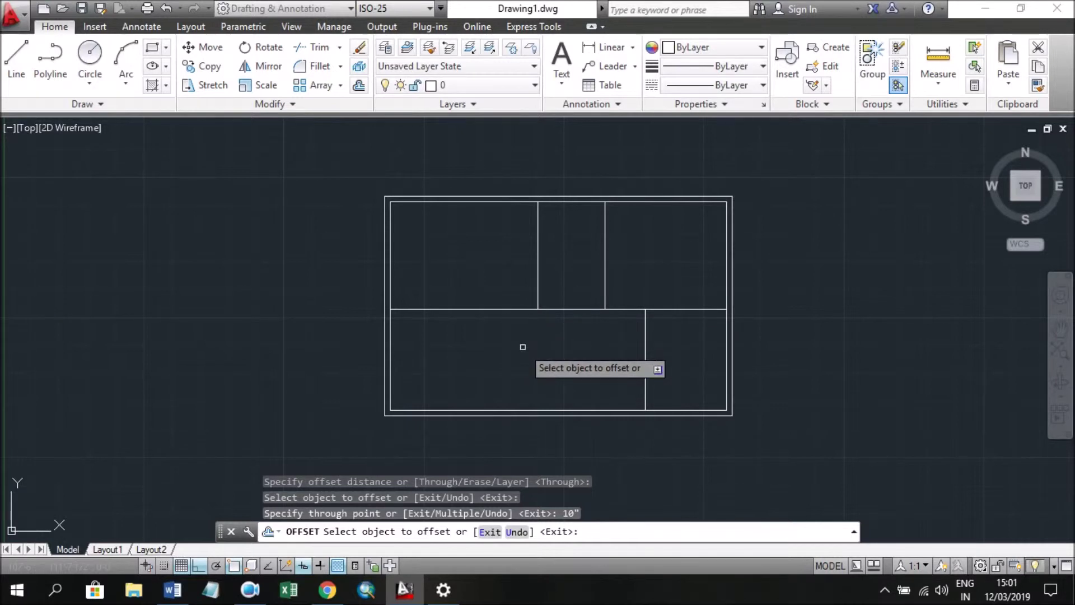
key("Escape")
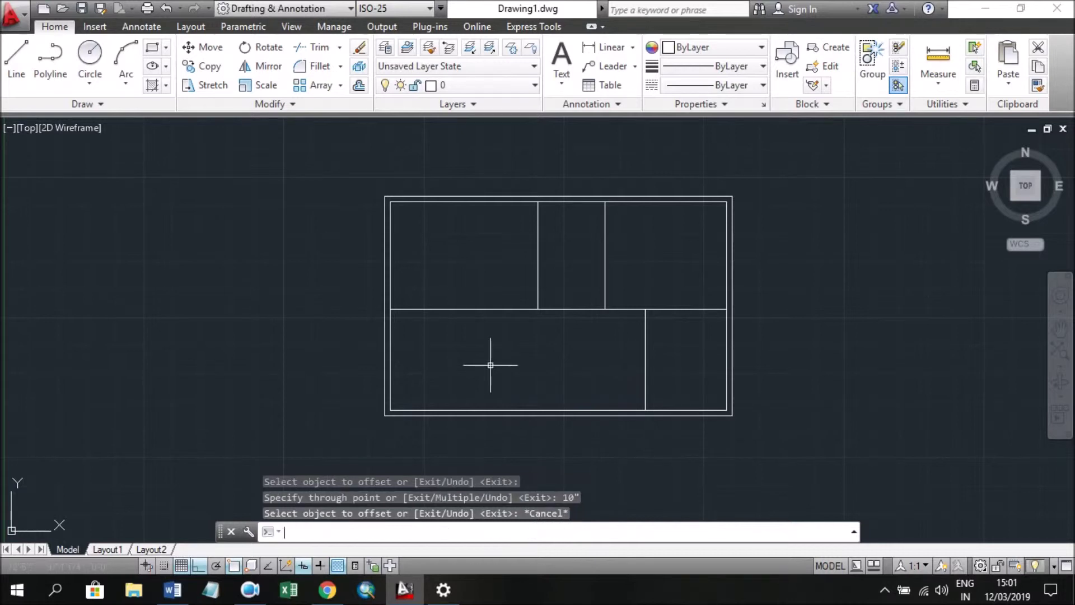
- Offset the four middle-wall segments 6" upward
type("O")
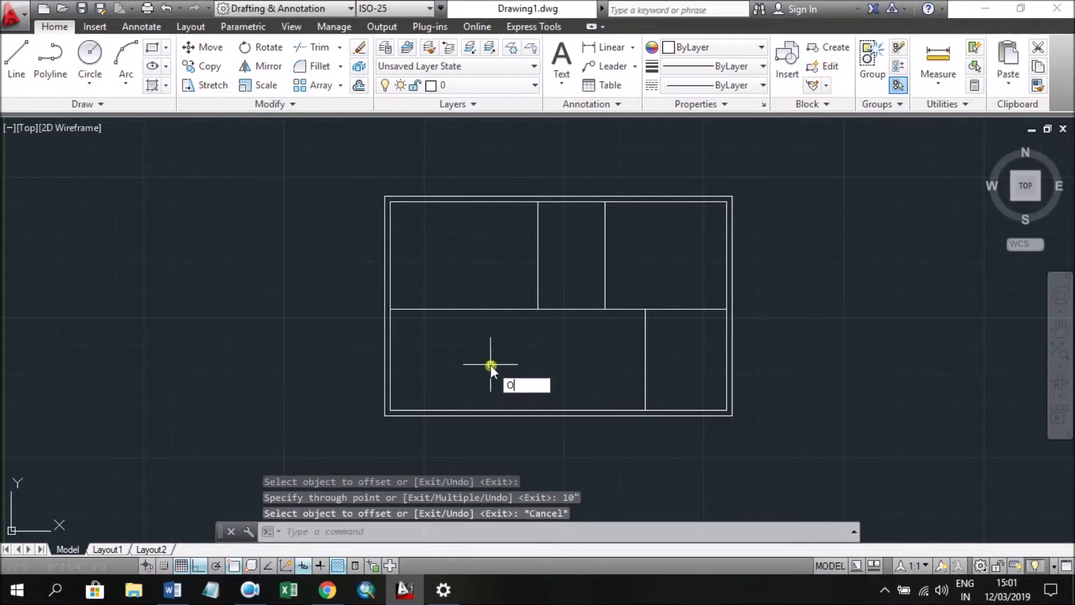
type("F")
key("Return")
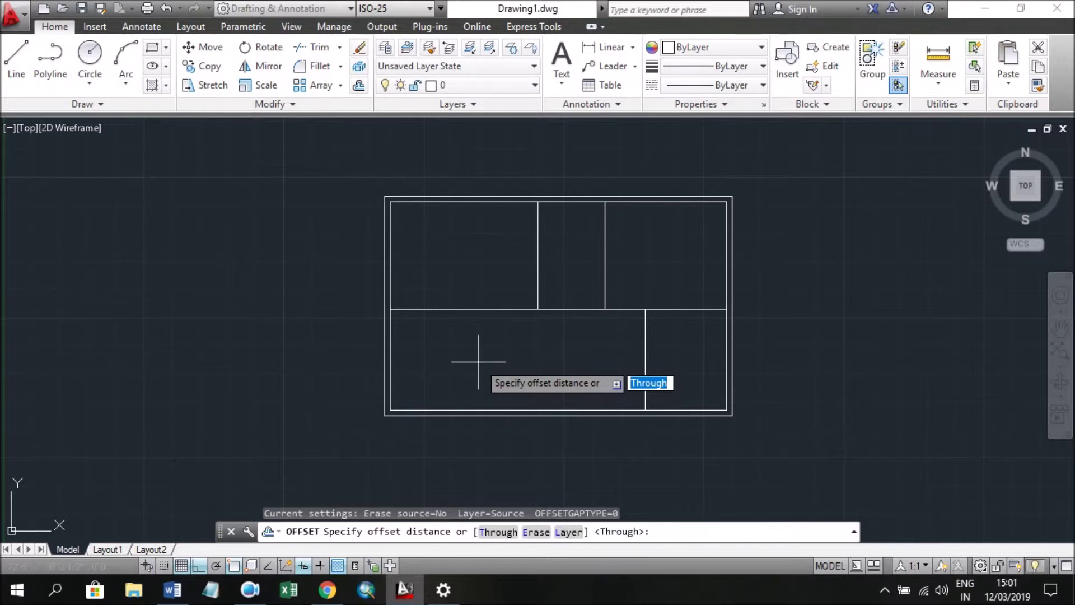
type("6\"")
key("Return")
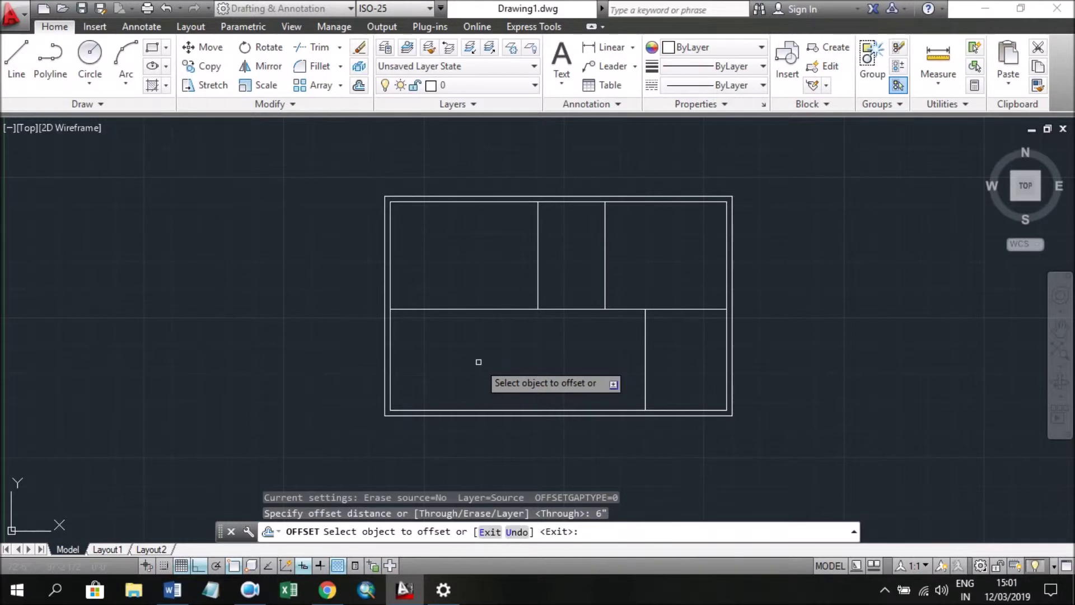
left_click(500, 310)
left_click(497, 286)
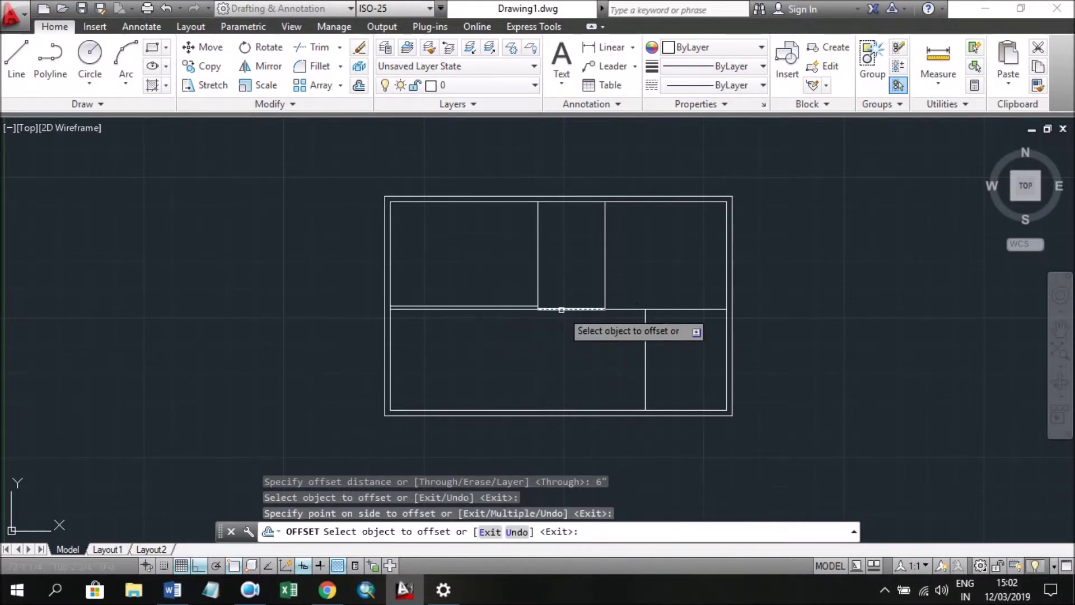
left_click(567, 310)
left_click(564, 284)
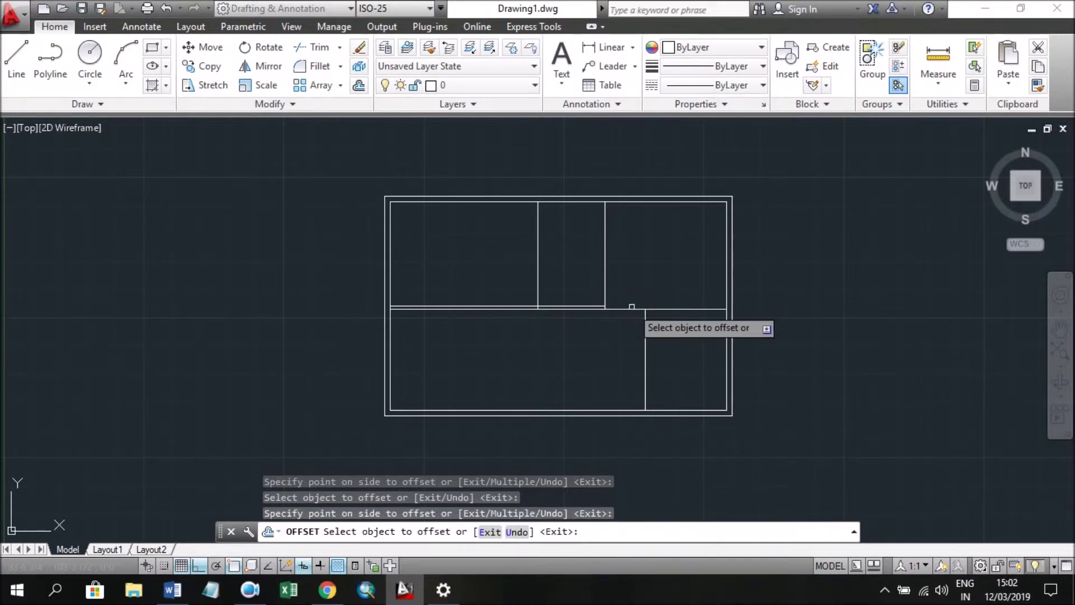
left_click(631, 308)
left_click(626, 287)
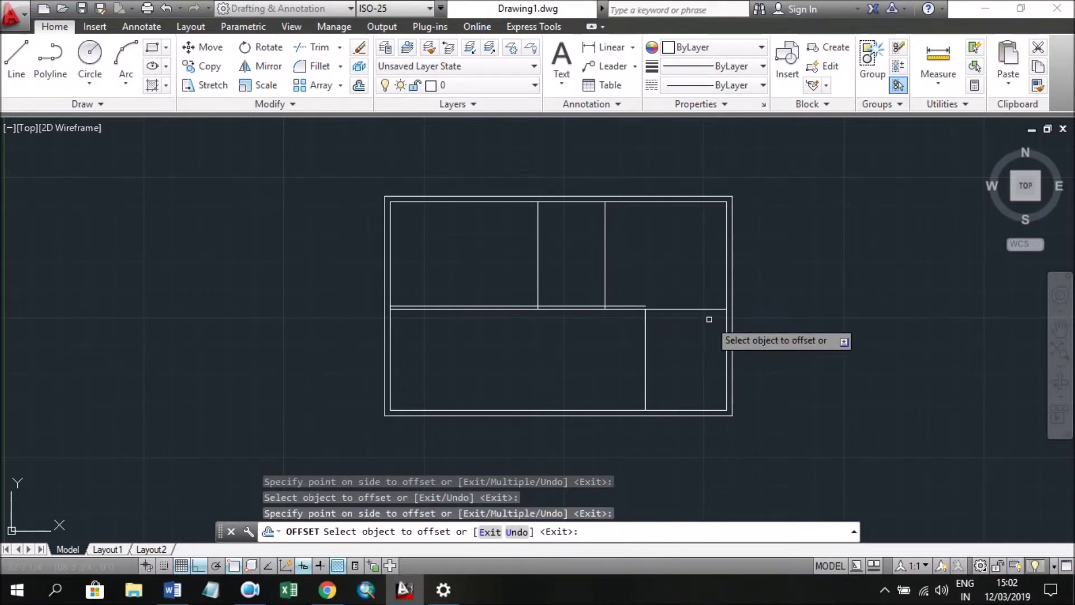
left_click(688, 308)
left_click(690, 288)
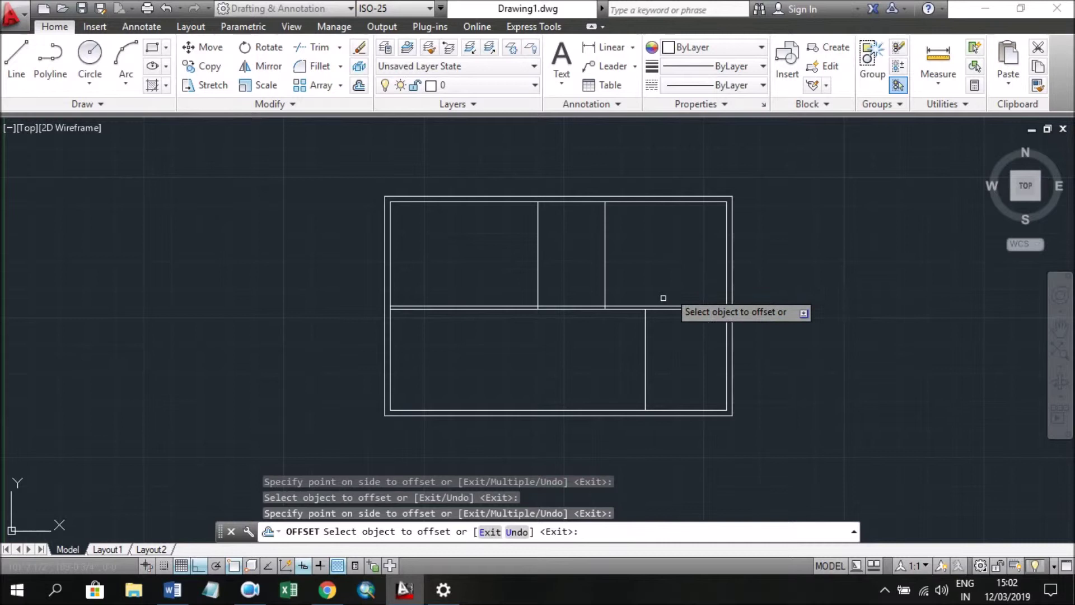
- Offset the three vertical interior walls by 6" to double them
left_click(645, 365)
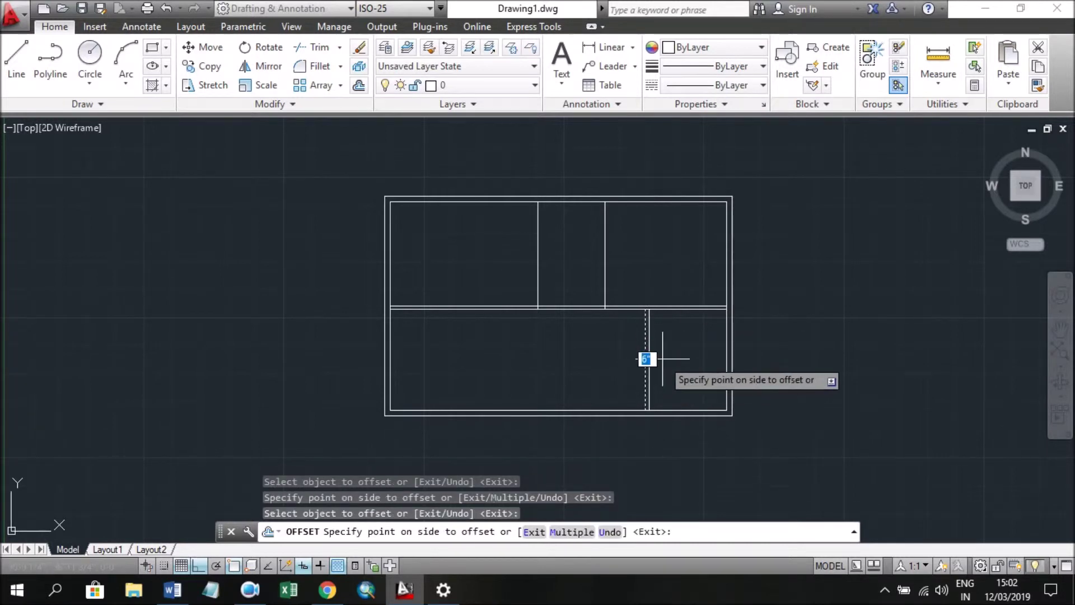
left_click(662, 358)
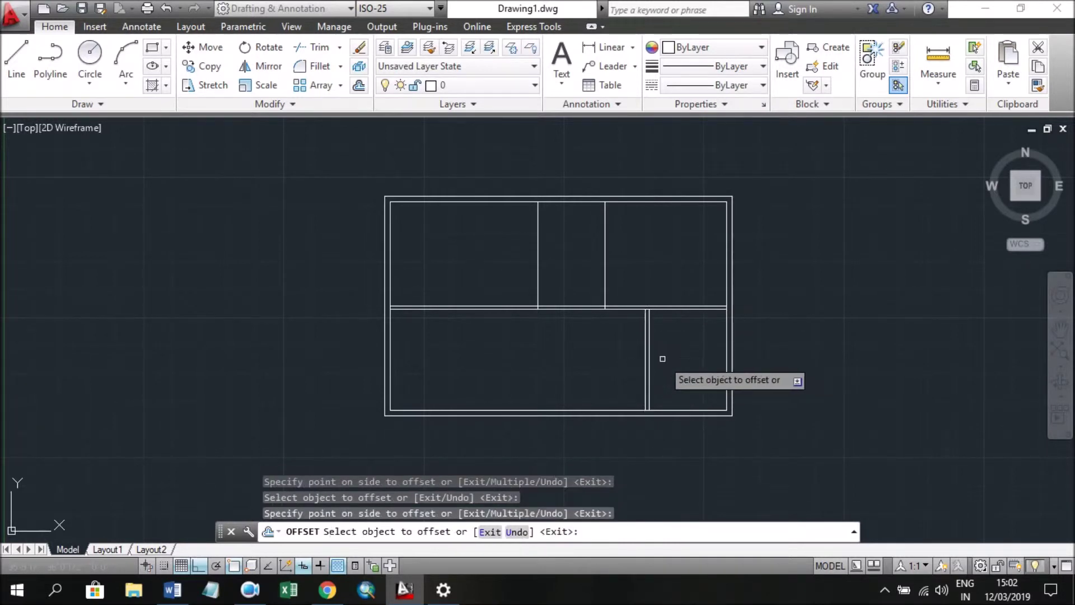
left_click(603, 275)
left_click(636, 278)
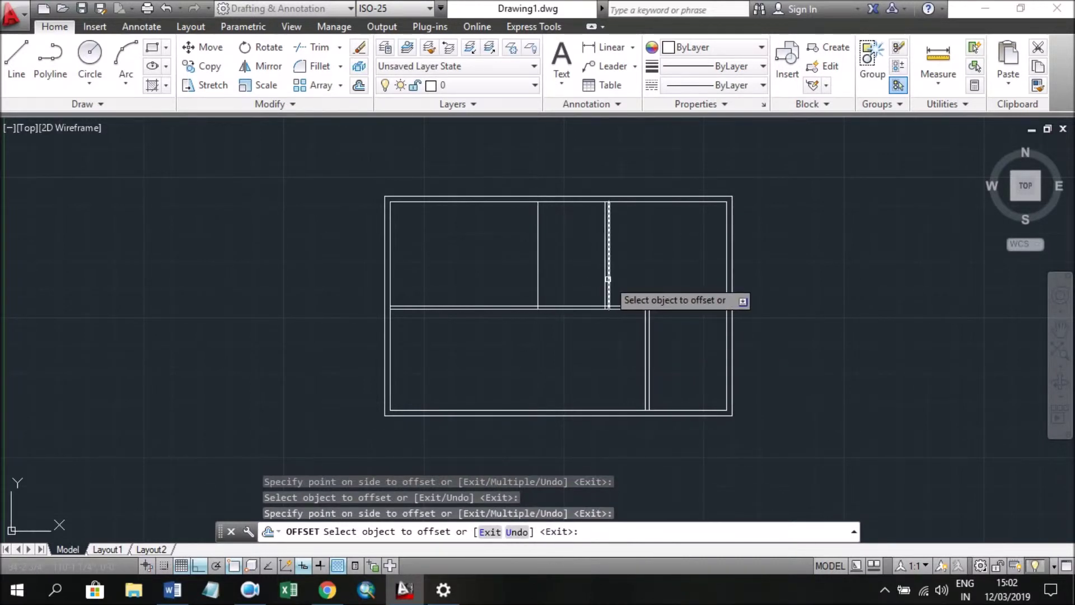
left_click(536, 275)
left_click(512, 269)
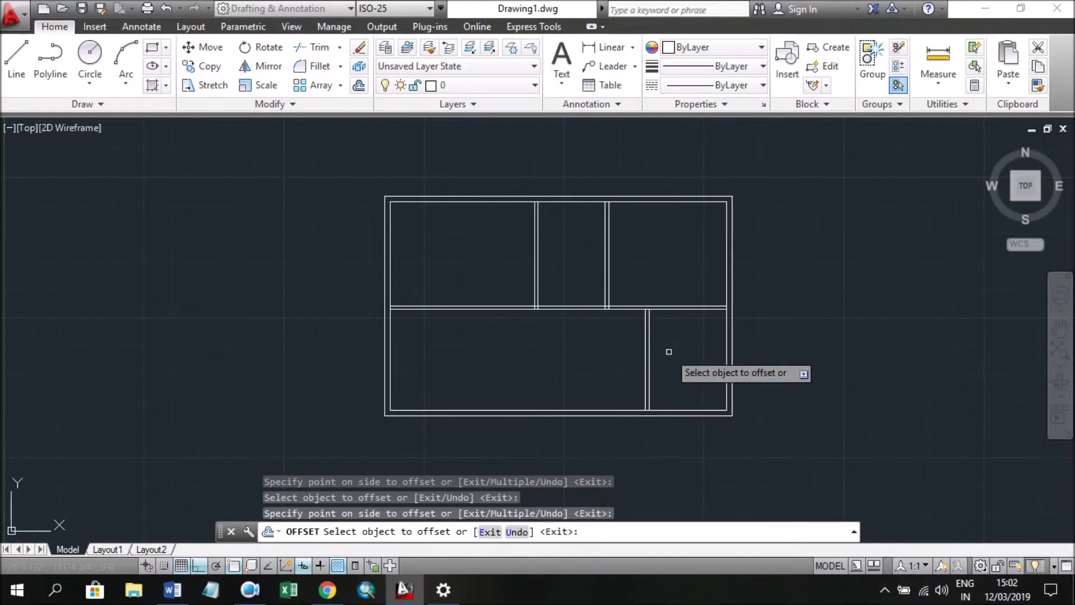
key("Escape")
key("alt")
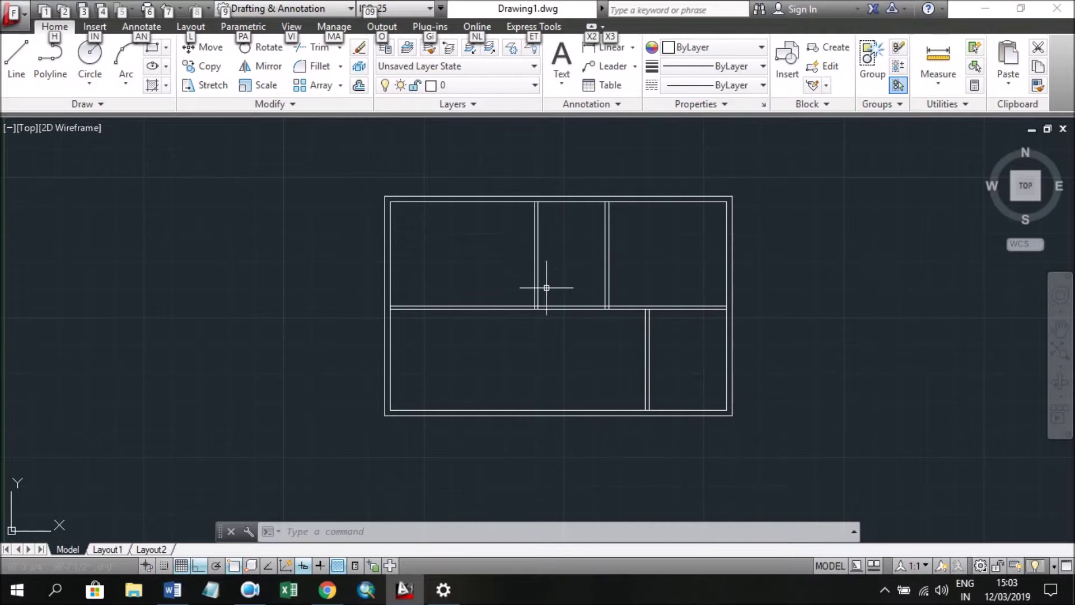
key("o")
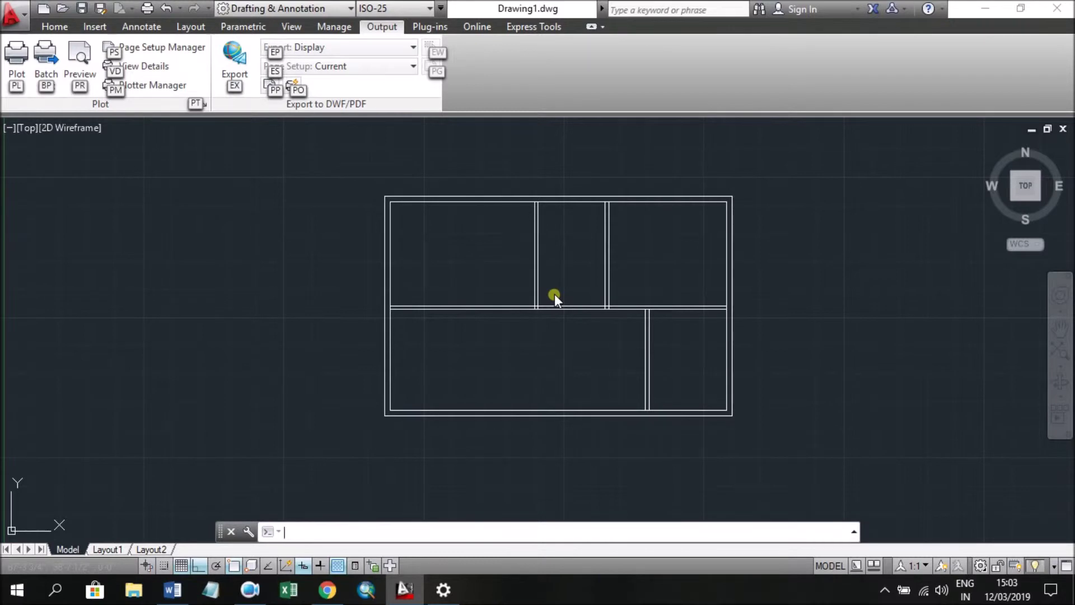
- Offset a wall line 10 units upward with OFFSET, then cancel the command
left_click(355, 305)
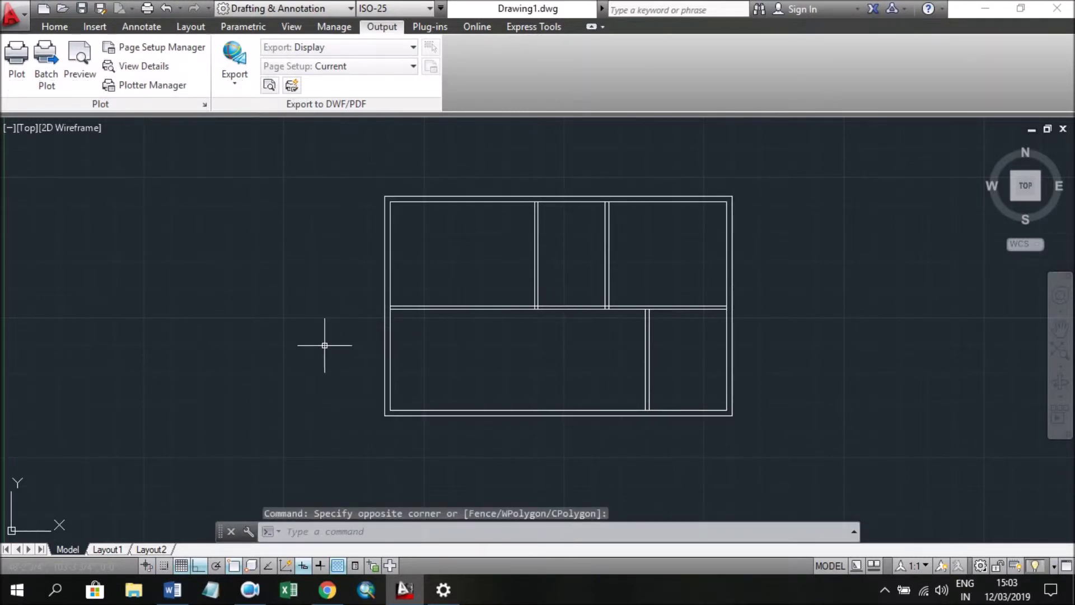
type("of")
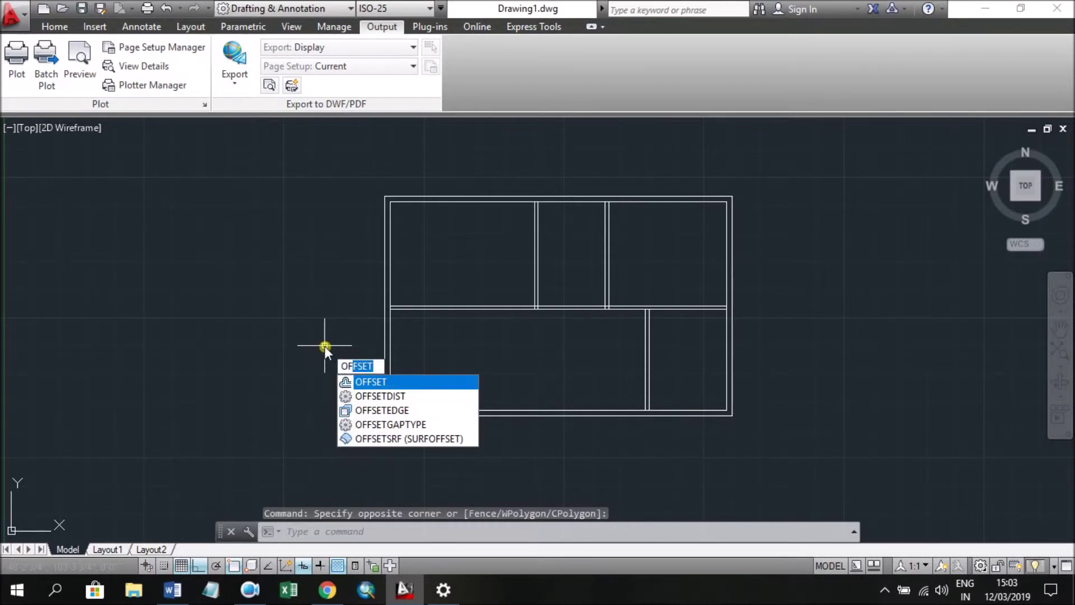
key("Return")
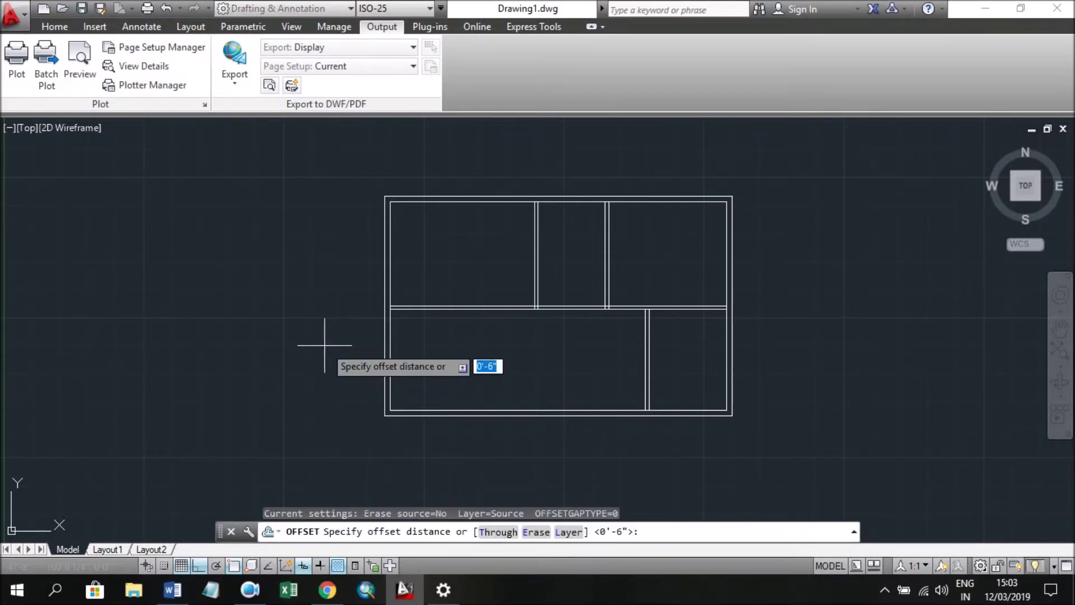
type("10")
key("Return")
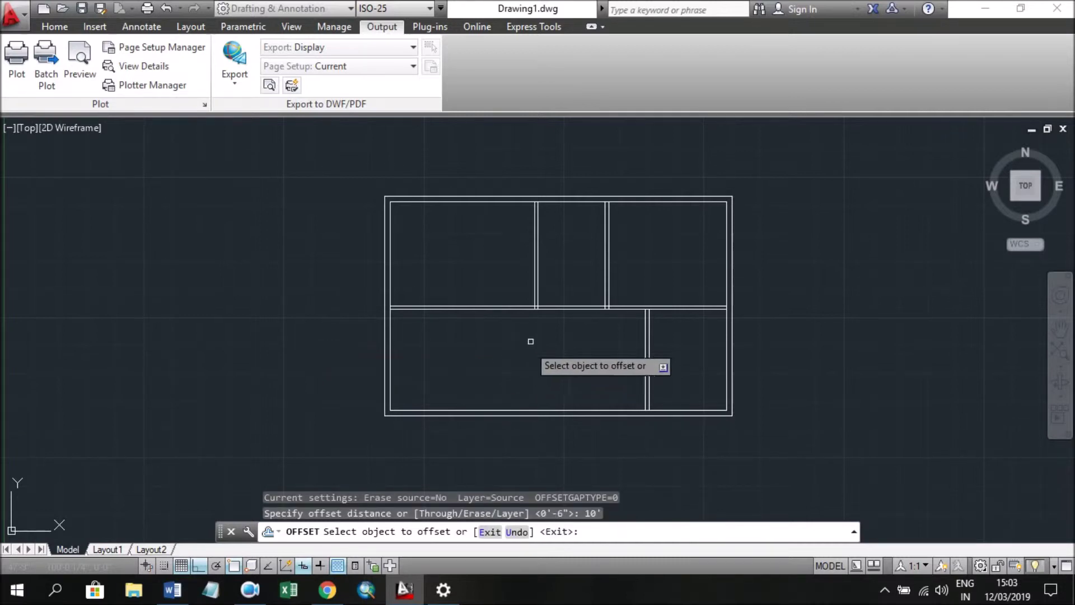
left_click(562, 309)
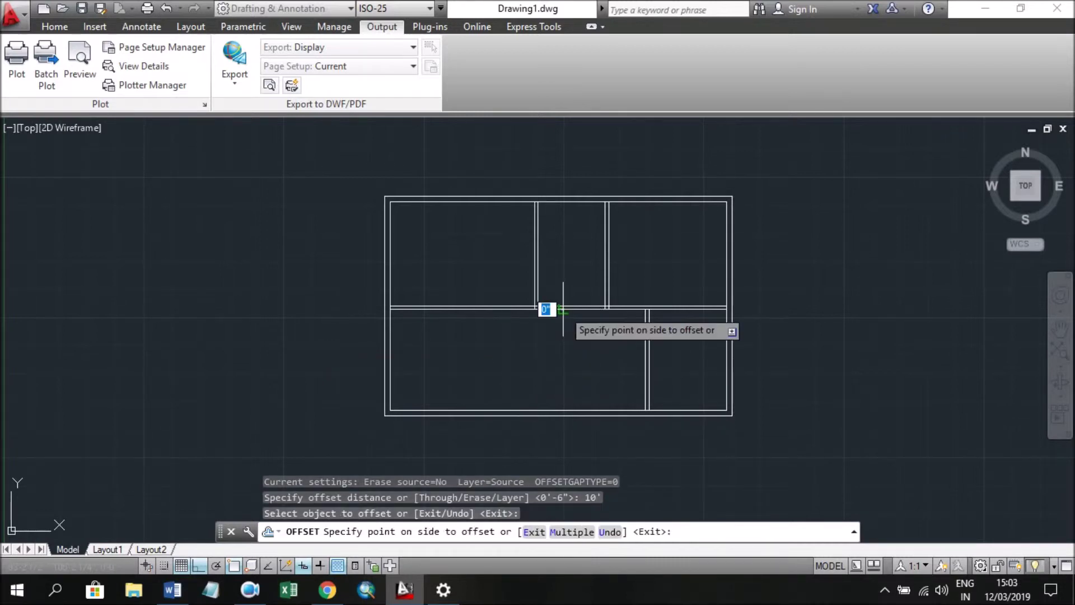
left_click(562, 262)
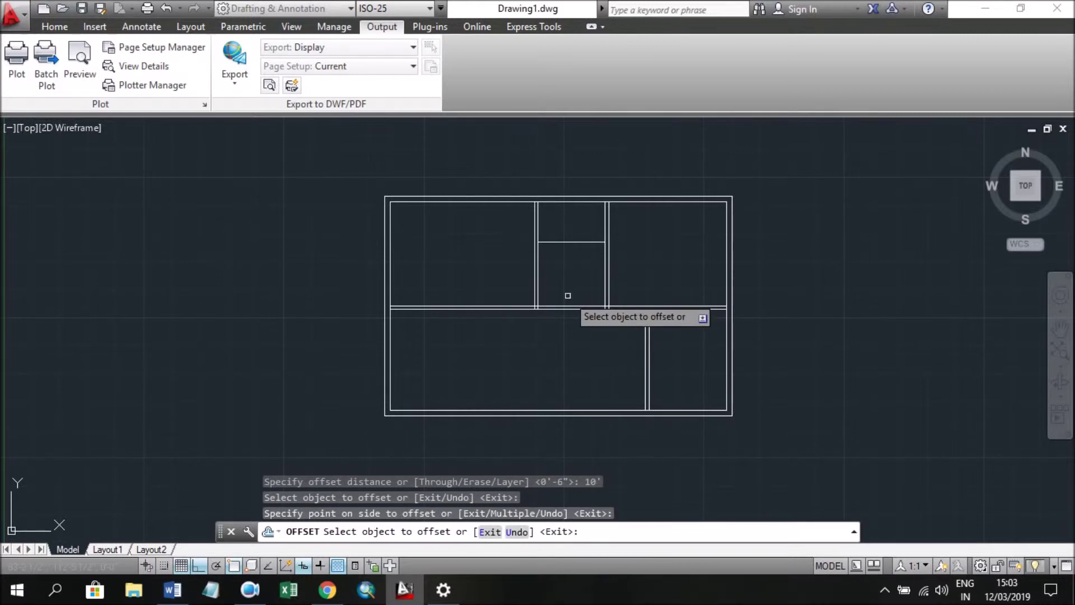
key("Escape")
- Offset the short horizontal wall in the top-middle room 6" upward
type("o")
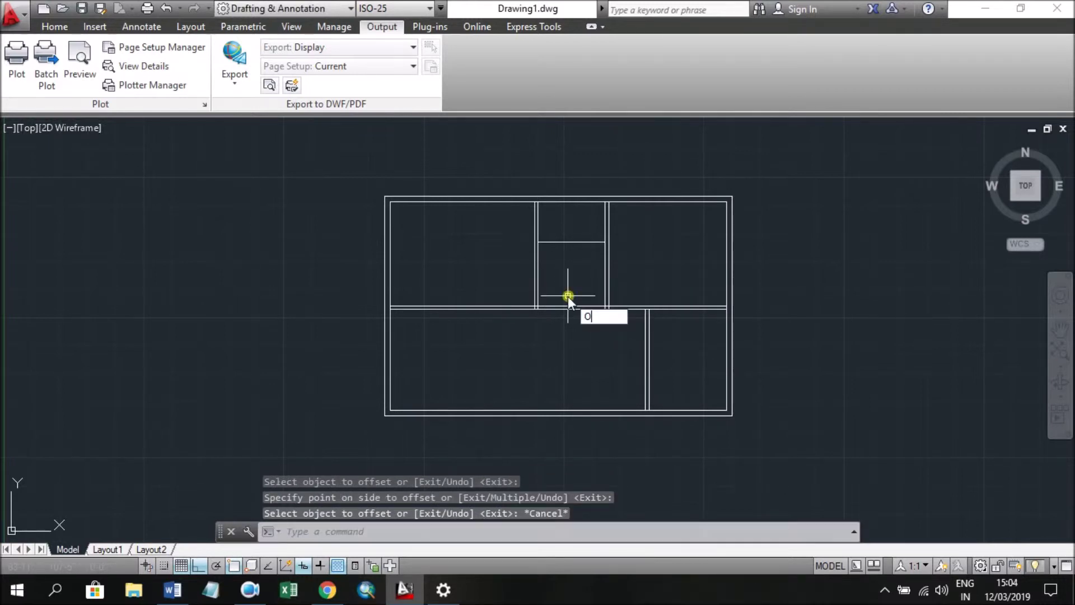
key("Return")
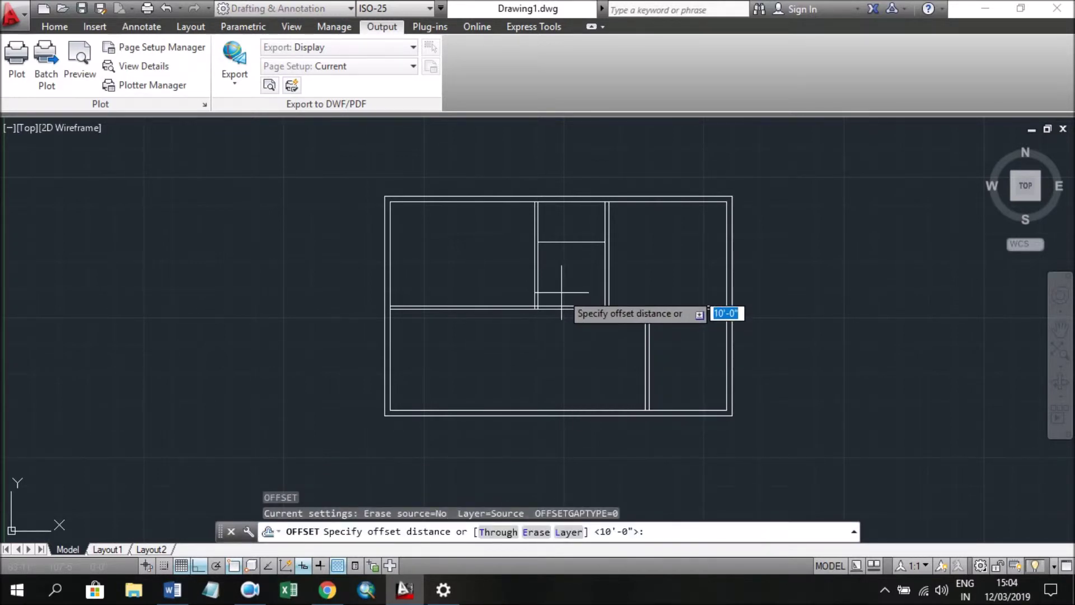
type("6\"")
key("Return")
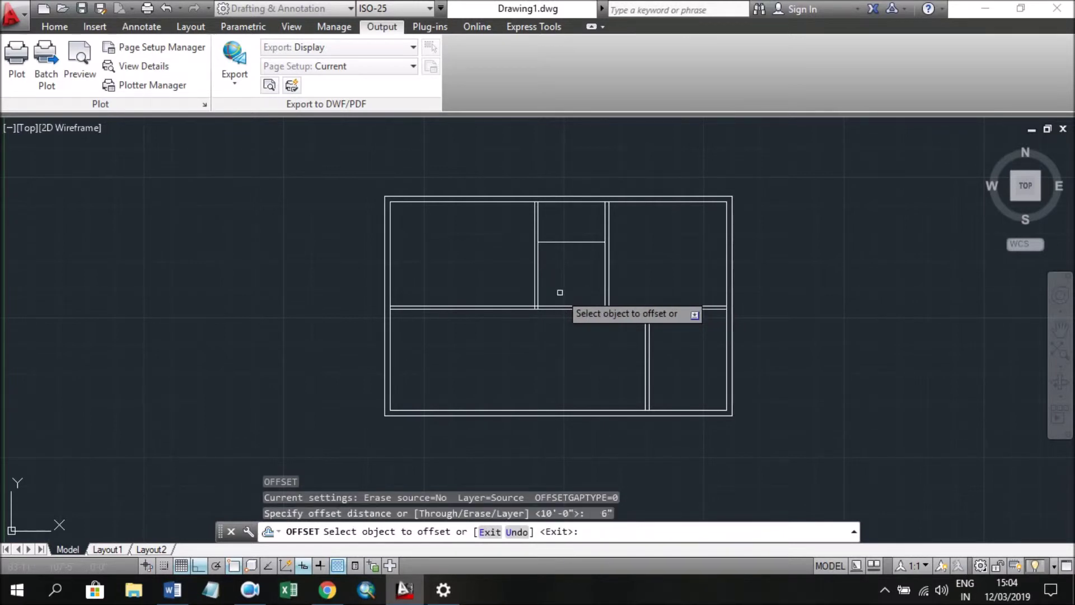
left_click(570, 242)
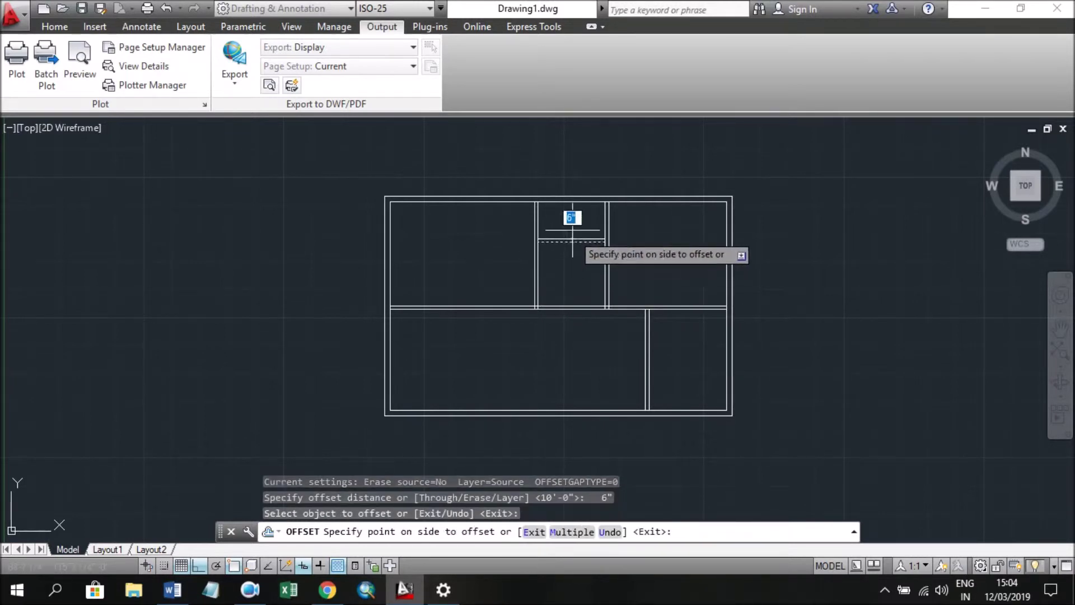
left_click(556, 224)
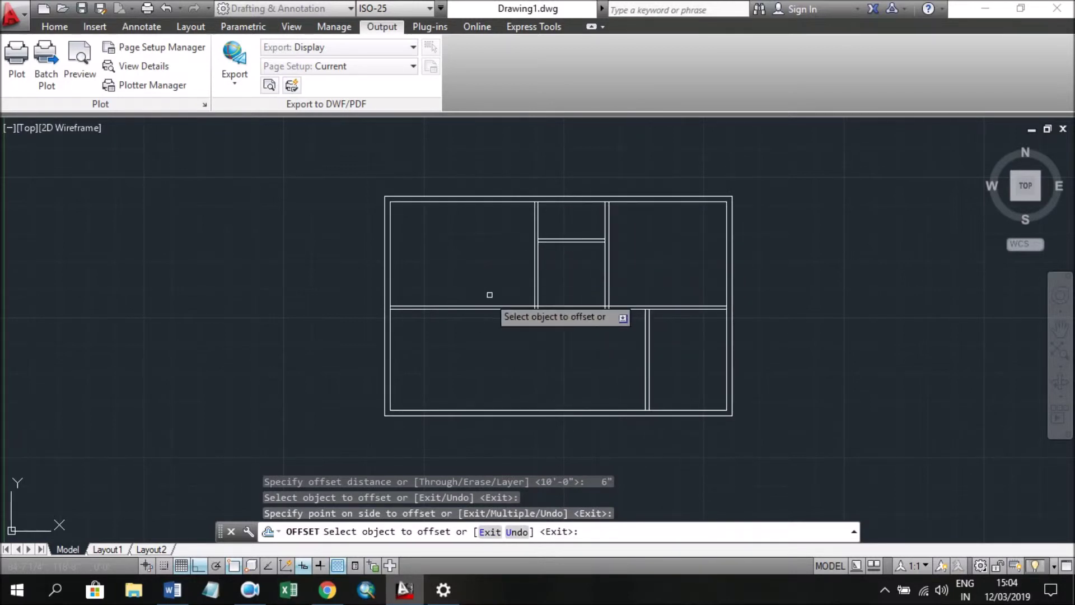
- End the offset command and zoom extents to fit the whole floor plan
scroll(522, 206, "up", 3)
scroll(518, 202, "up", 3)
scroll(515, 201, "down", 3)
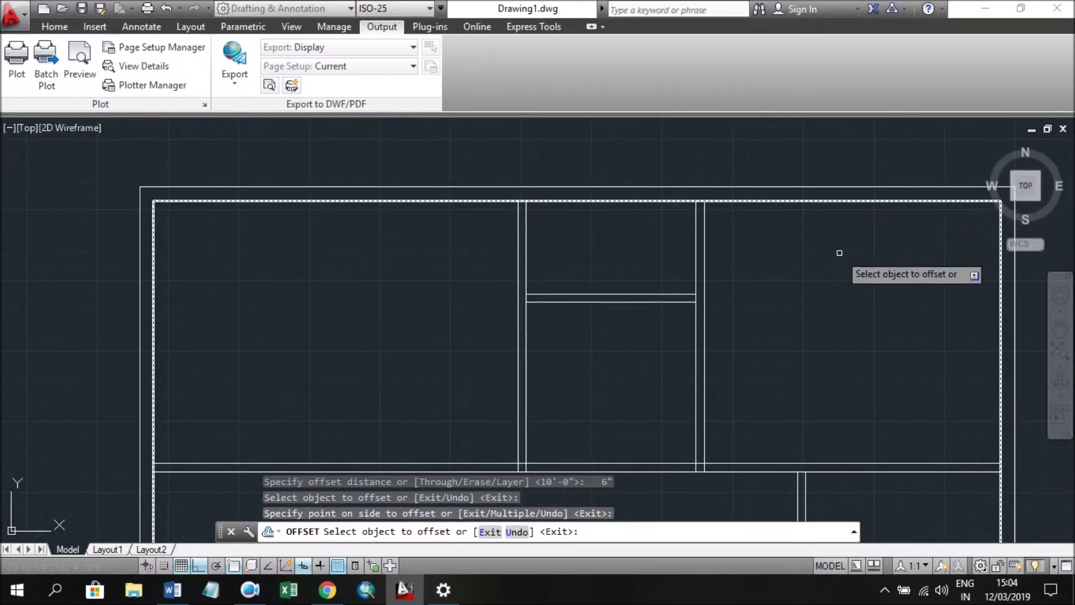
scroll(839, 252, "down", 2)
scroll(767, 395, "up", 2)
scroll(750, 389, "up", 2)
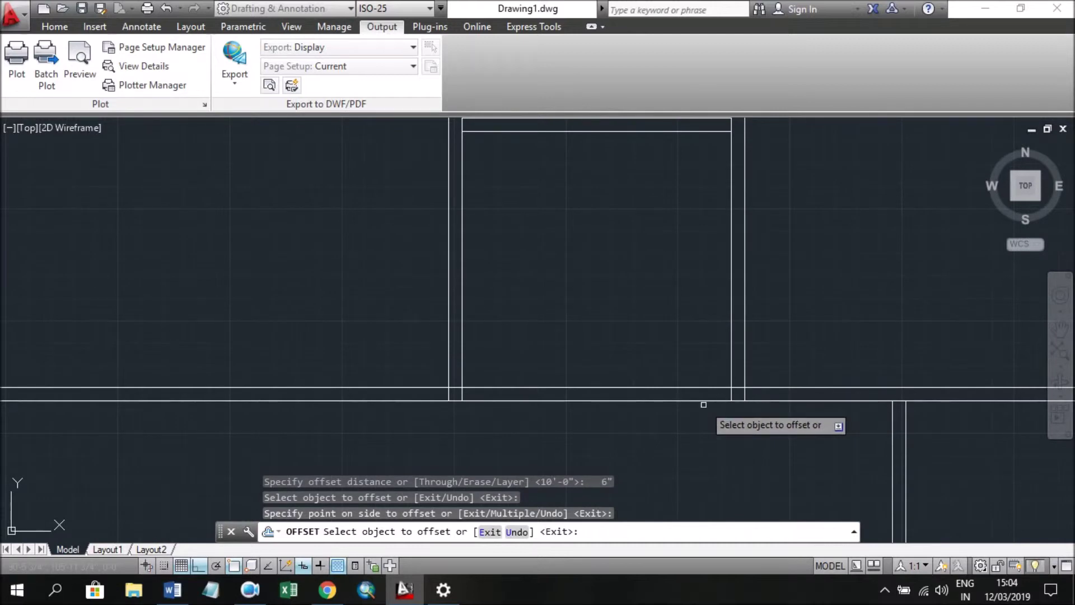
scroll(739, 397, "down", 4)
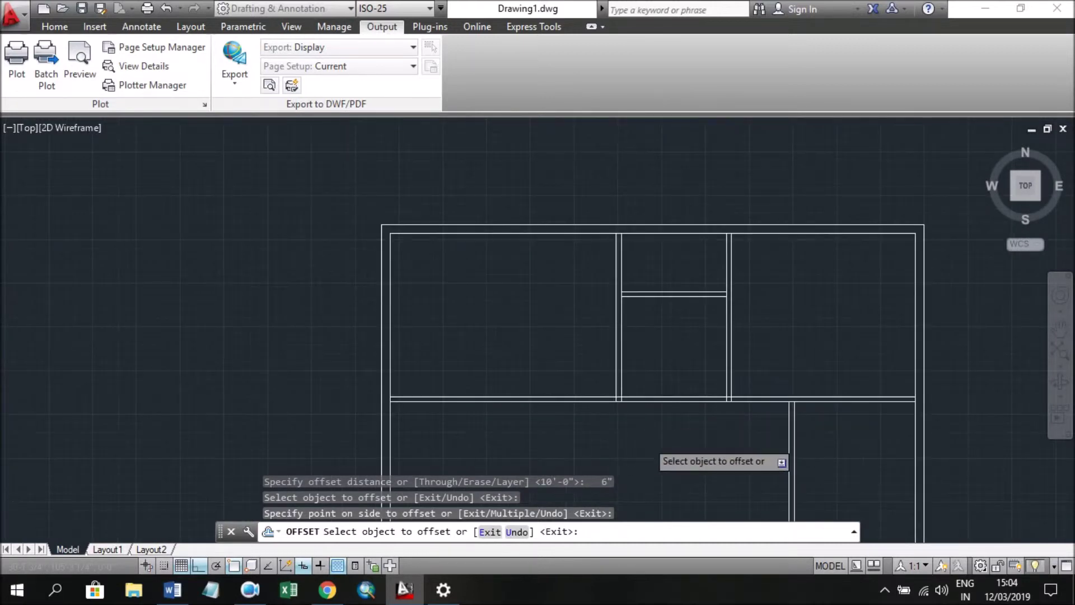
scroll(646, 440, "down", 2)
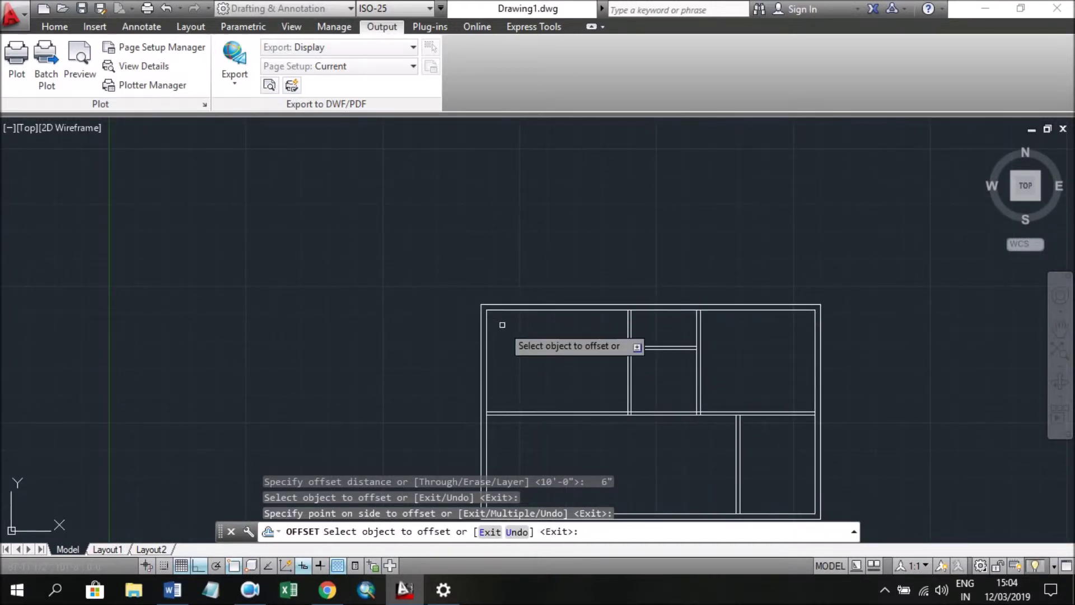
key("alt")
left_click(348, 341)
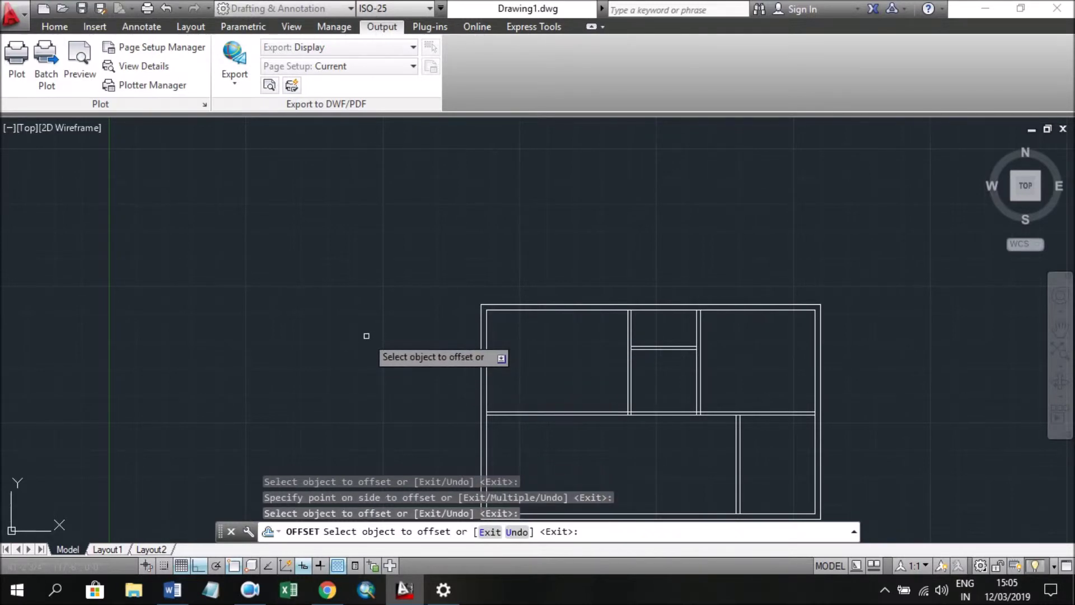
key("Escape")
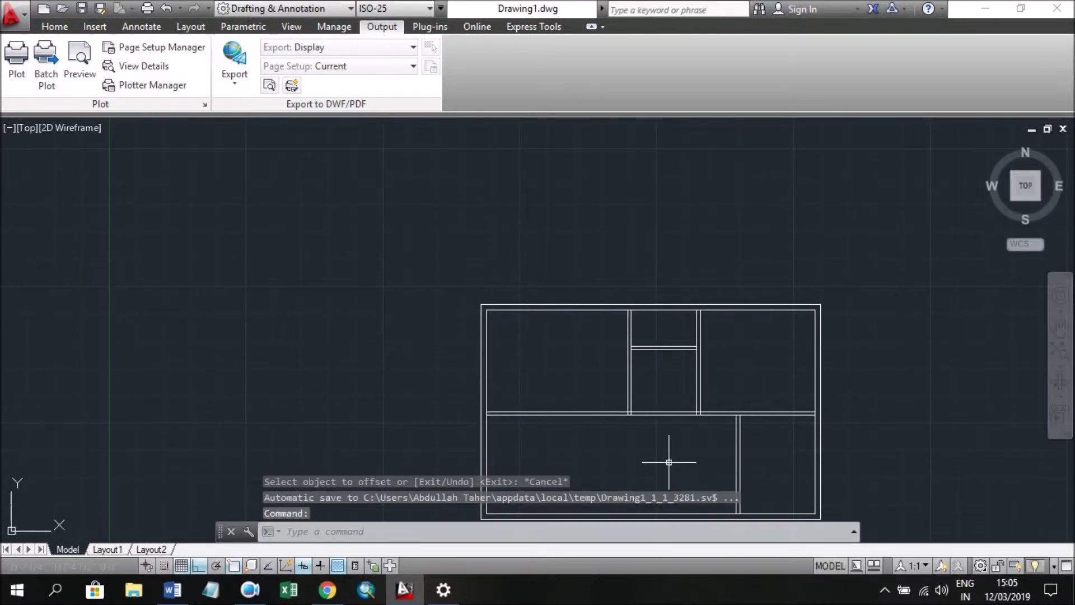
scroll(687, 495, "down", 2)
scroll(686, 499, "down", 2)
middle_click(686, 504)
middle_click(686, 504)
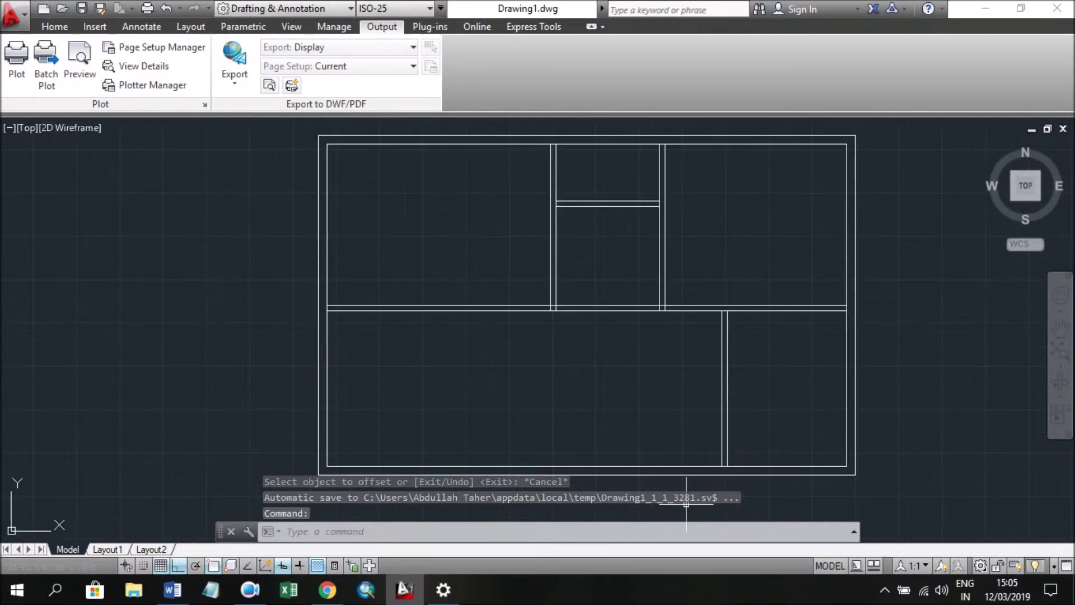
scroll(607, 435, "down", 2)
scroll(607, 435, "up", 2)
type("T")
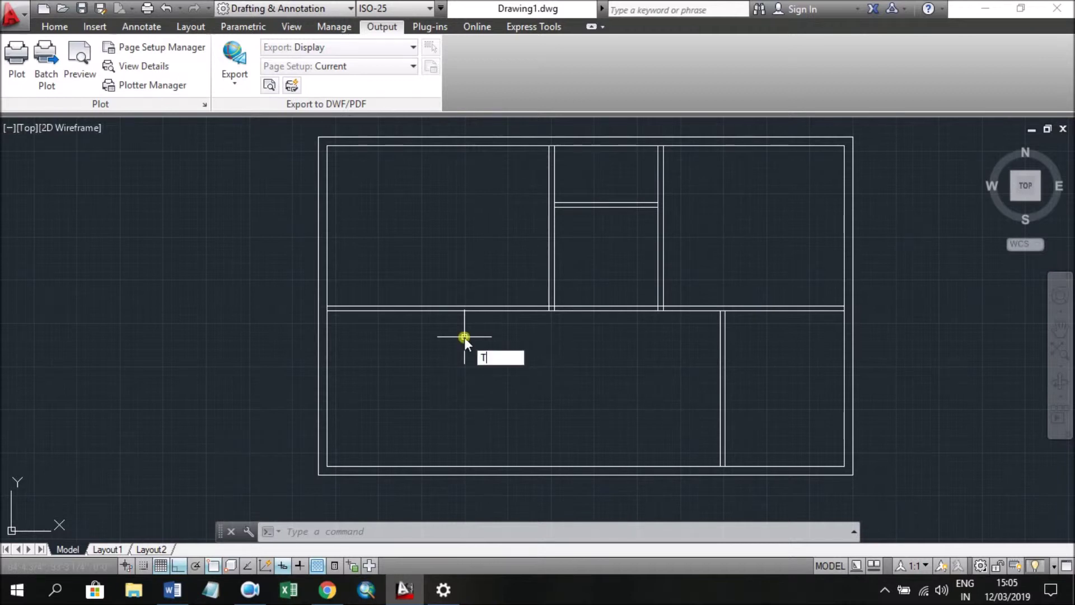
- Start TRIM with all lines as cutting edges and trim the overlapping wall at the top junction
type("R")
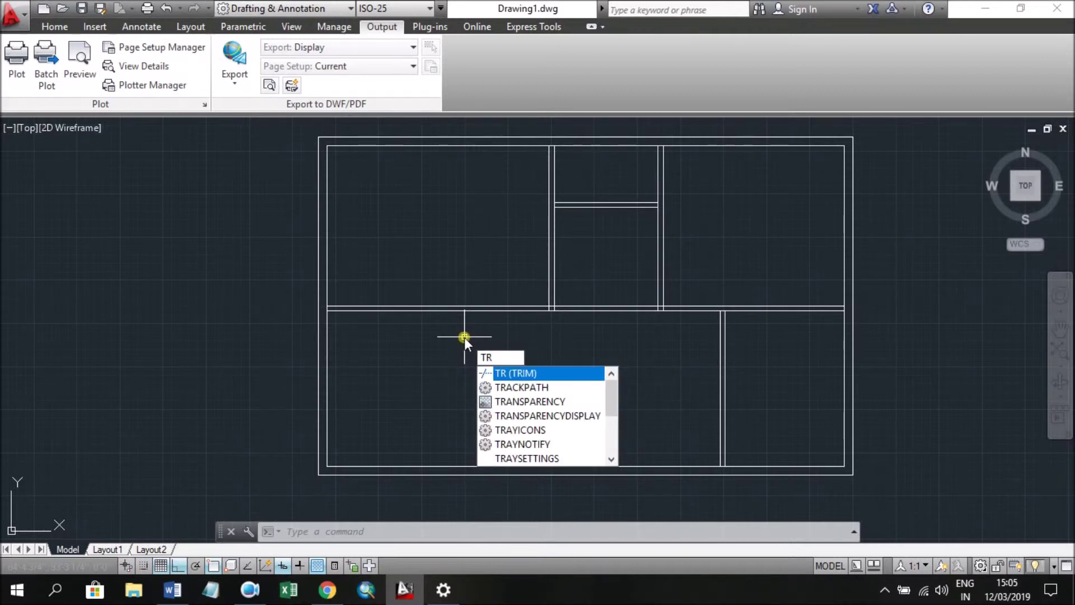
key("Return")
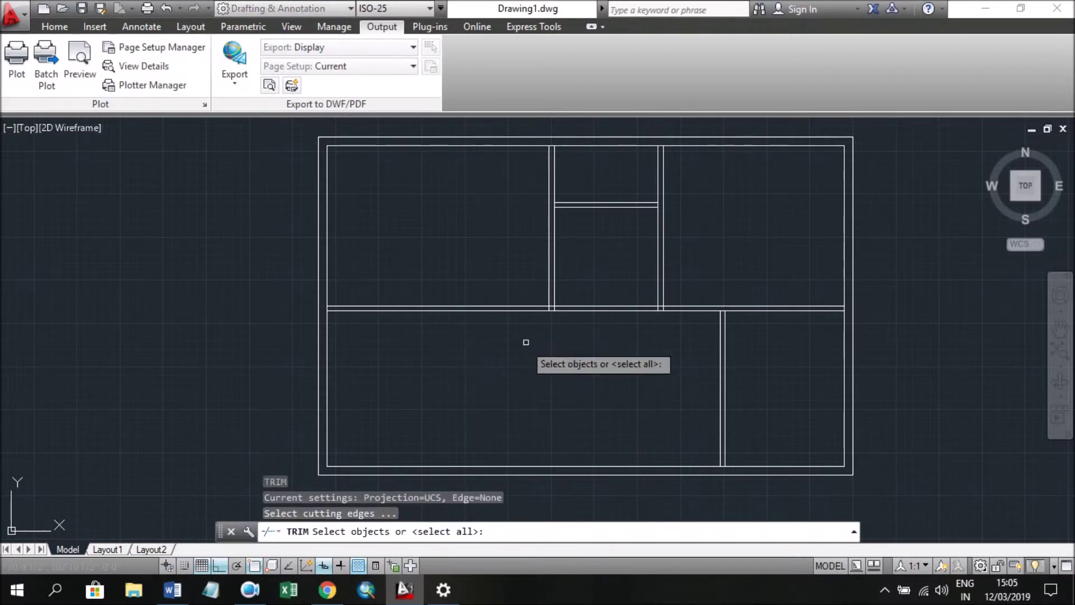
scroll(553, 149, "up", 2)
scroll(553, 149, "up", 2)
scroll(543, 167, "up", 1)
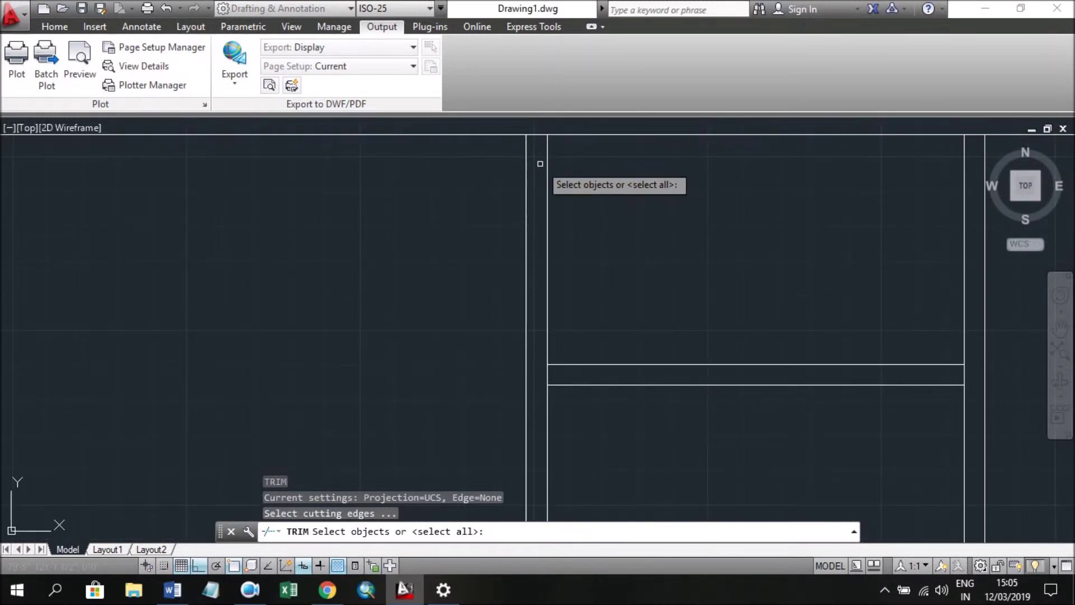
key("Return")
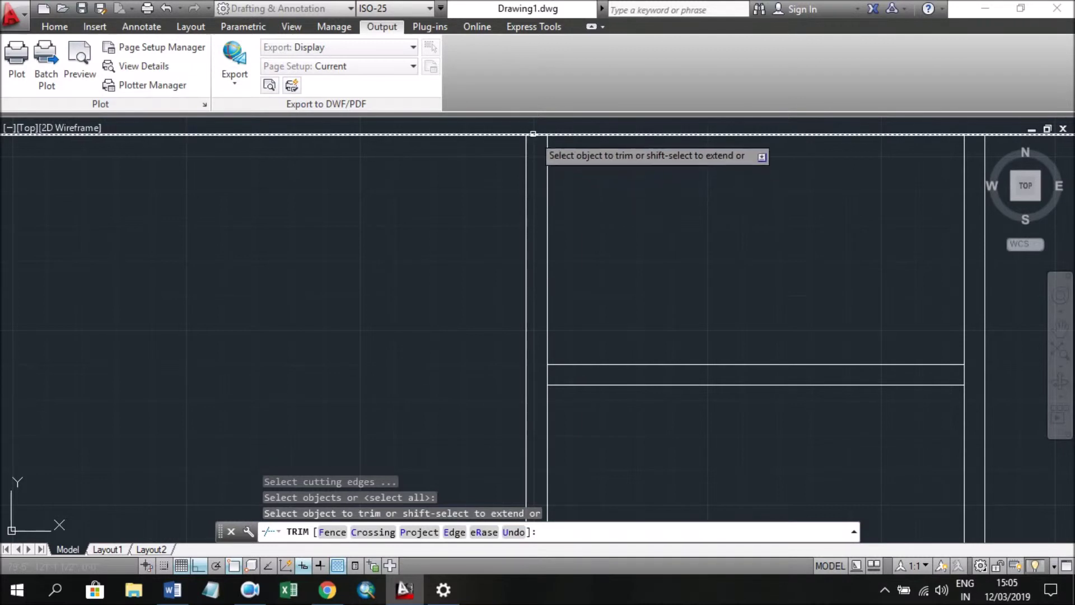
left_click(533, 133)
scroll(540, 148, "down", 1)
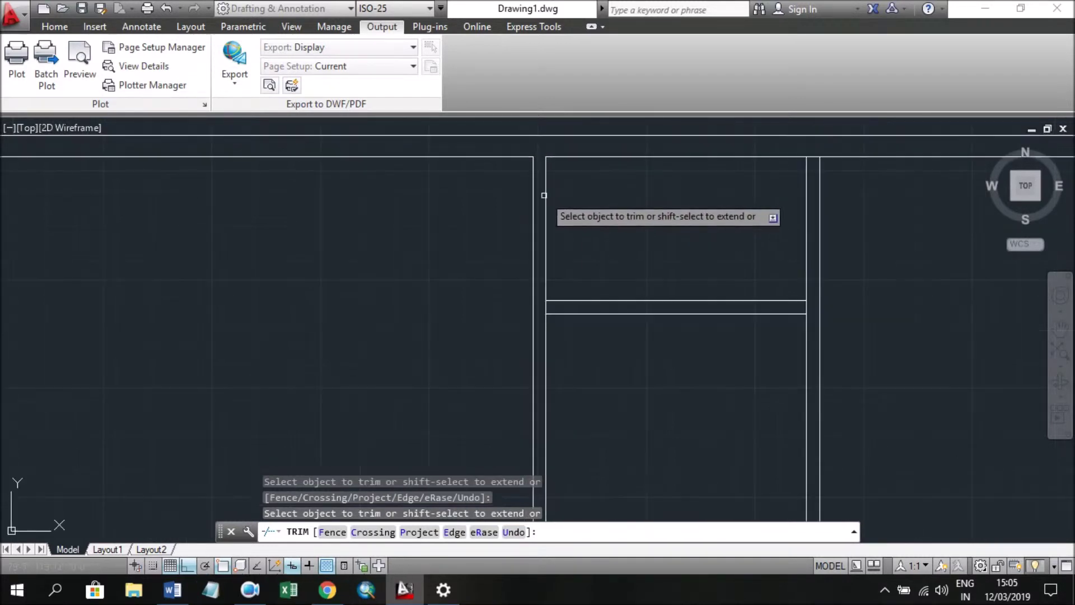
scroll(700, 196, "down", 1)
scroll(750, 187, "down", 1)
scroll(757, 186, "up", 1)
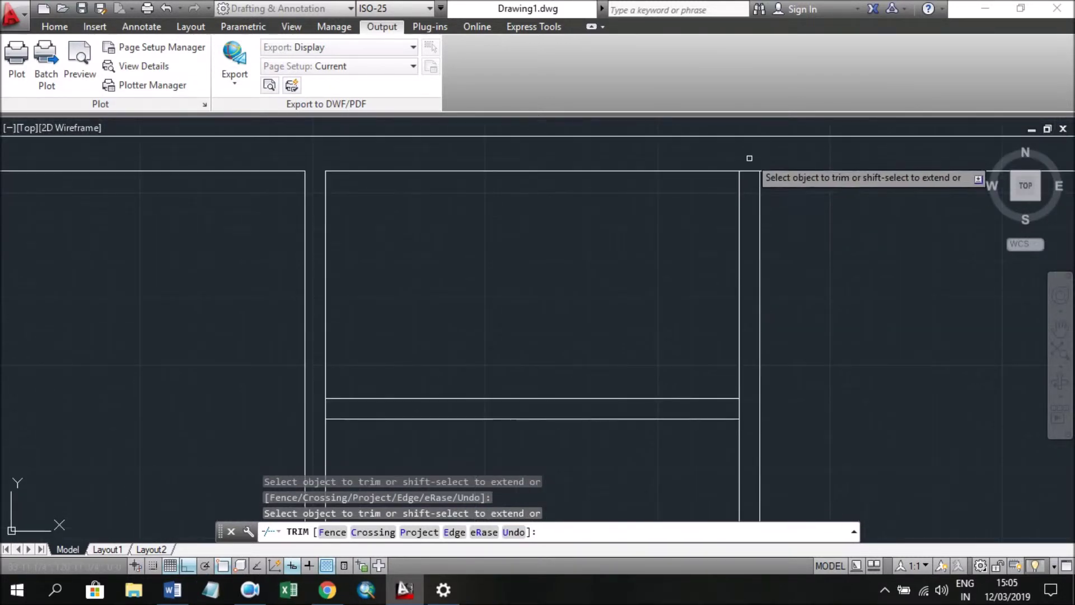
left_click(749, 168)
left_click(750, 179)
- Trim the short vertical segments between the double walls at the middle junctions
scroll(751, 179, "down", 1)
scroll(750, 223, "down", 1)
scroll(750, 246, "up", 1)
left_click(751, 223)
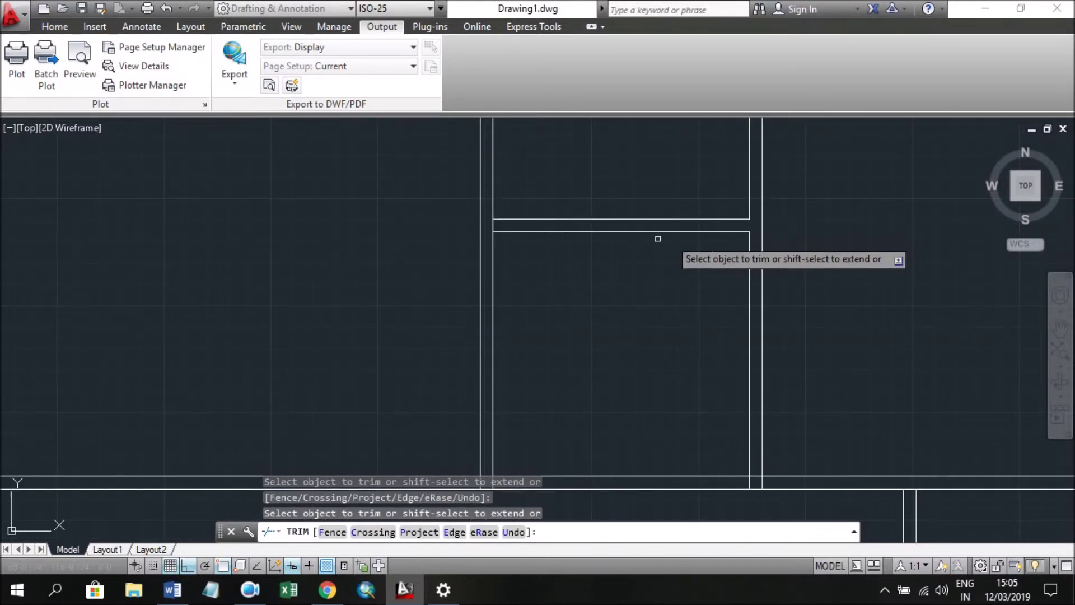
scroll(504, 227, "down", 2)
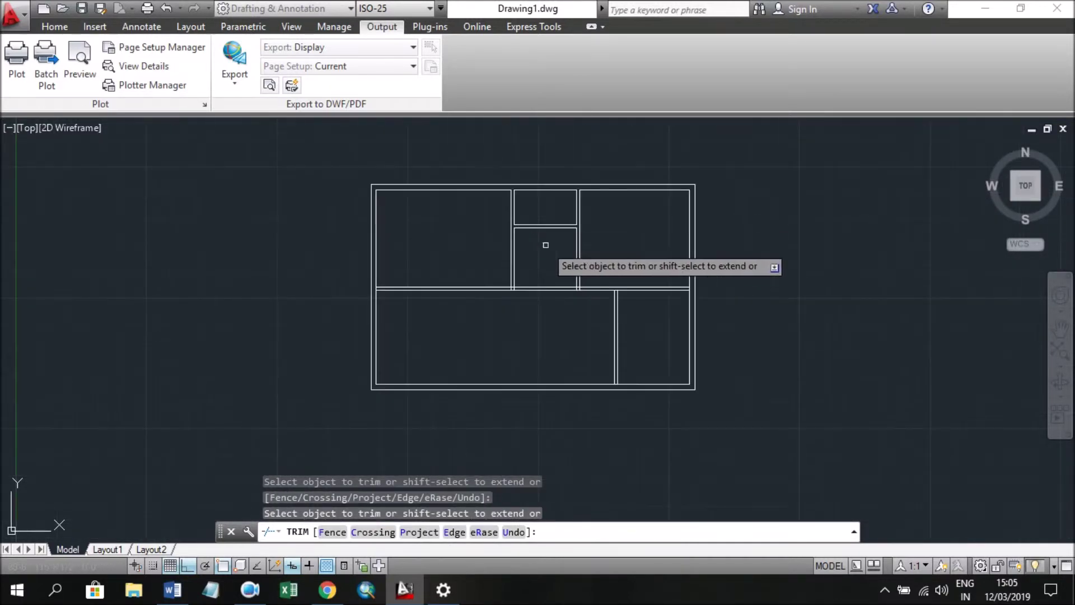
scroll(425, 278, "up", 2)
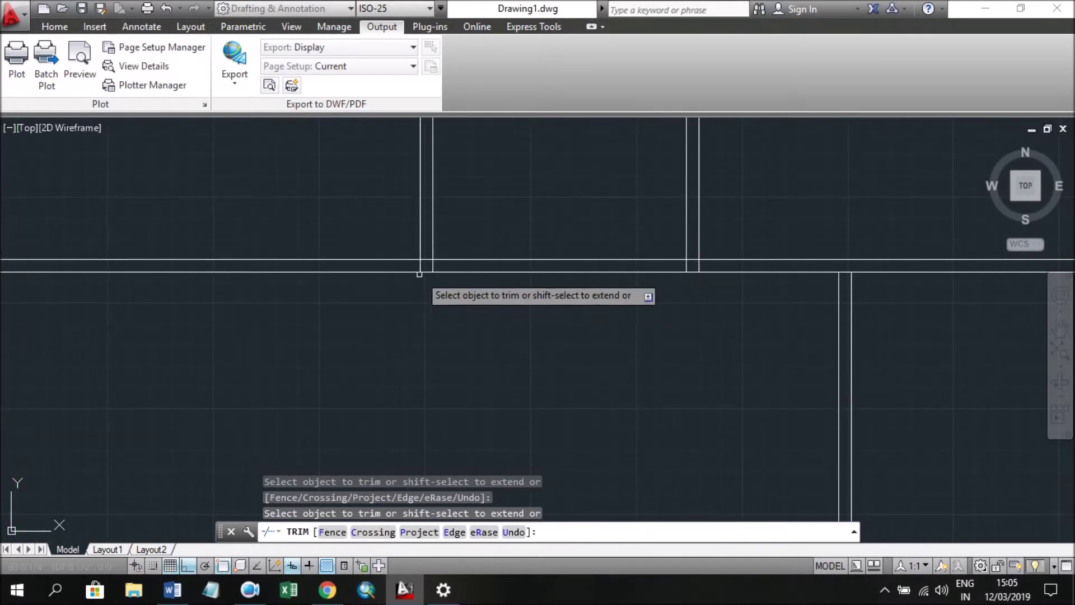
left_click(424, 259)
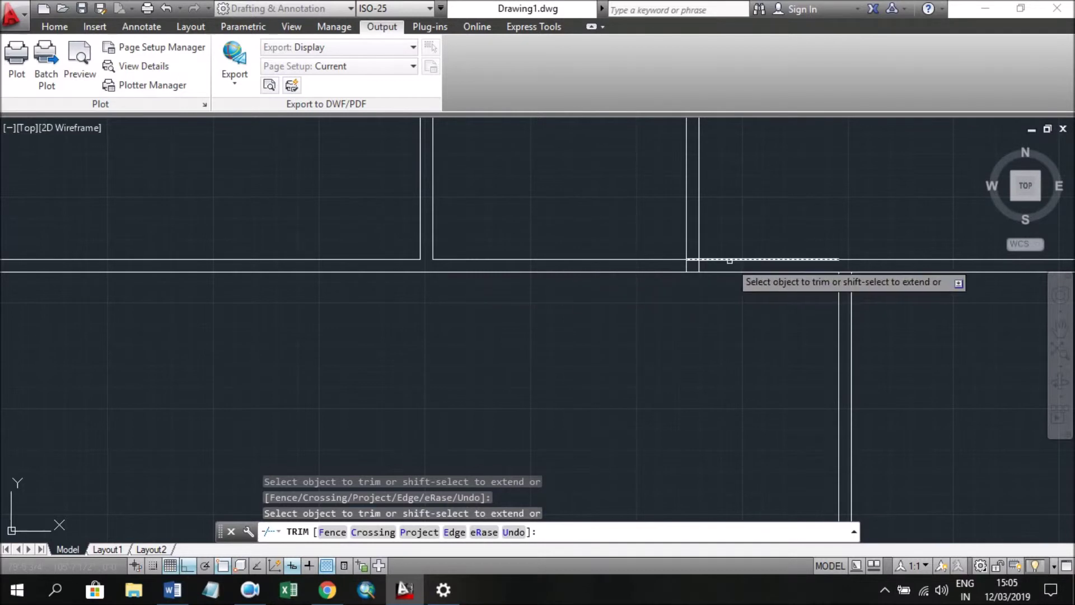
left_click(687, 267)
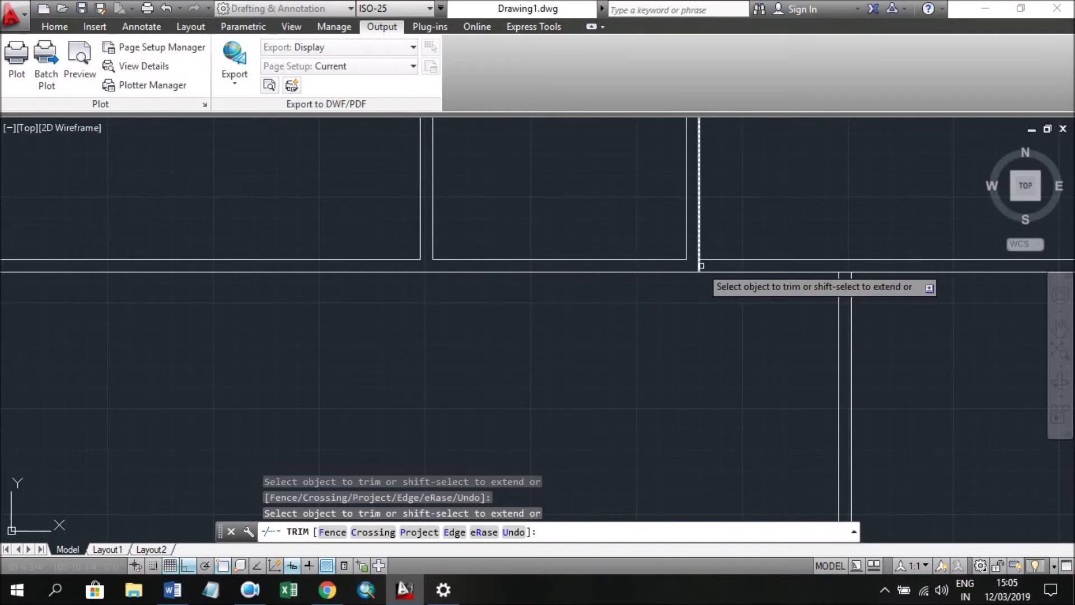
left_click(700, 265)
- Trim the short wall segments at the right junction and inspect the cleaned-up plan
scroll(700, 264, "down", 3)
scroll(701, 265, "down", 4)
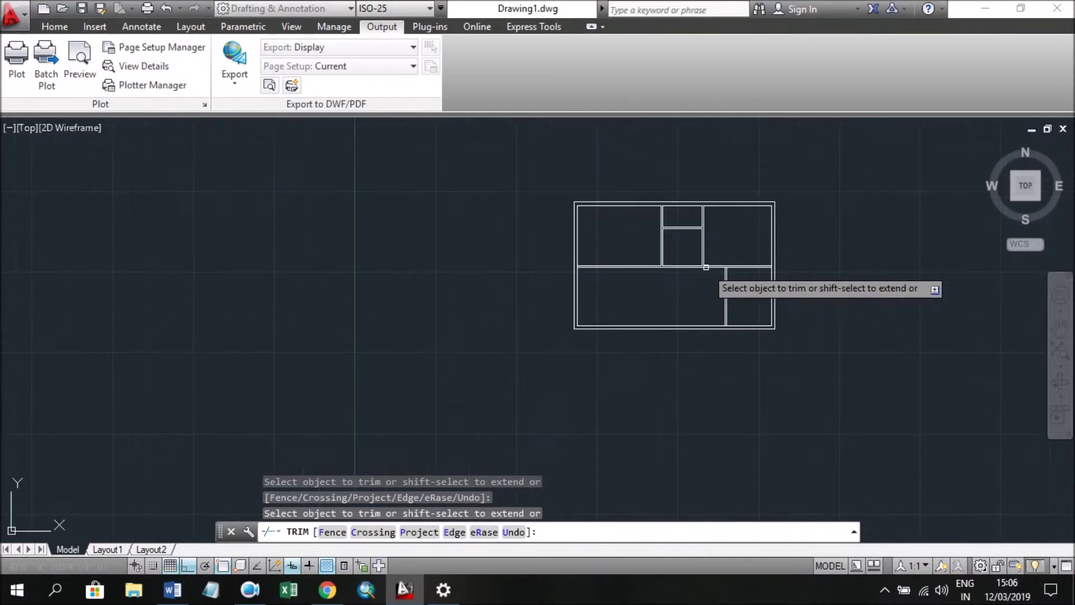
scroll(769, 280, "up", 6)
scroll(784, 244, "up", 2)
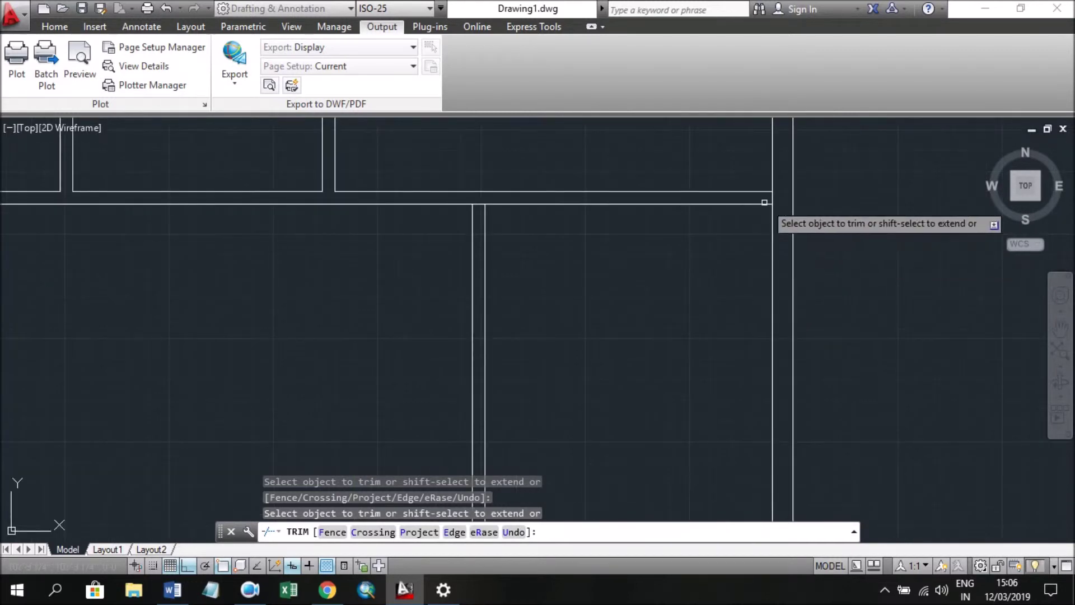
left_click(776, 202)
left_click(738, 209)
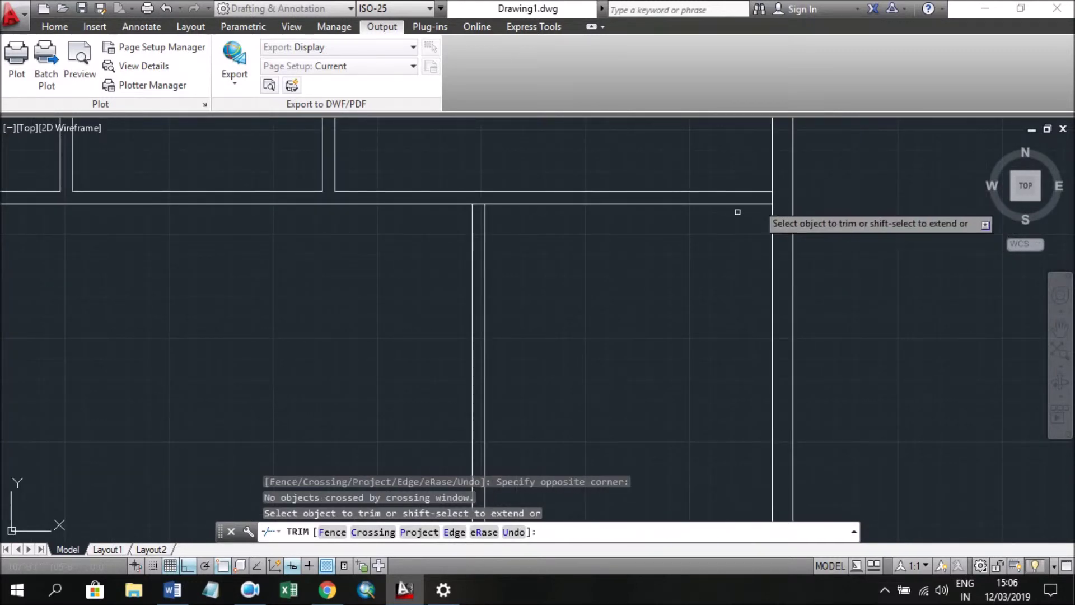
left_click(772, 198)
scroll(392, 252, "down", 4)
scroll(263, 246, "up", 3)
scroll(308, 211, "up", 2)
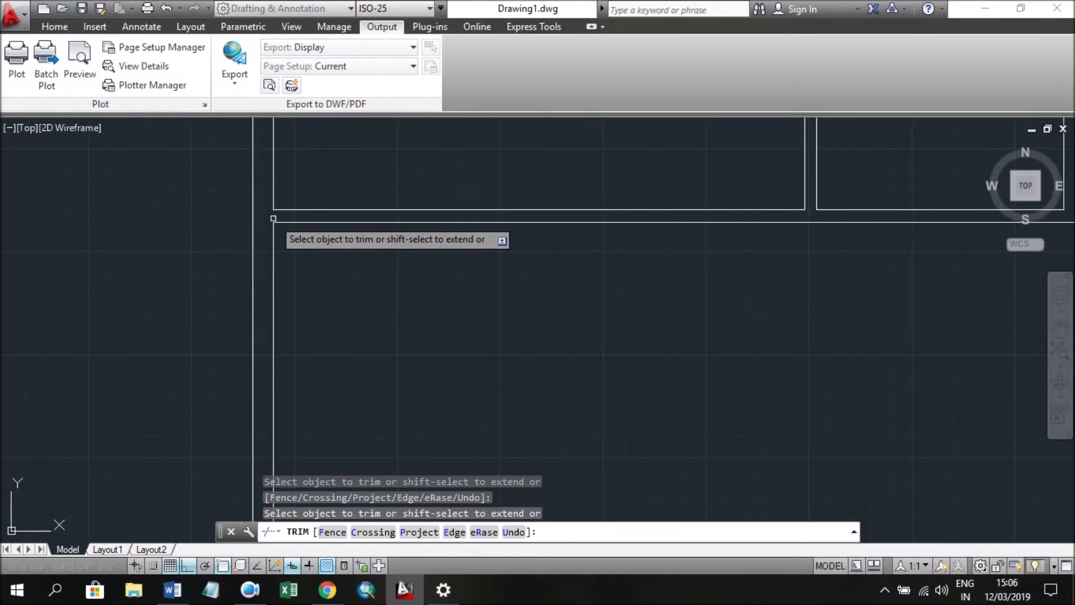
scroll(398, 221, "down", 4)
scroll(607, 307, "up", 3)
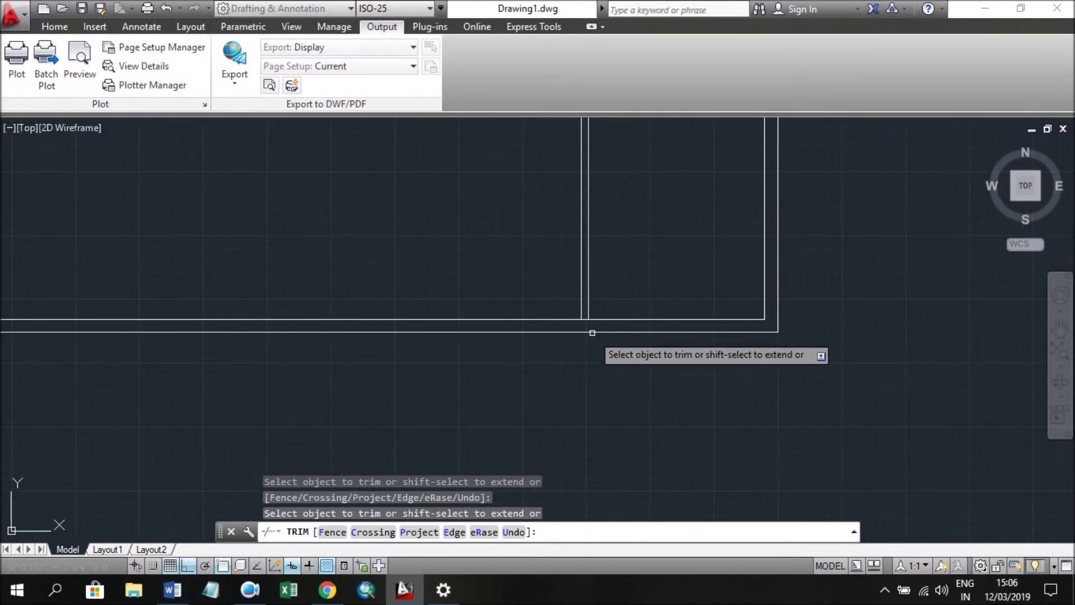
scroll(611, 308, "down", 2)
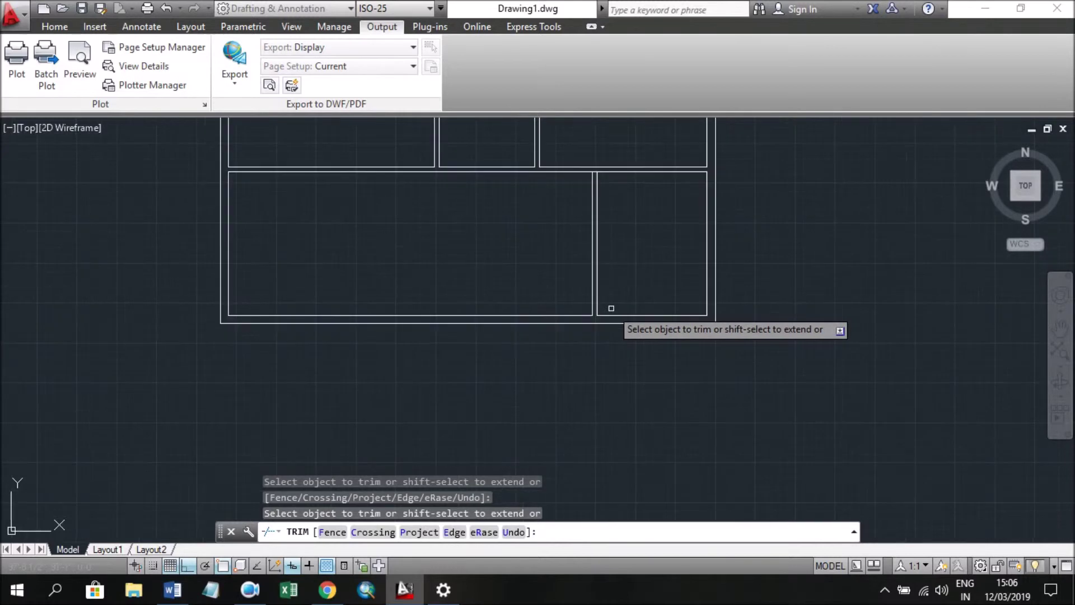
scroll(593, 168, "up", 2)
scroll(590, 163, "down", 3)
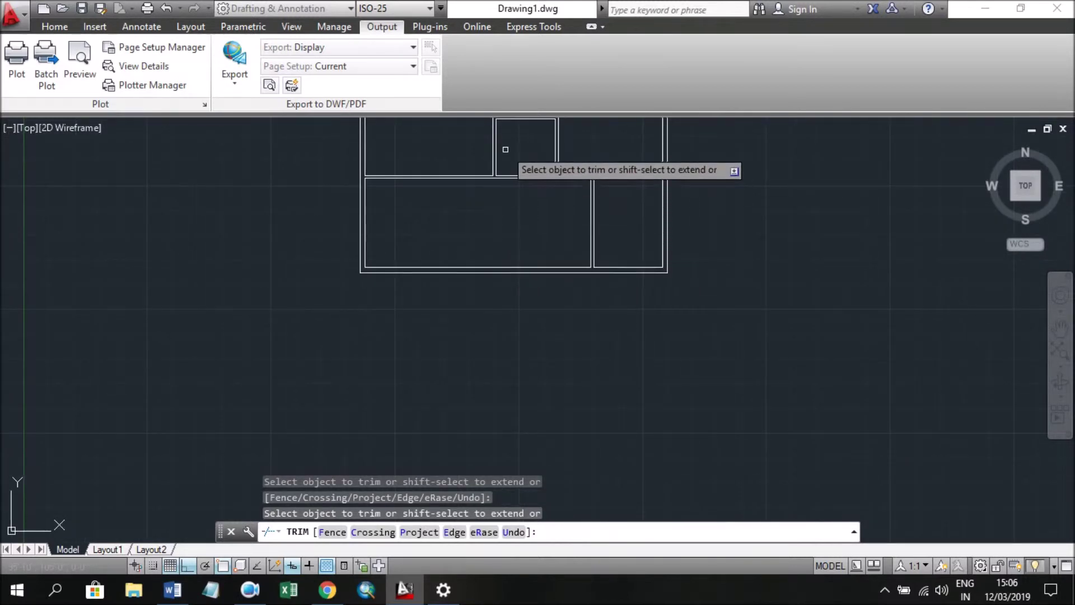
scroll(510, 160, "down", 4)
scroll(450, 125, "up", 5)
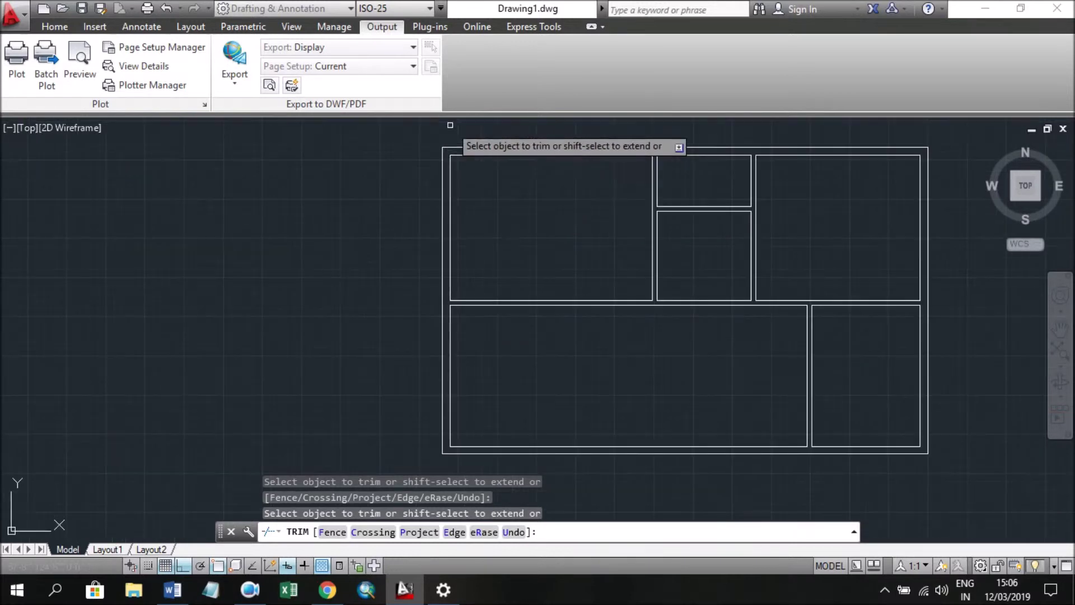
scroll(488, 162, "down", 2)
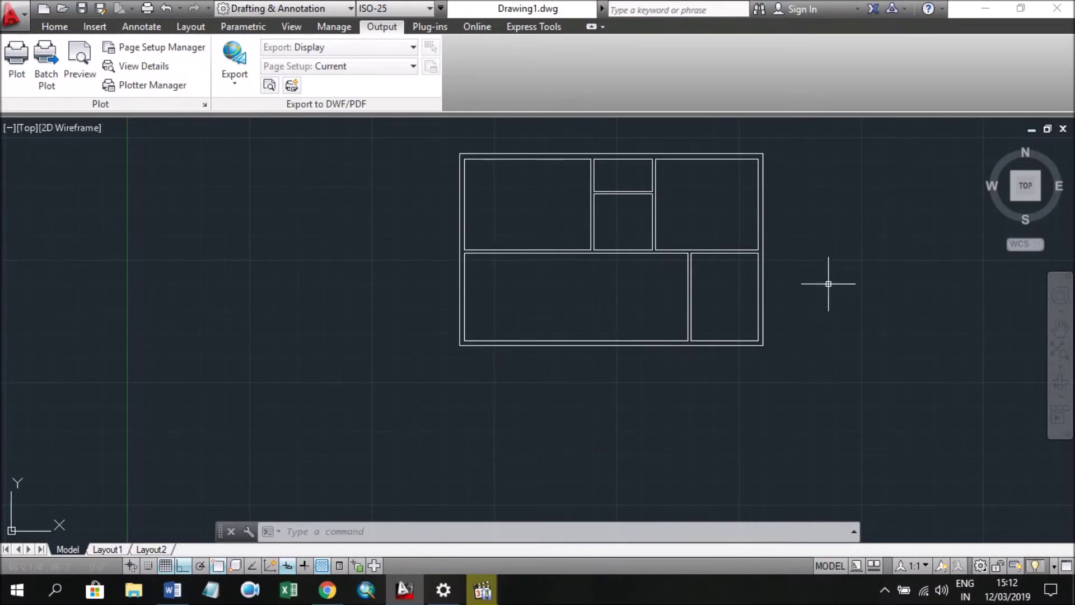
- Show the Home ribbon's drawing tools, then switch to the Word checklist
scroll(763, 162, "up", 4)
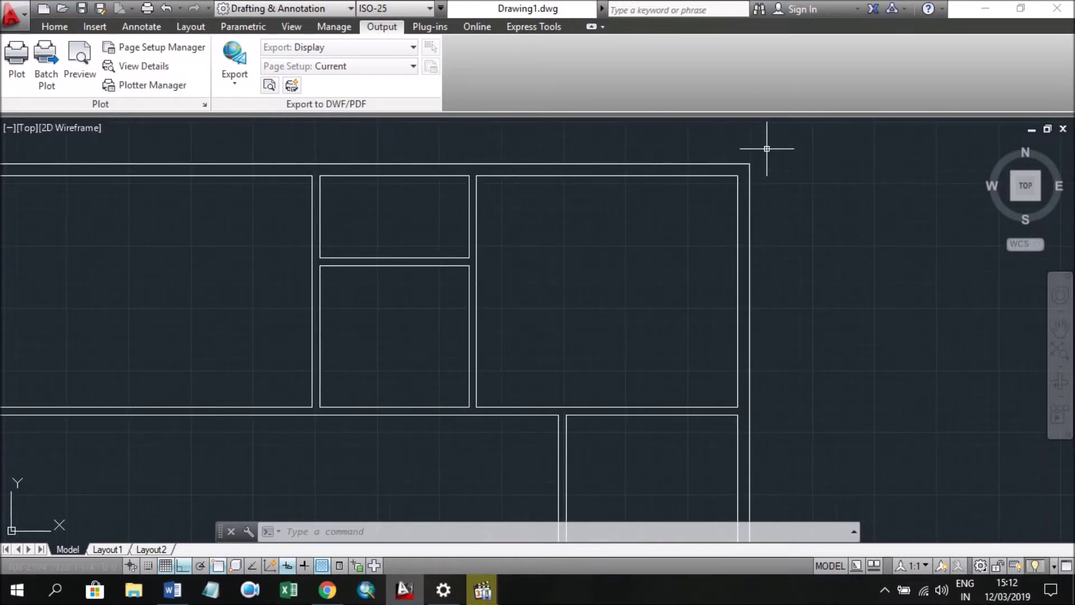
scroll(756, 165, "down", 4)
scroll(675, 194, "up", 2)
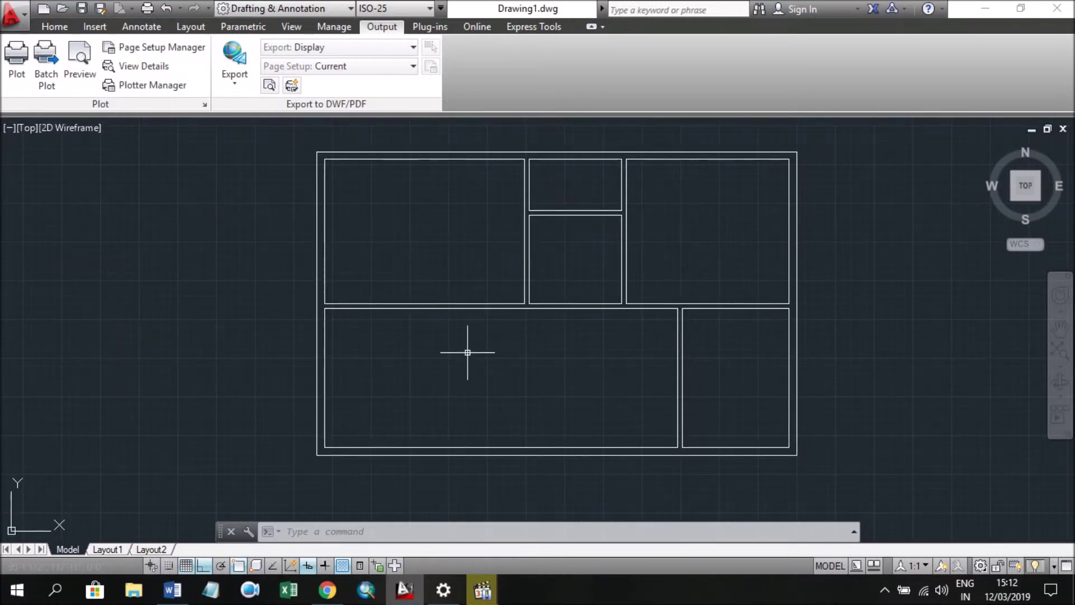
left_click(54, 28)
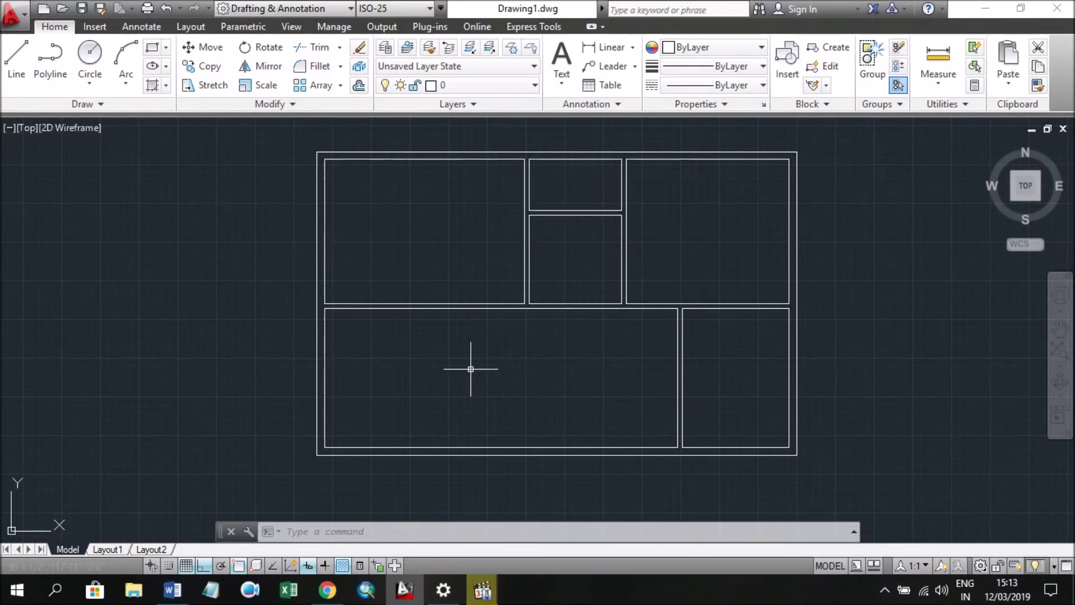
left_click(172, 589)
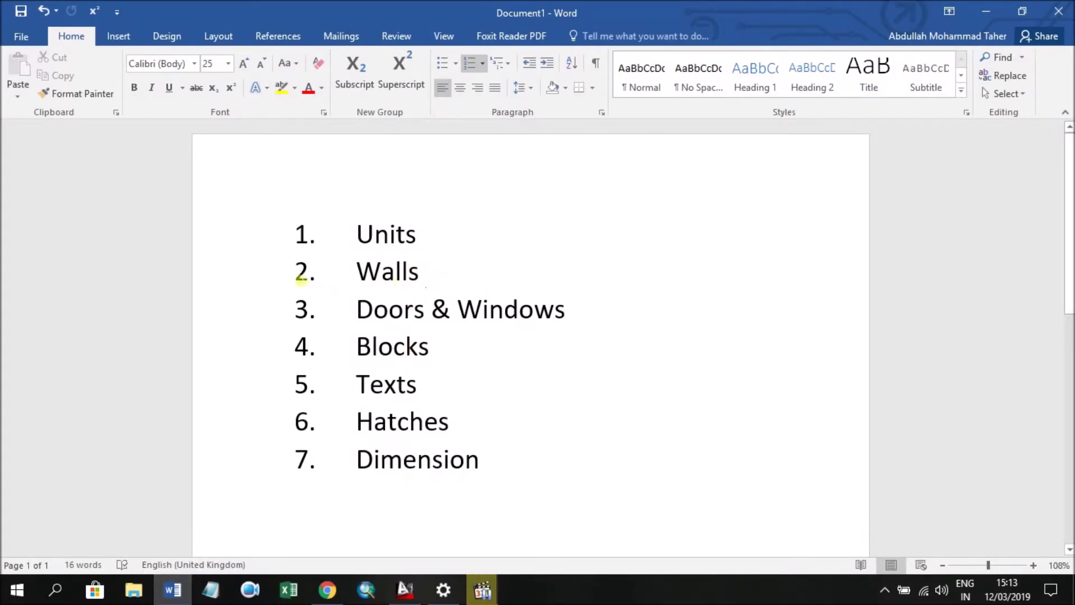
- Colour the 'Walls' checklist item red, select Doors and Windows, then minimize Word
left_click_drag(356, 271, 443, 275)
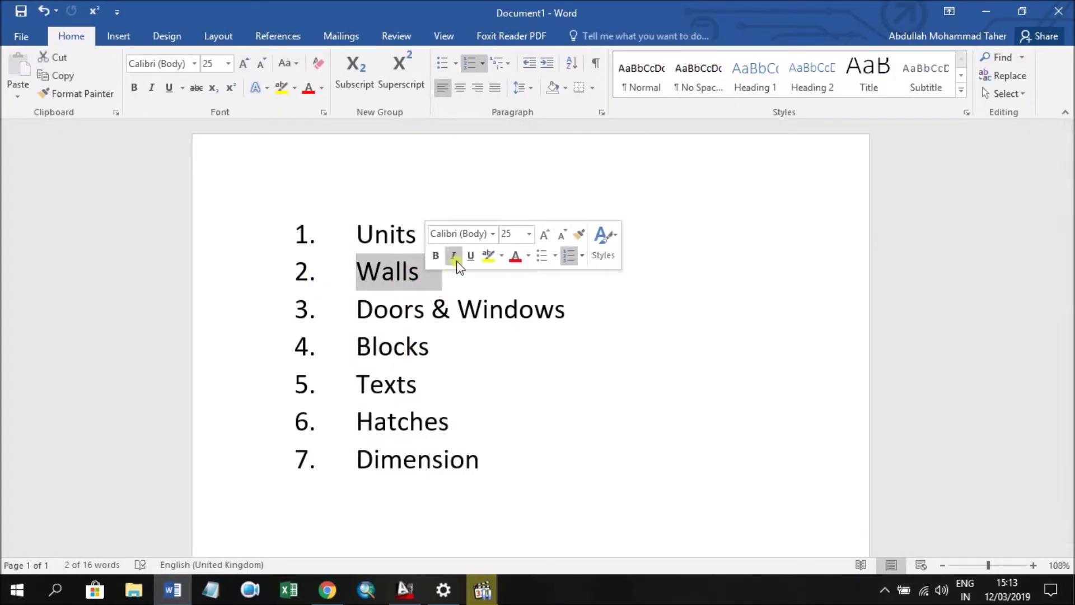
left_click(528, 256)
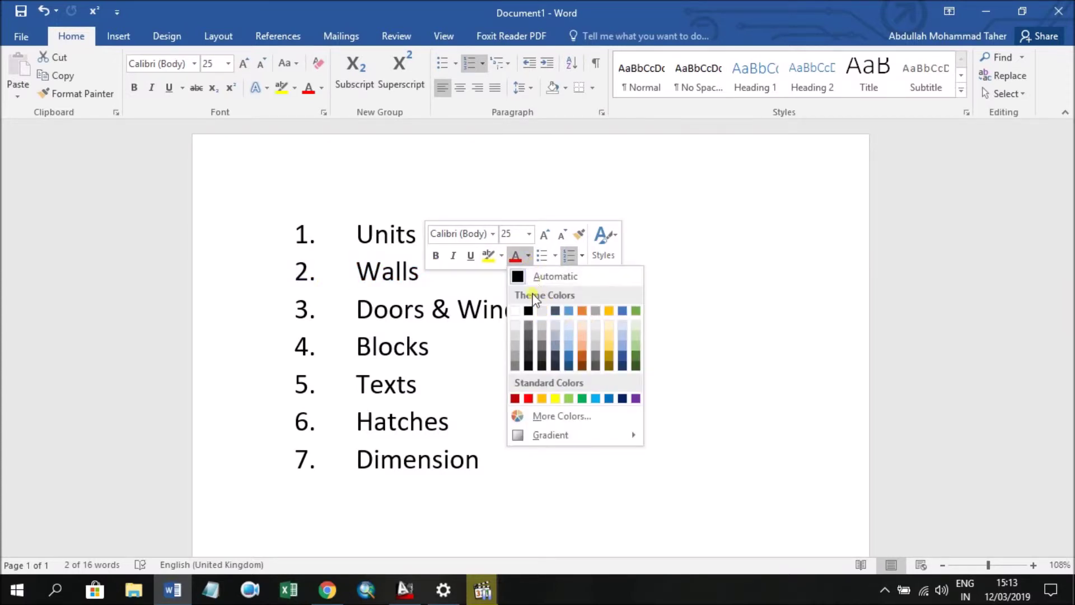
left_click(528, 398)
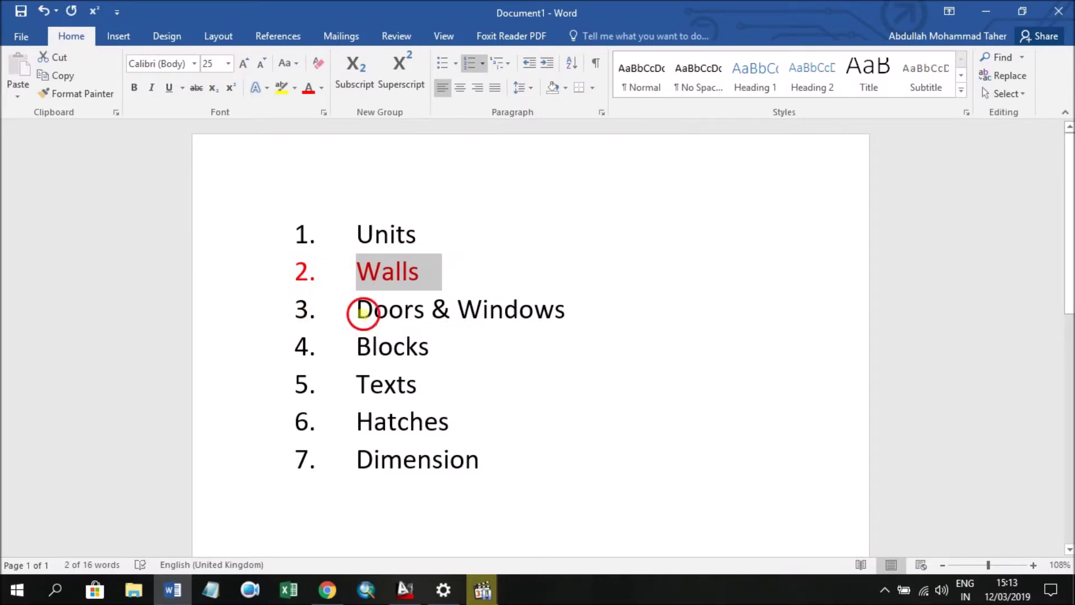
double_click(360, 310)
left_click_drag(564, 314, 456, 311)
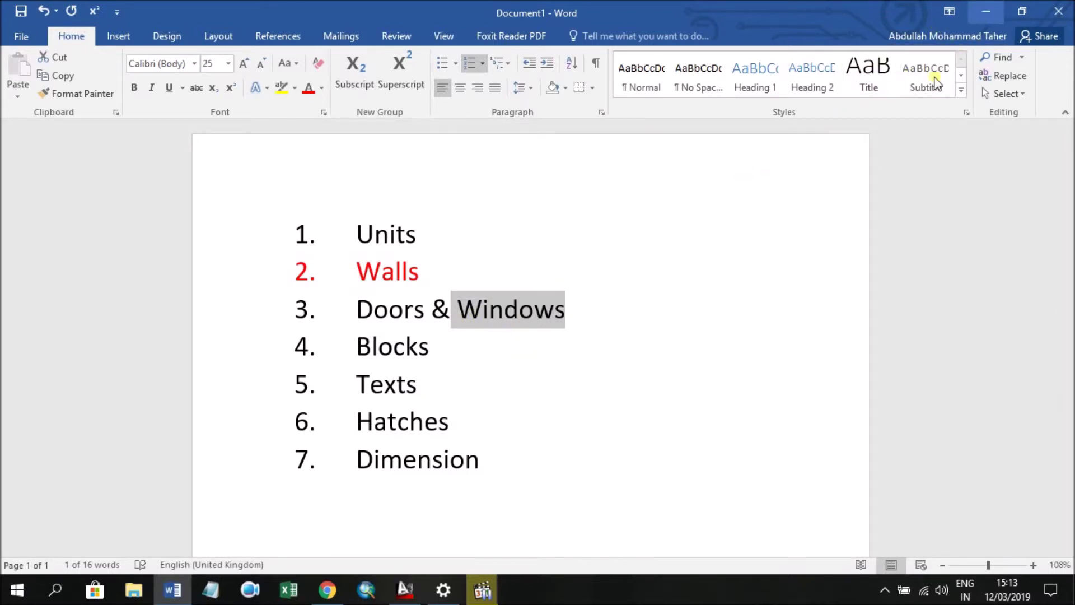
left_click(985, 11)
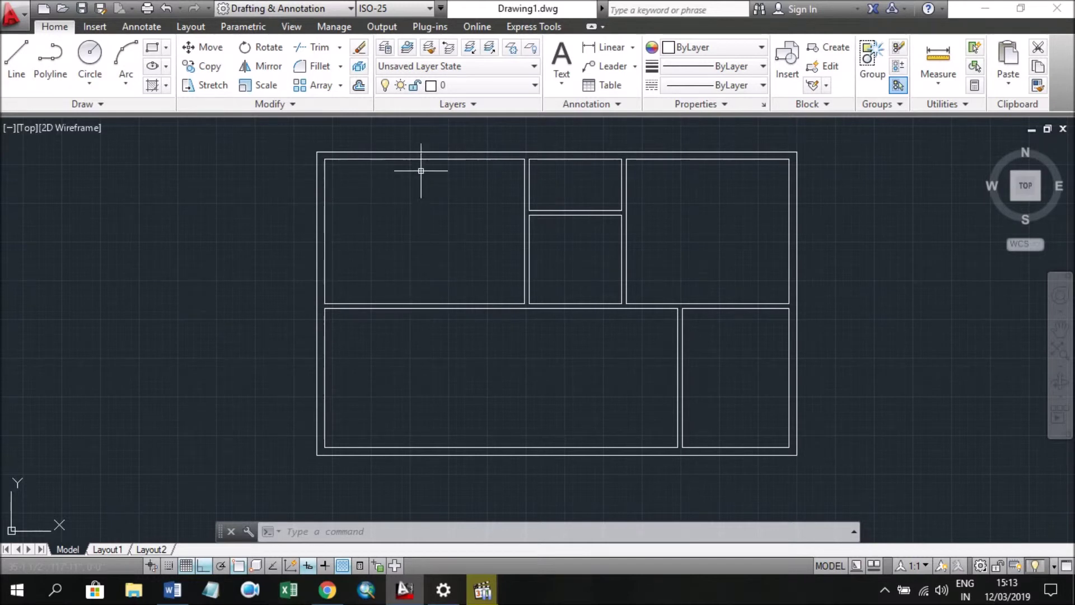
- Float the Layer Properties Manager over the drawing and add Layer1 below layer 0
left_click(384, 50)
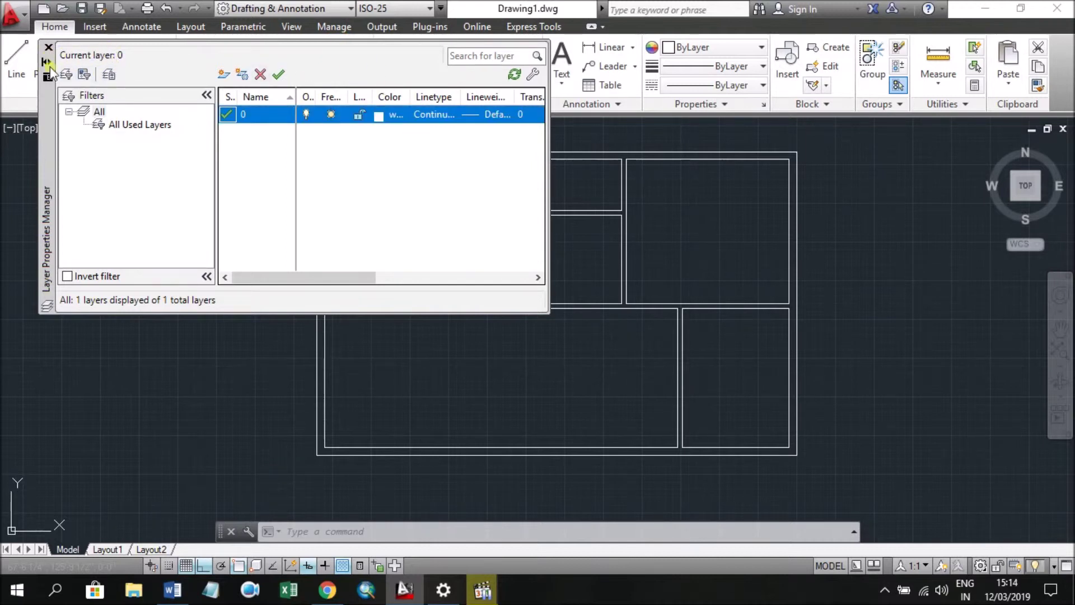
mouse_move(55, 125)
left_mouse_down()
mouse_move(89, 187)
mouse_move(177, 253)
left_mouse_up()
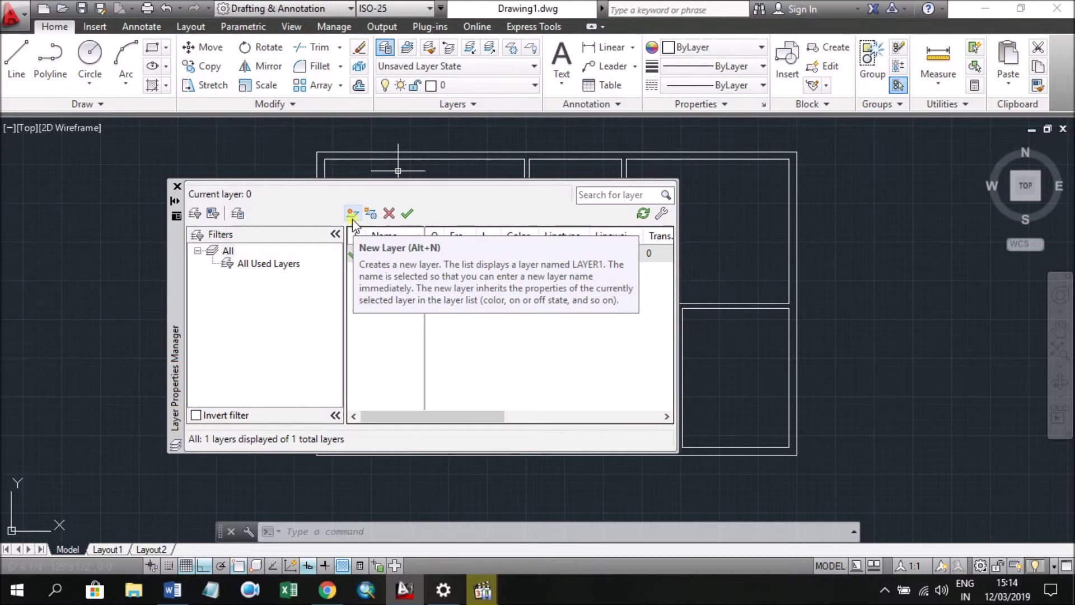
left_click(352, 218)
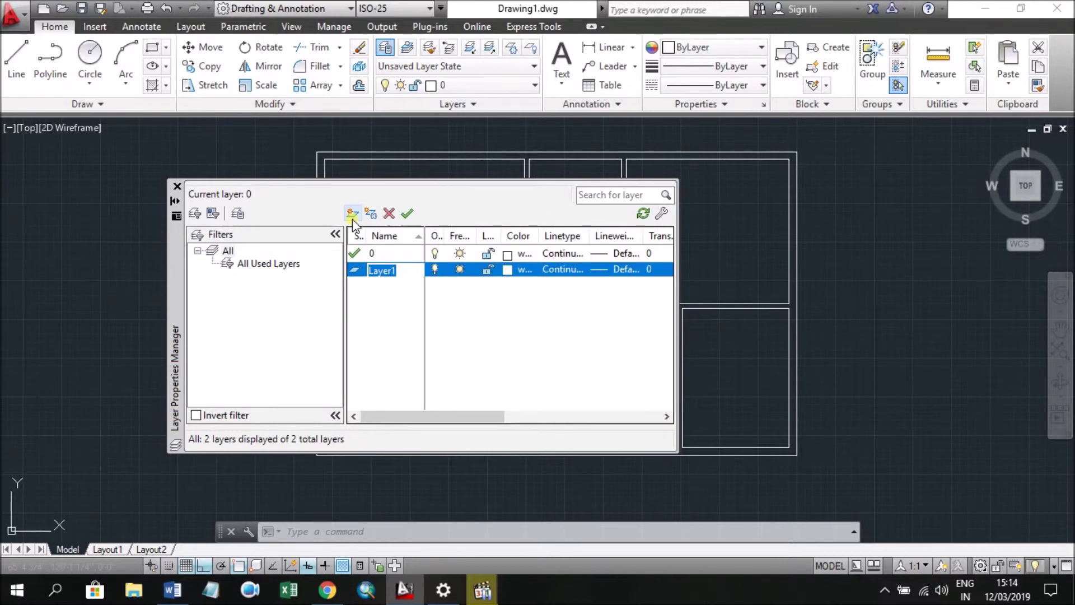
left_click(173, 590)
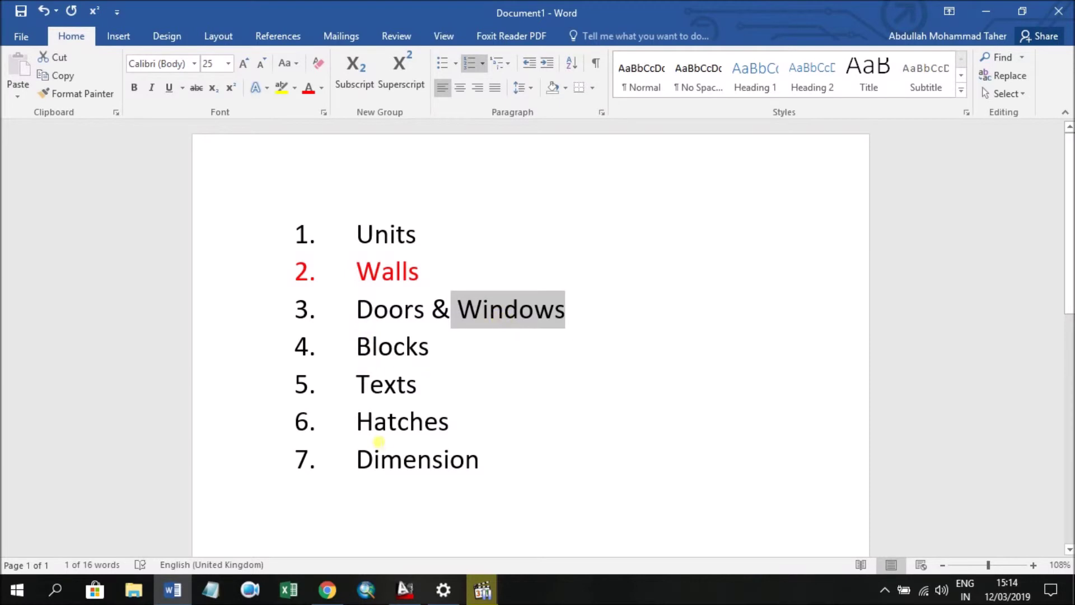
left_click(988, 15)
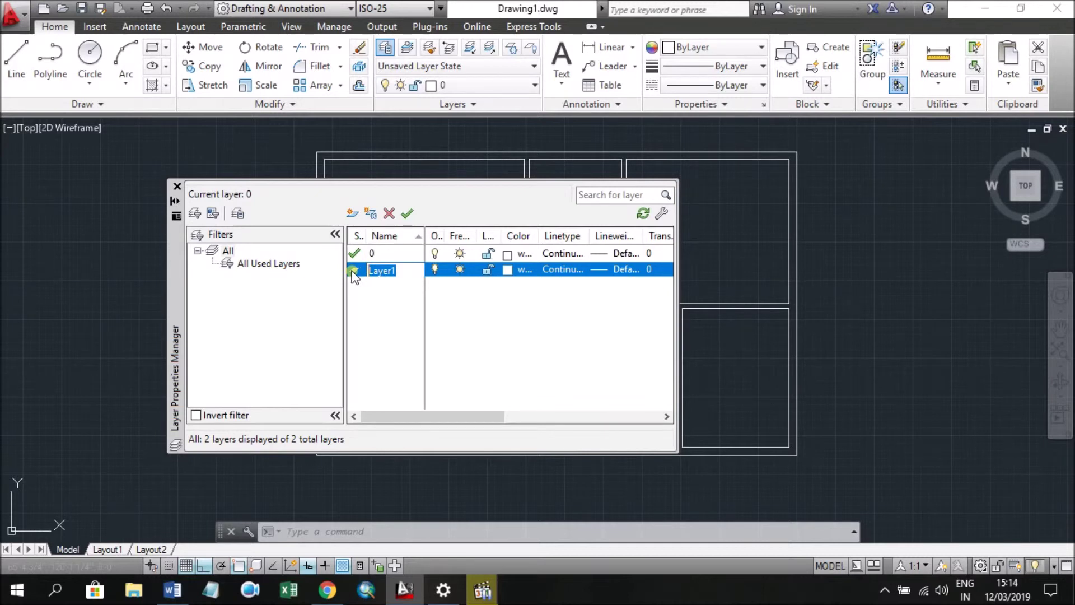
- Name the new layer Door and add a second layer named Window
type("Door")
key("Return")
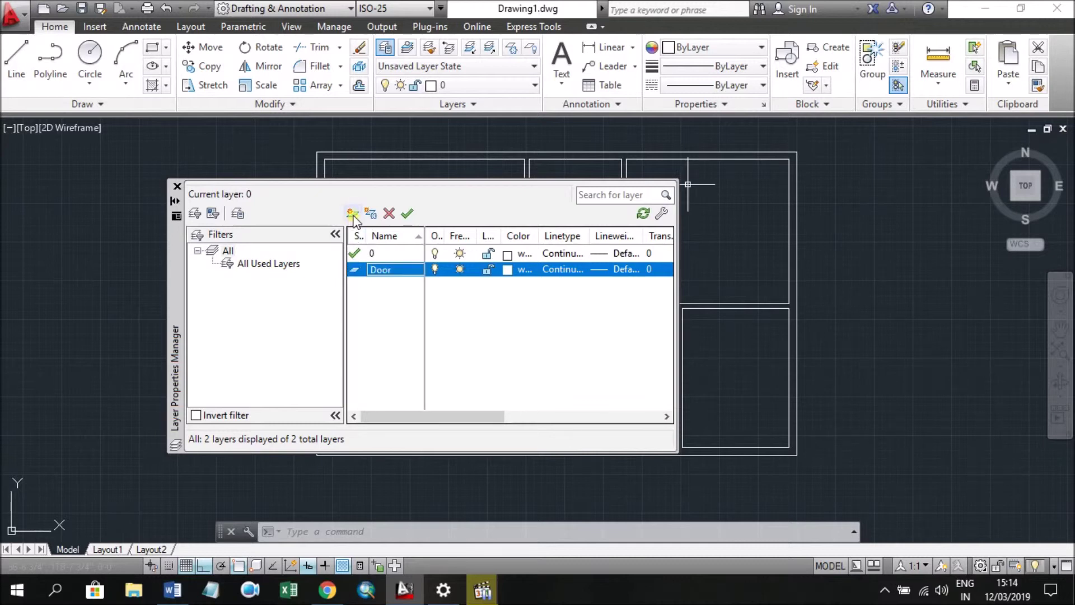
key("alt")
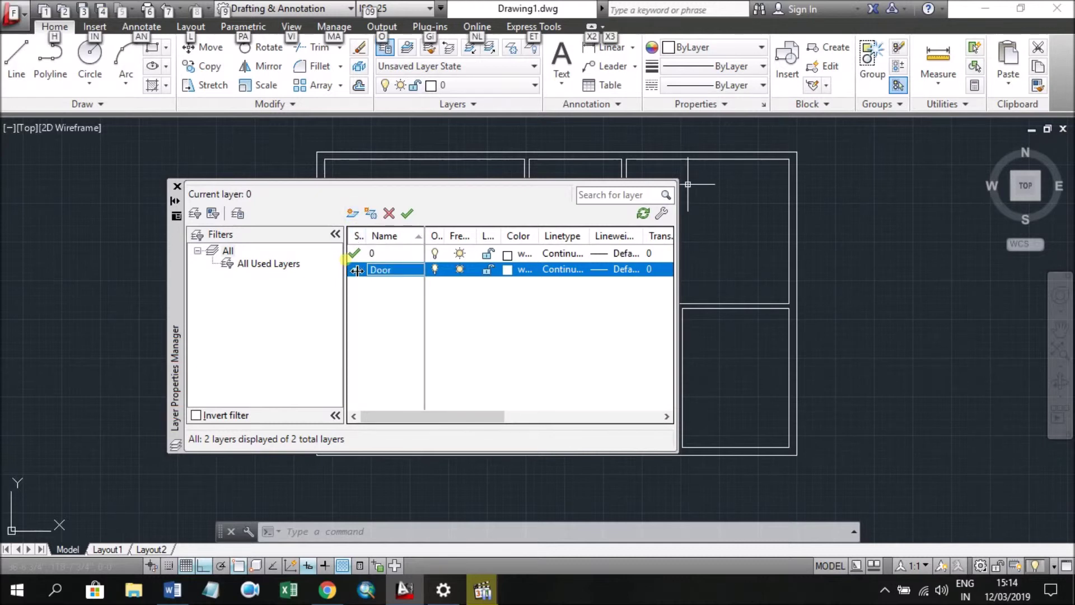
key("alt+n")
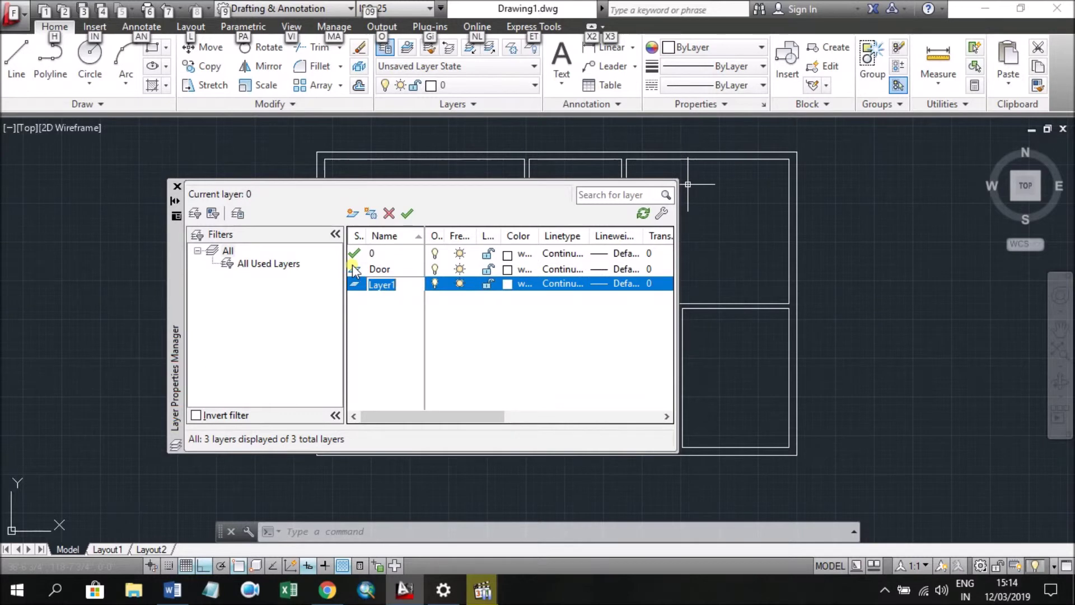
key("i")
key("n")
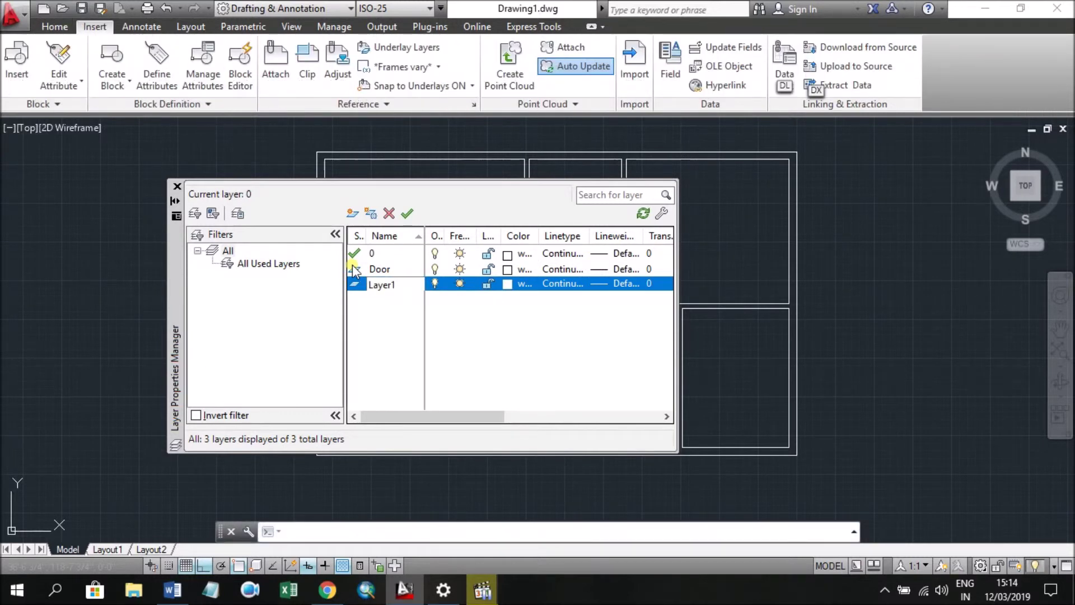
key("F2")
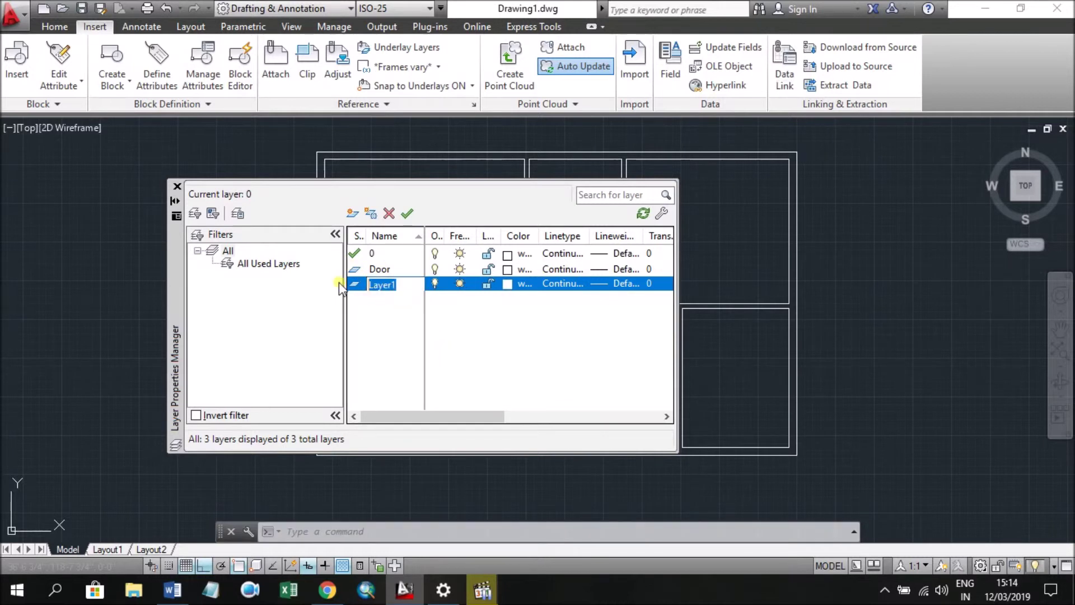
type("Win")
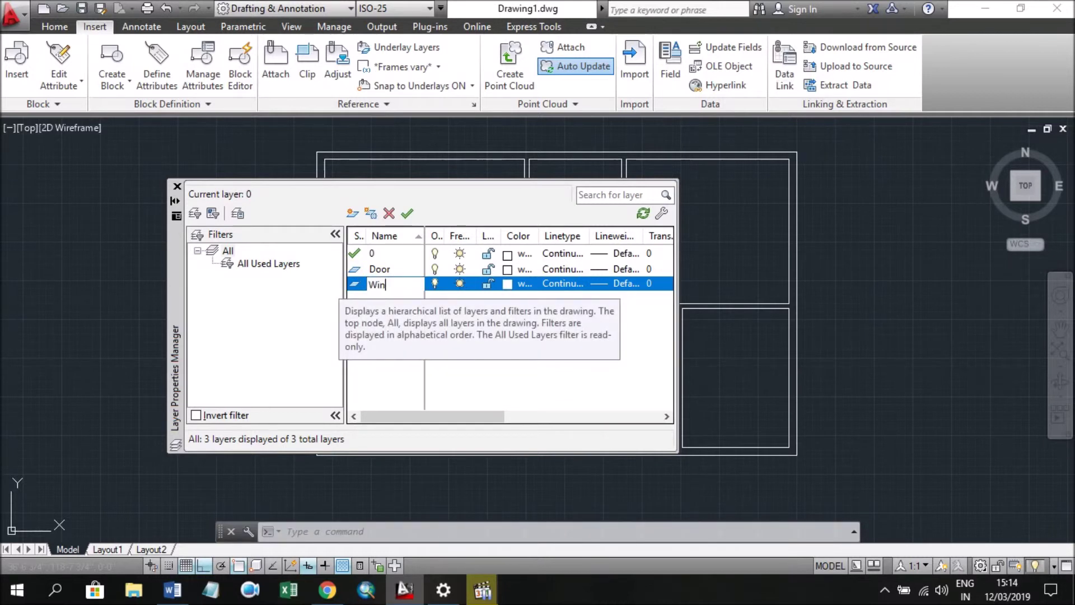
key("Return")
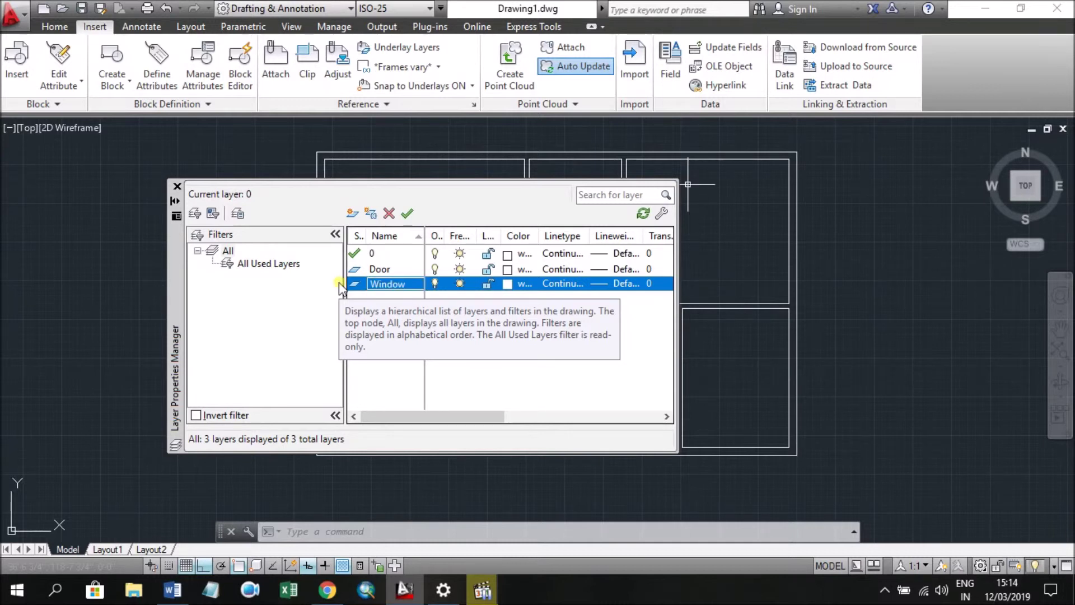
- Add three more layers named Blocks, Hatches and Text
key("alt+n")
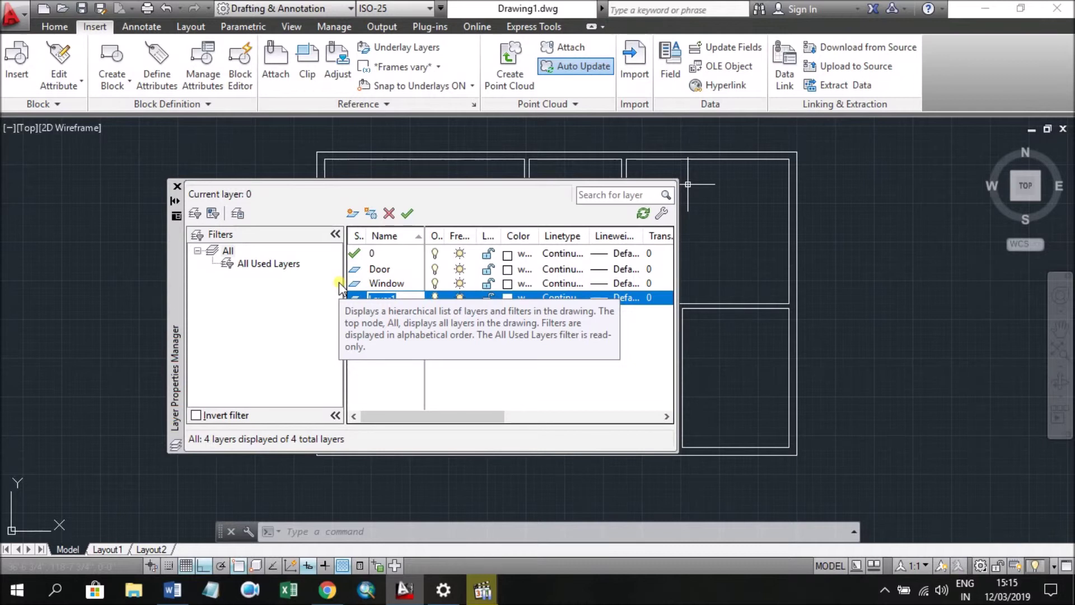
type("pl")
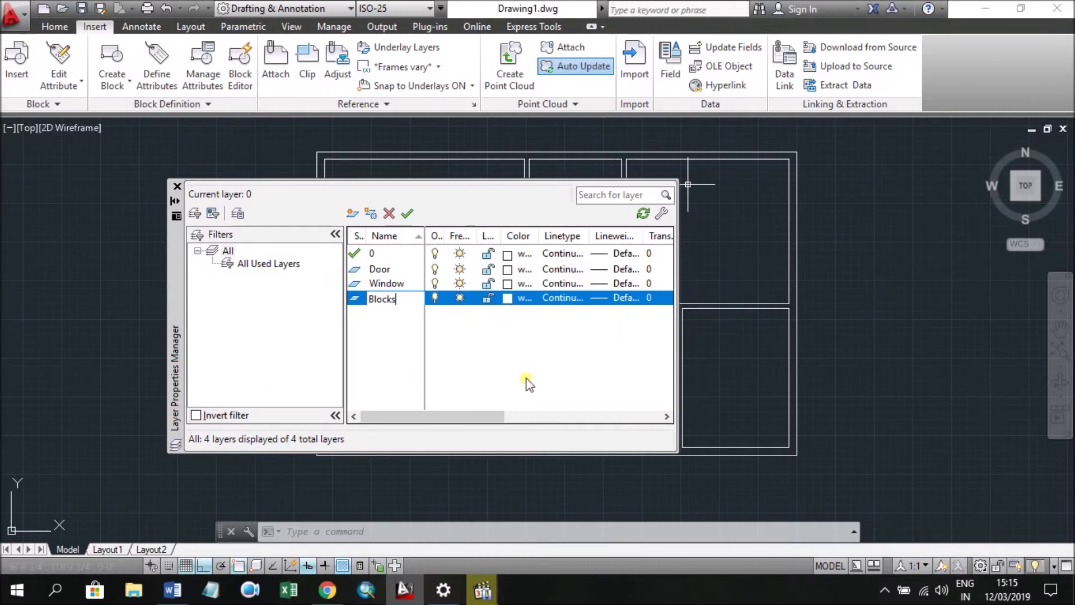
key("Return")
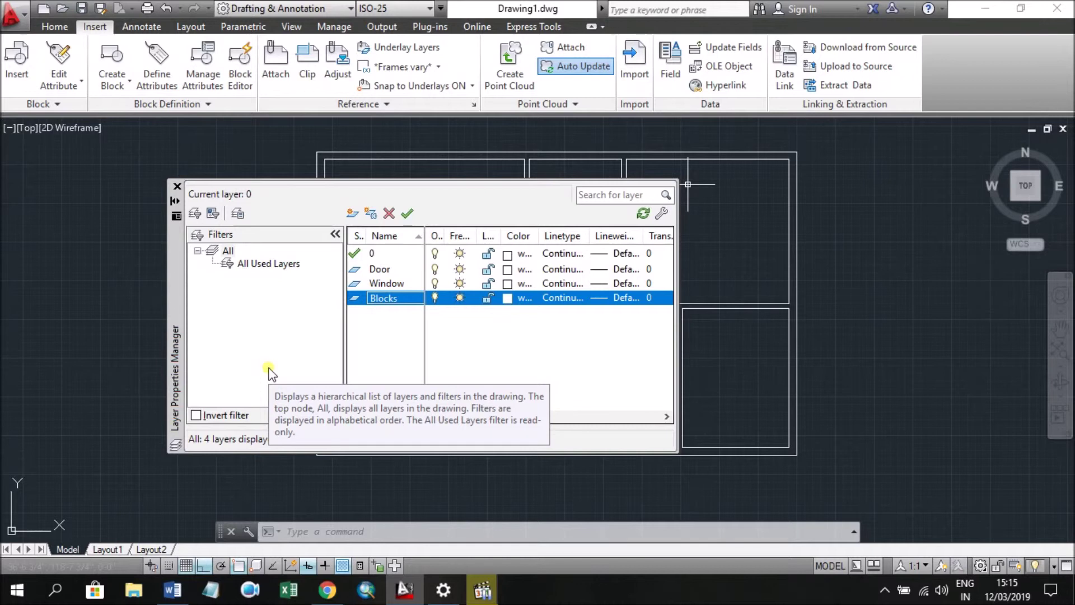
key("alt+n")
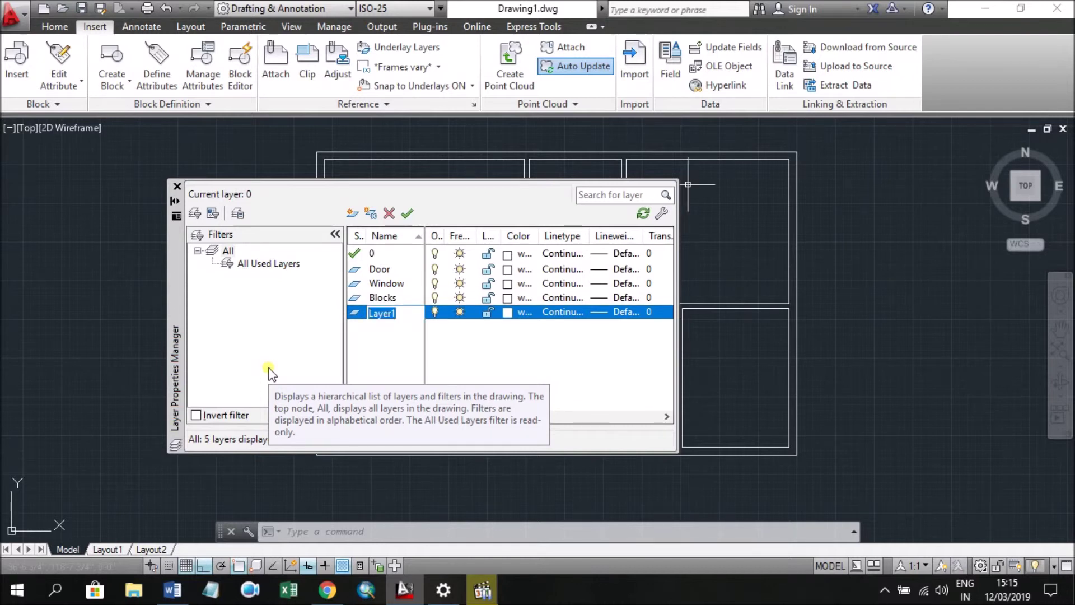
type("Hatches")
key("Return")
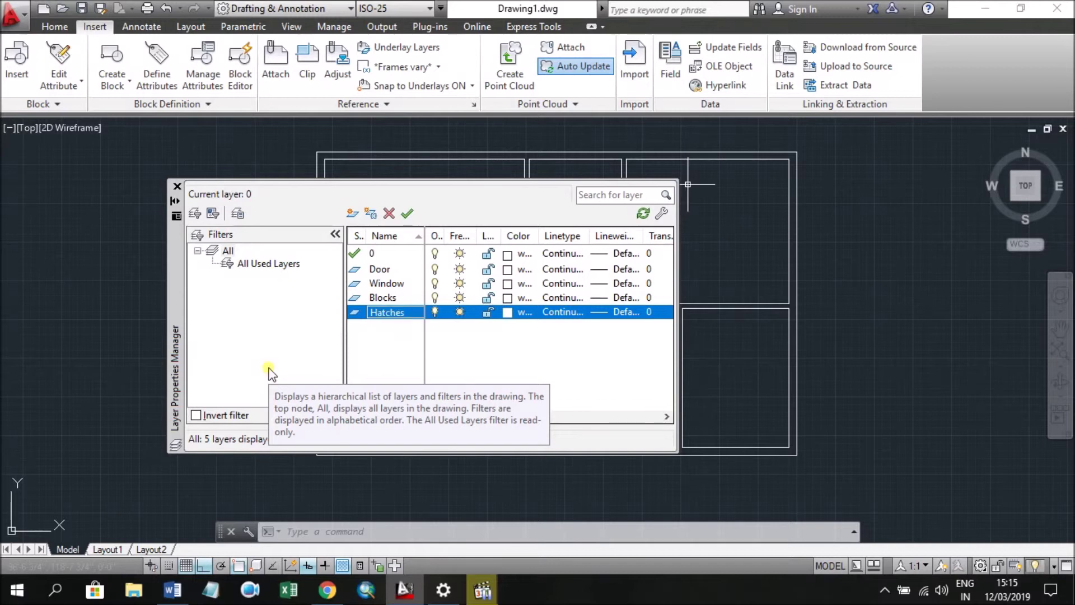
key("alt+n")
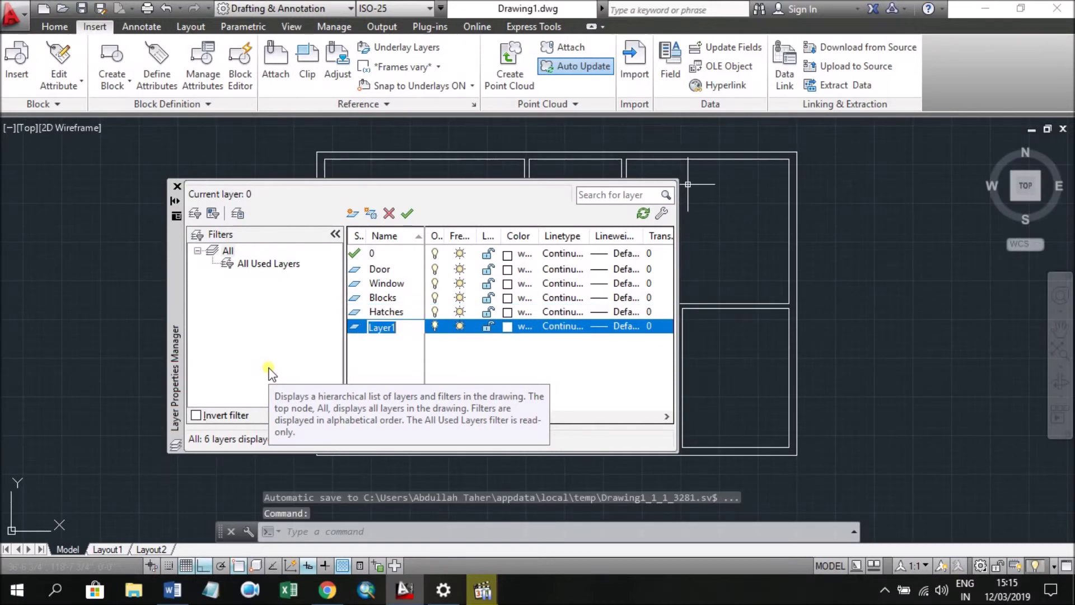
type("Te")
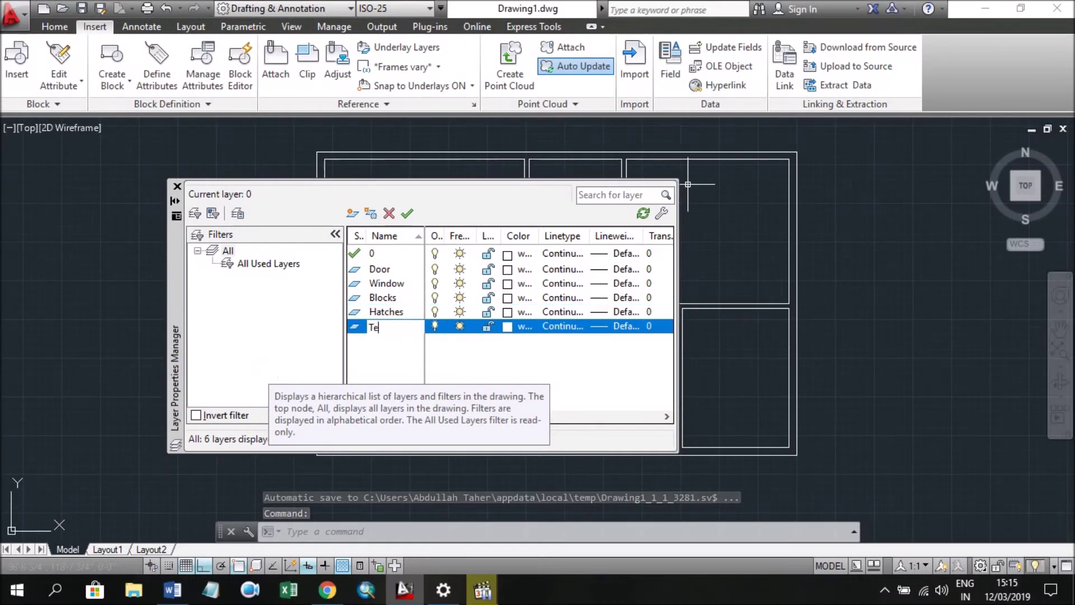
type("xt")
key("Return")
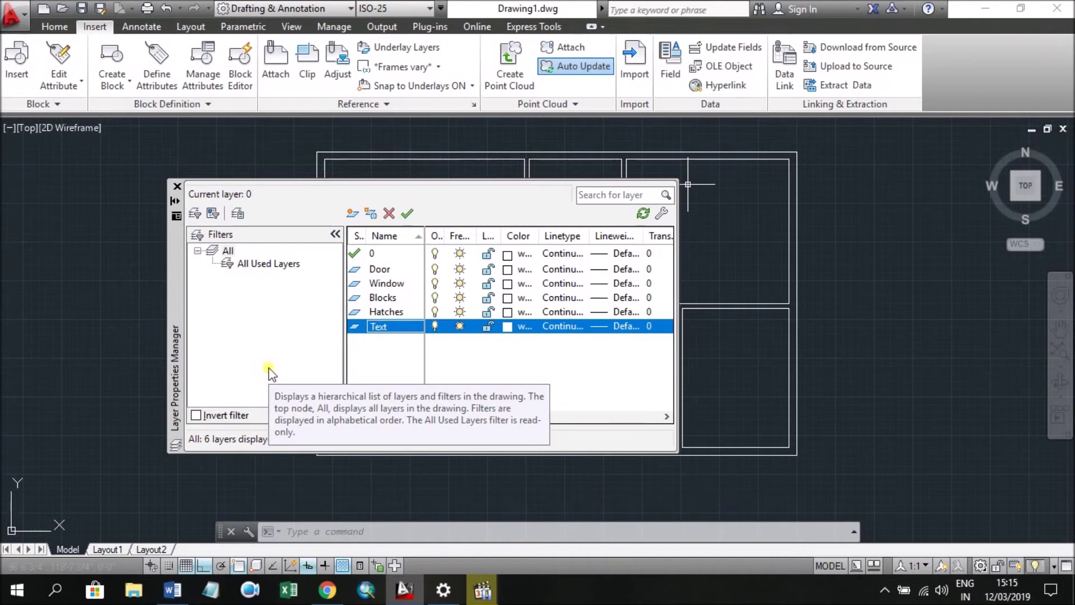
- Add a Dimensions layer and open the Door layer's colour selection
key("alt+n")
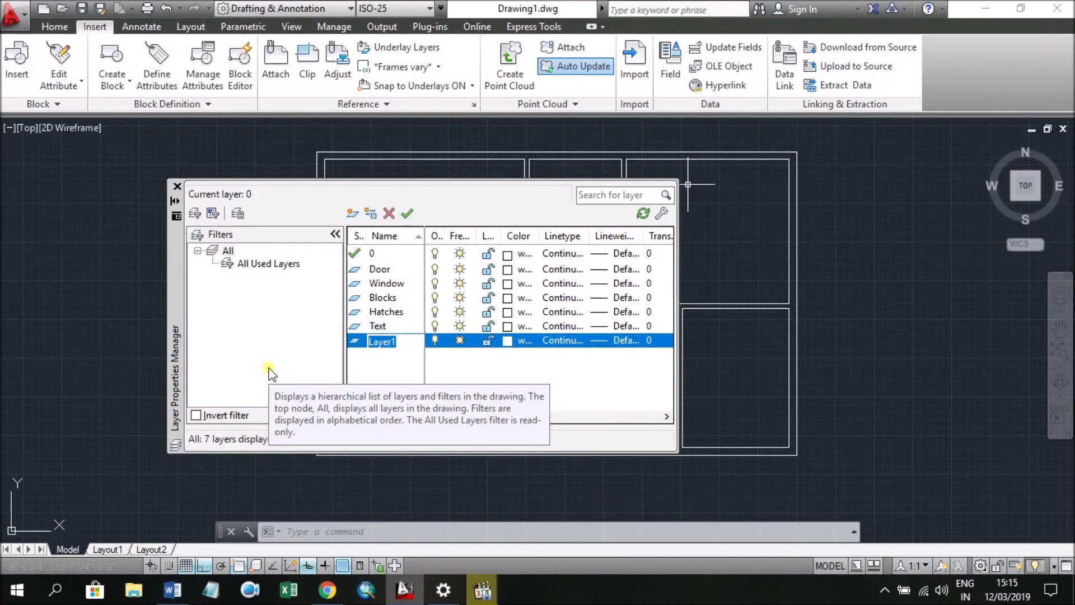
key("BackSpace")
type("Dimensions")
key("Return")
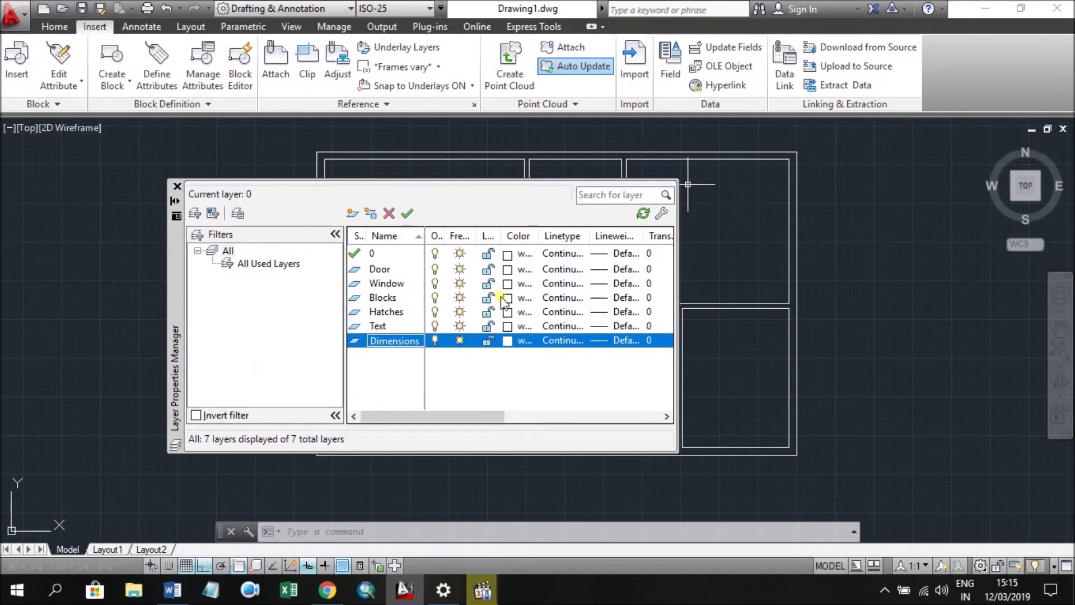
left_click(507, 271)
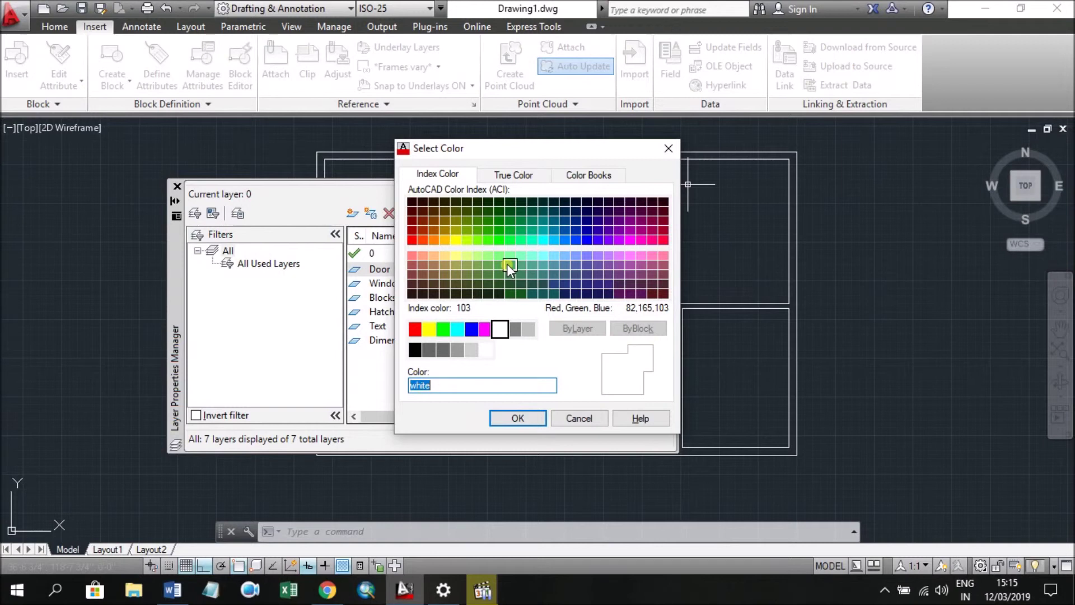
- Colour the Door layer magenta and the Window layer blue
left_click(460, 330)
left_click(441, 330)
left_click(415, 330)
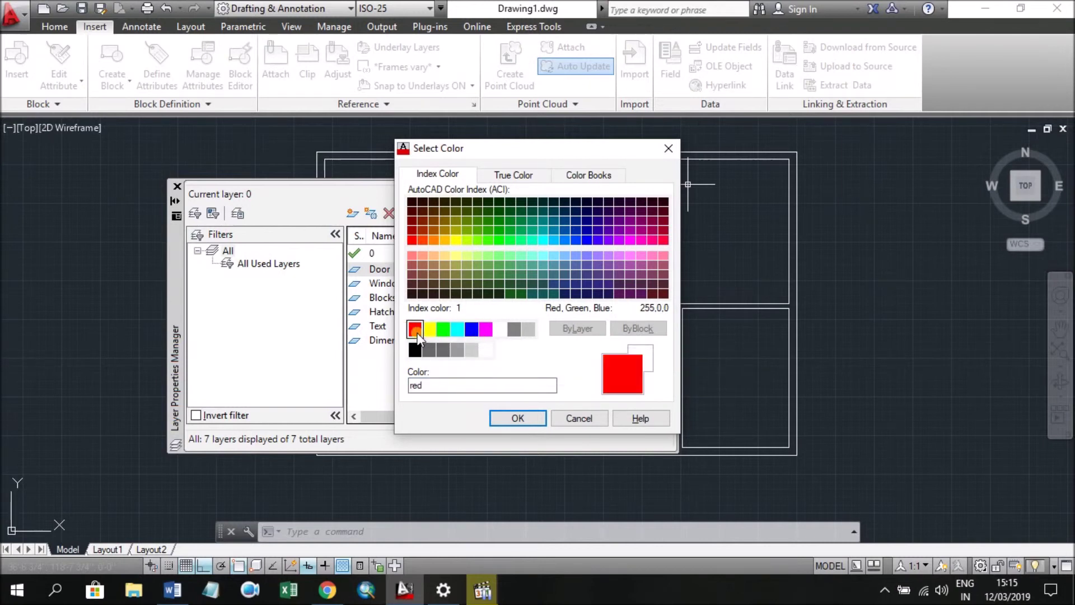
left_click(471, 330)
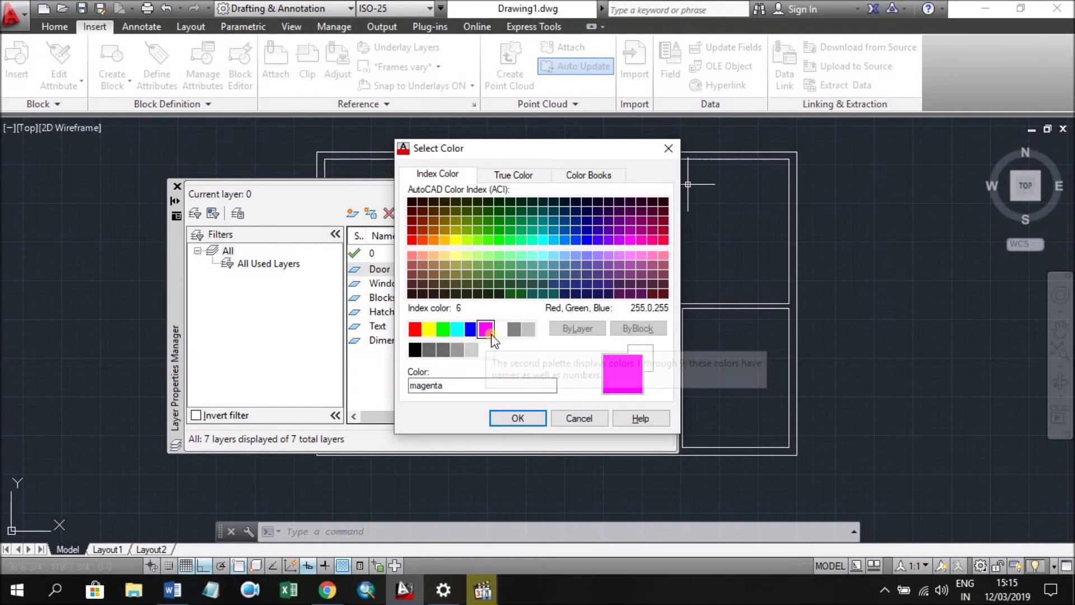
left_click(530, 418)
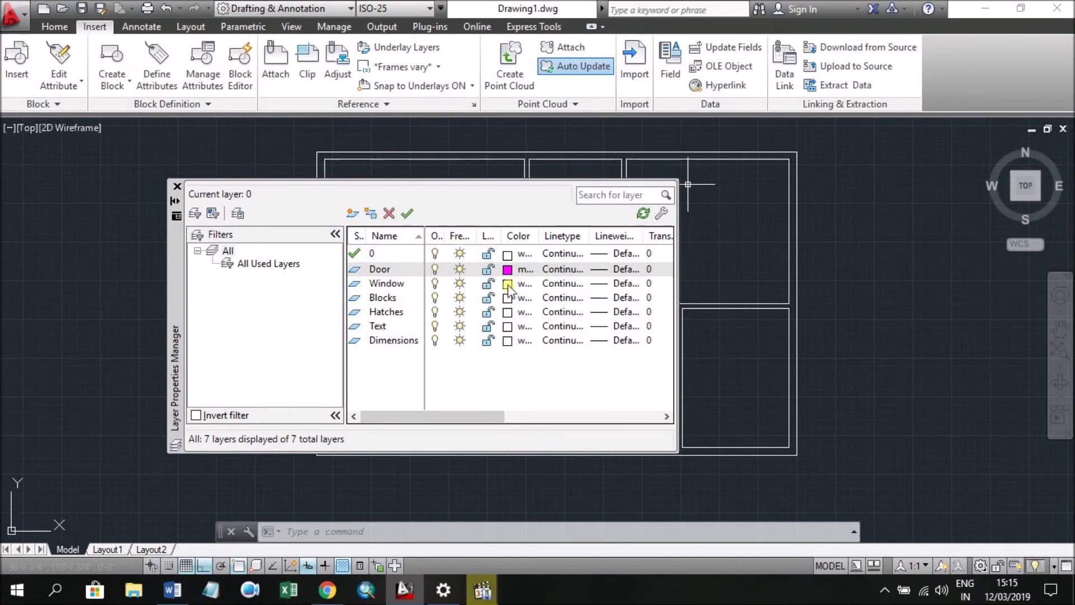
left_click(508, 284)
left_click(464, 327)
left_click(472, 329)
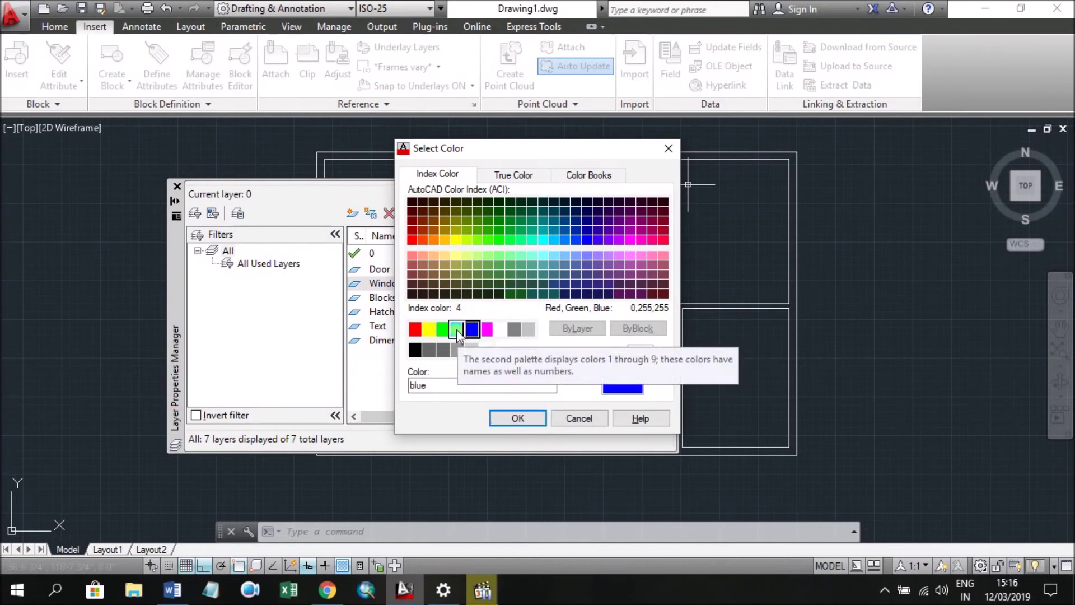
left_click(518, 419)
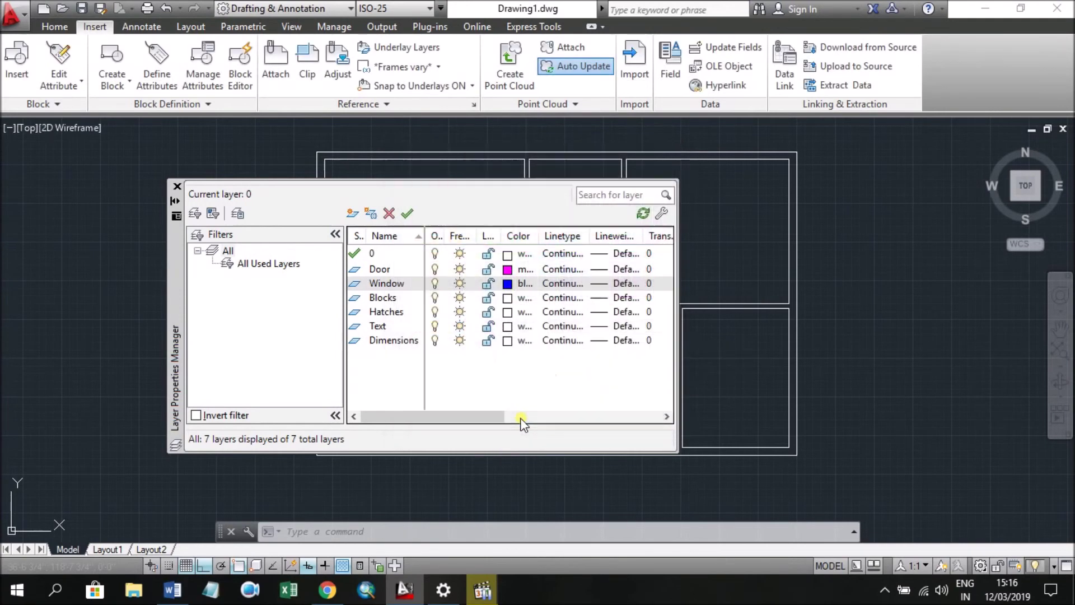
- Colour the Blocks layer cyan, Hatches green and Text yellow
left_click(508, 298)
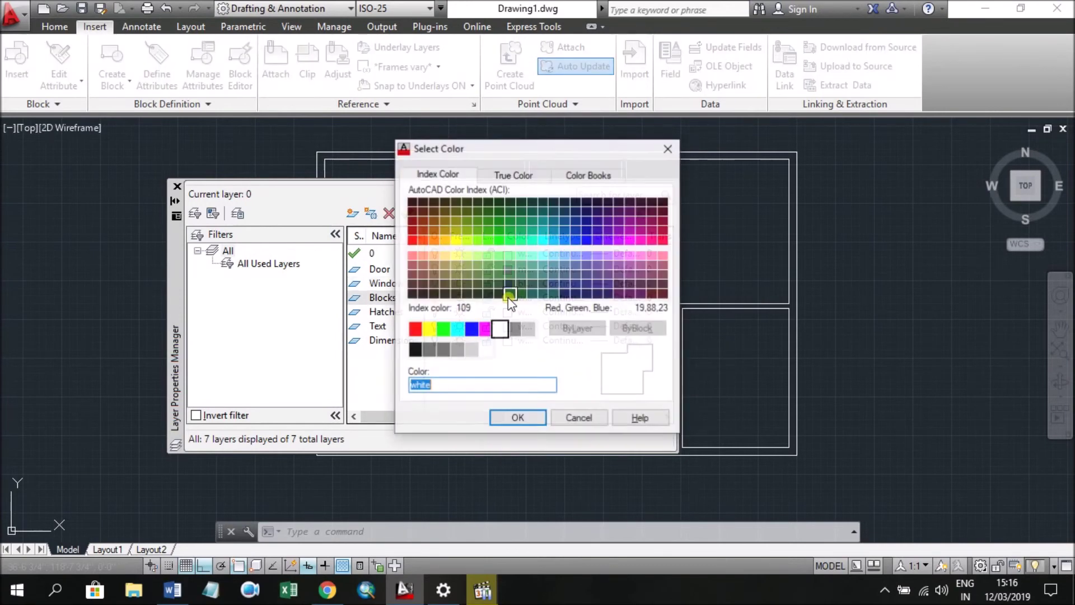
left_click(458, 328)
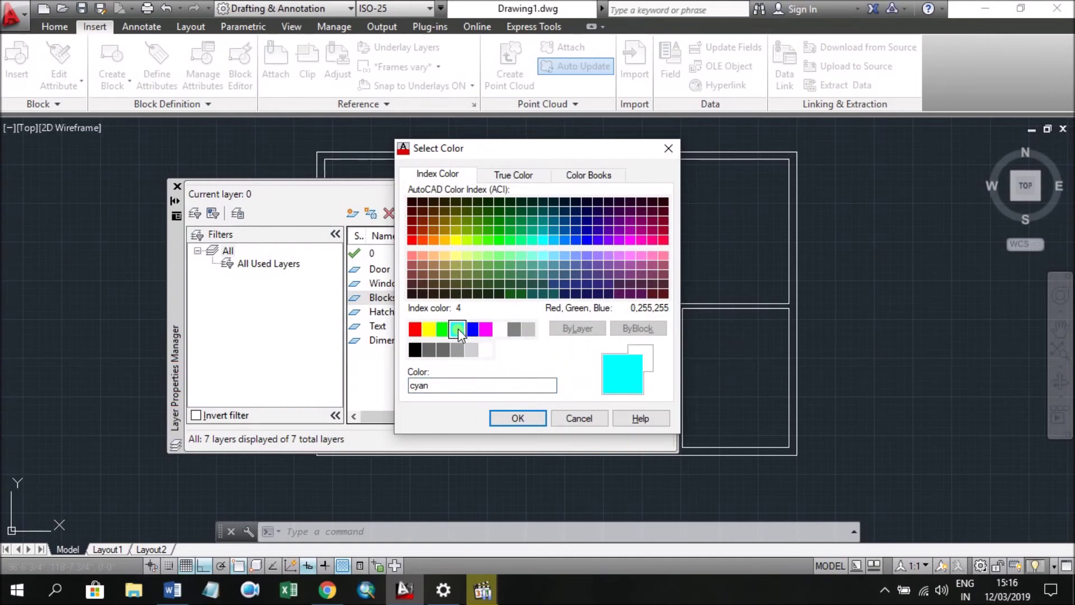
left_click(519, 418)
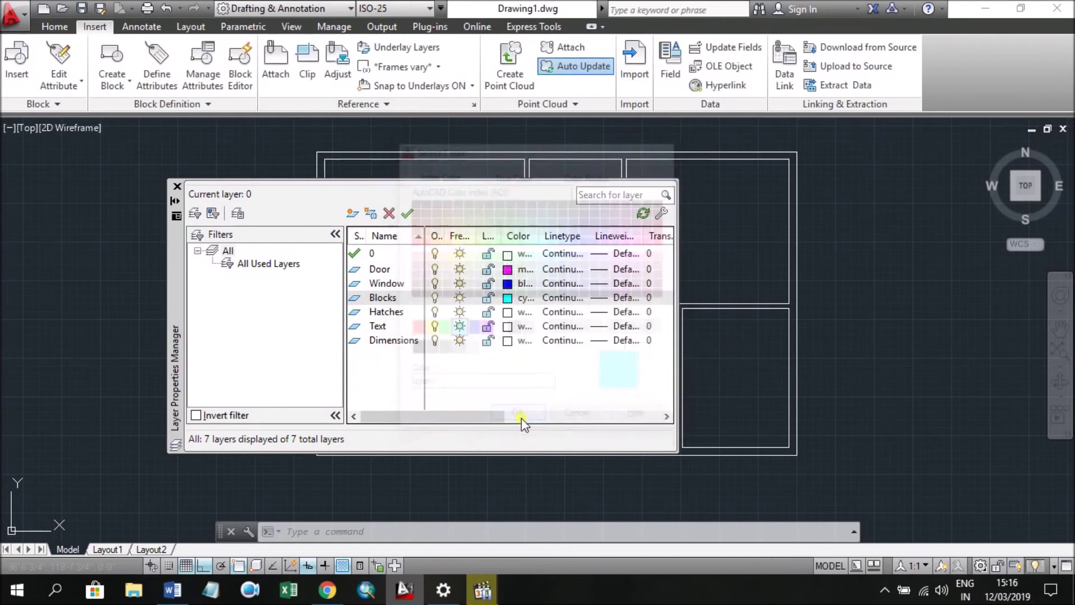
left_click(508, 312)
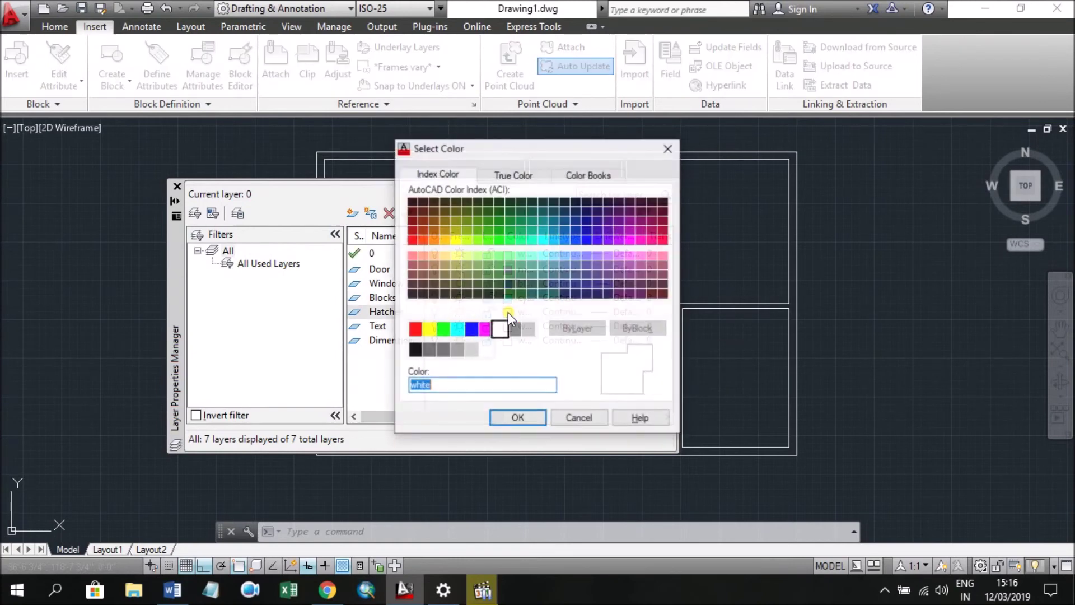
left_click(443, 328)
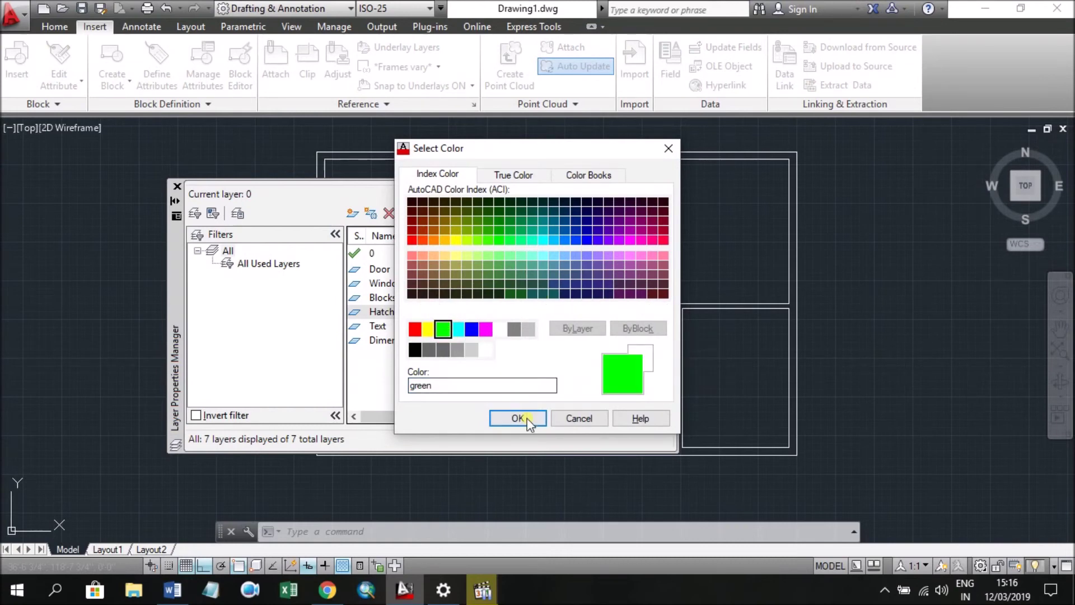
left_click(518, 419)
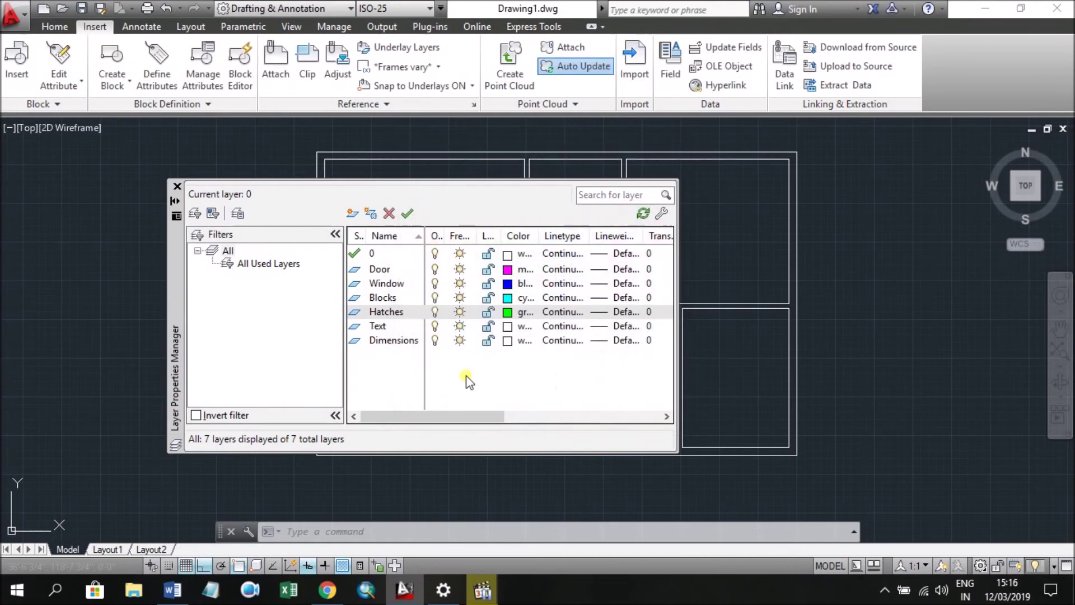
left_click(507, 327)
left_click(428, 328)
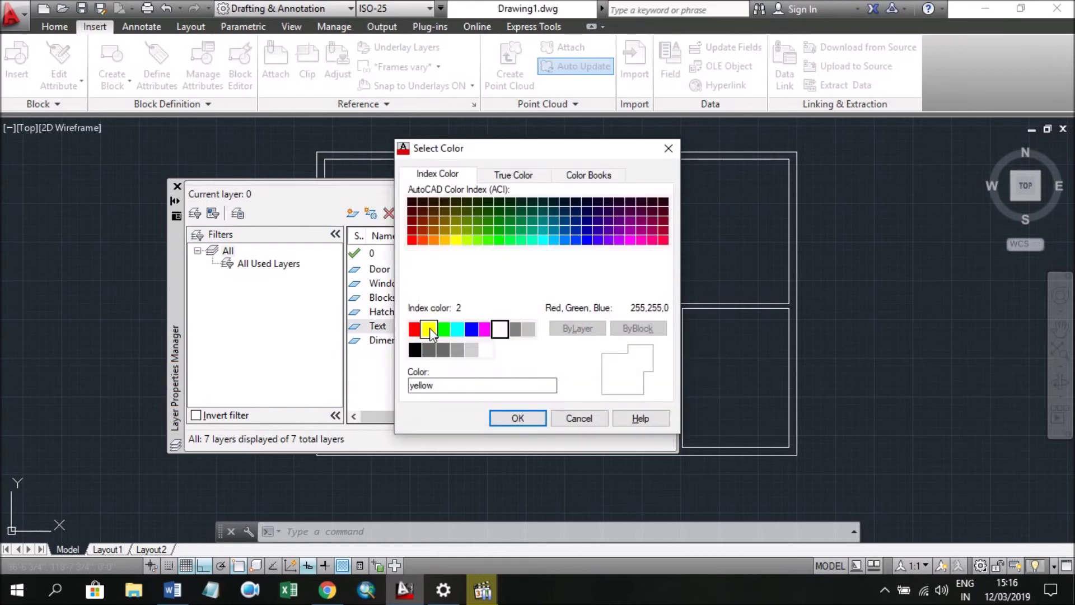
left_click(533, 416)
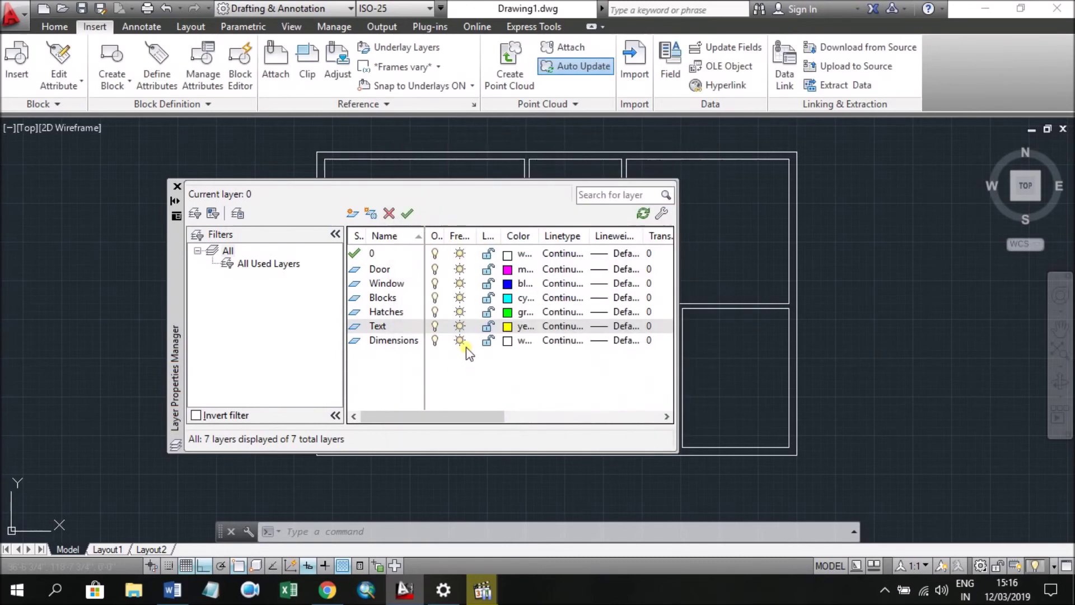
- Set the Dimensions layer colour to red and make it the current layer
left_click(506, 340)
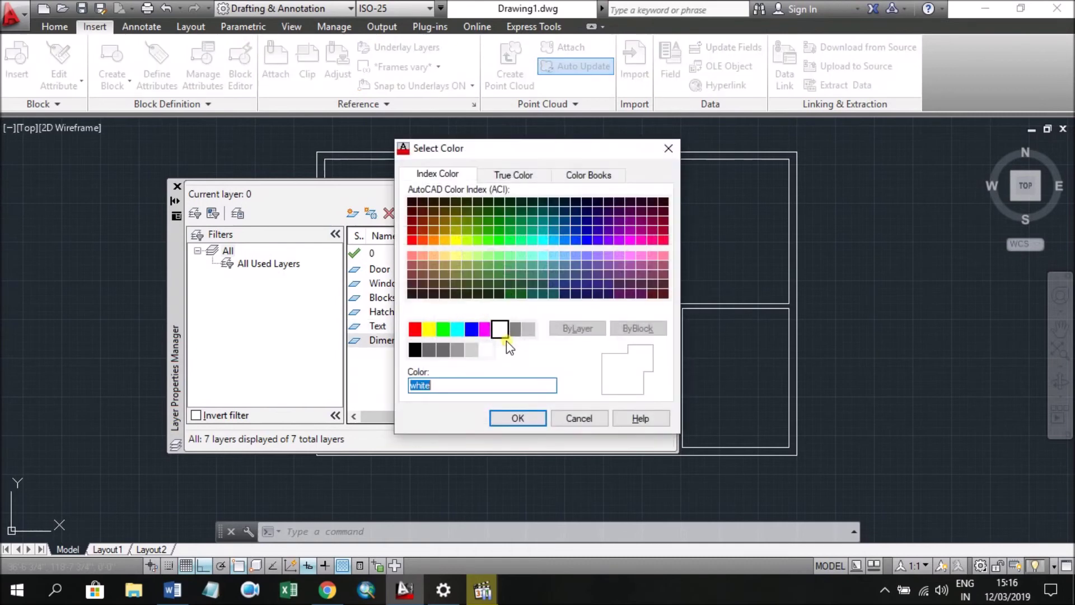
left_click(417, 330)
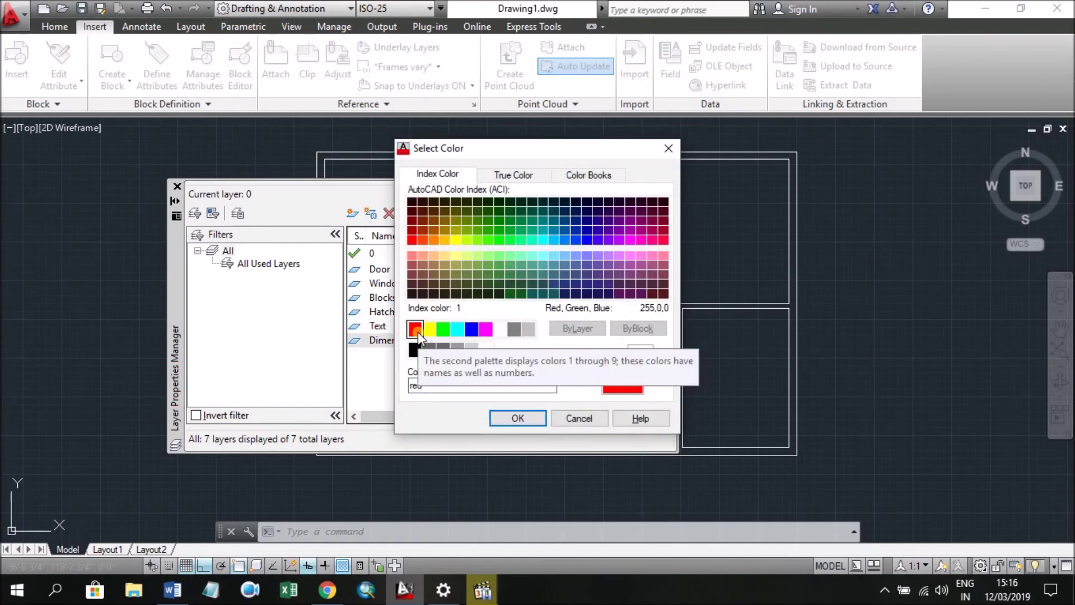
left_click(485, 329)
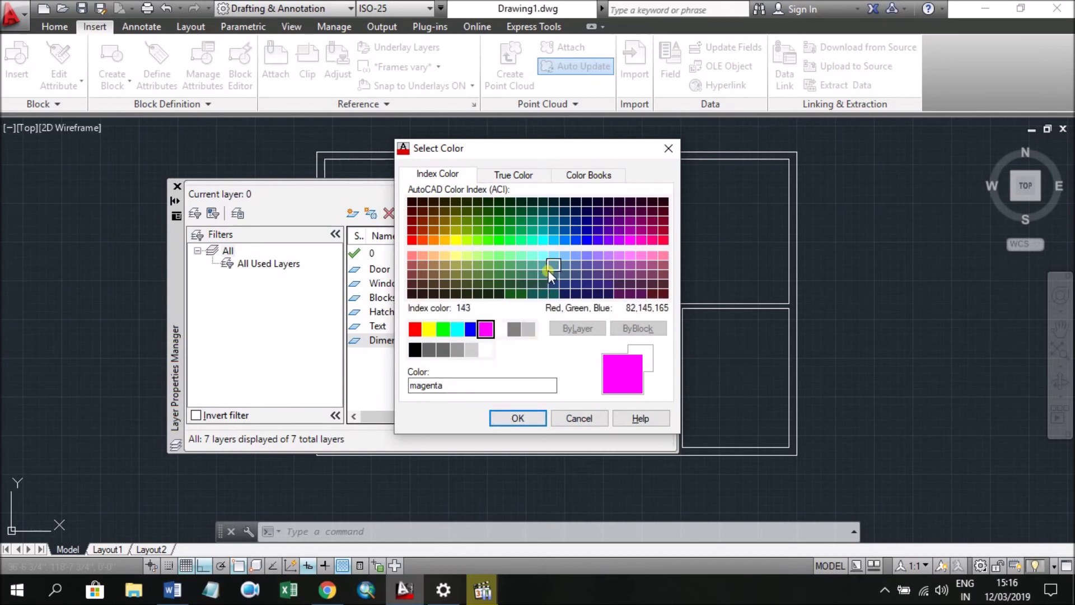
left_click_drag(460, 392, 375, 392)
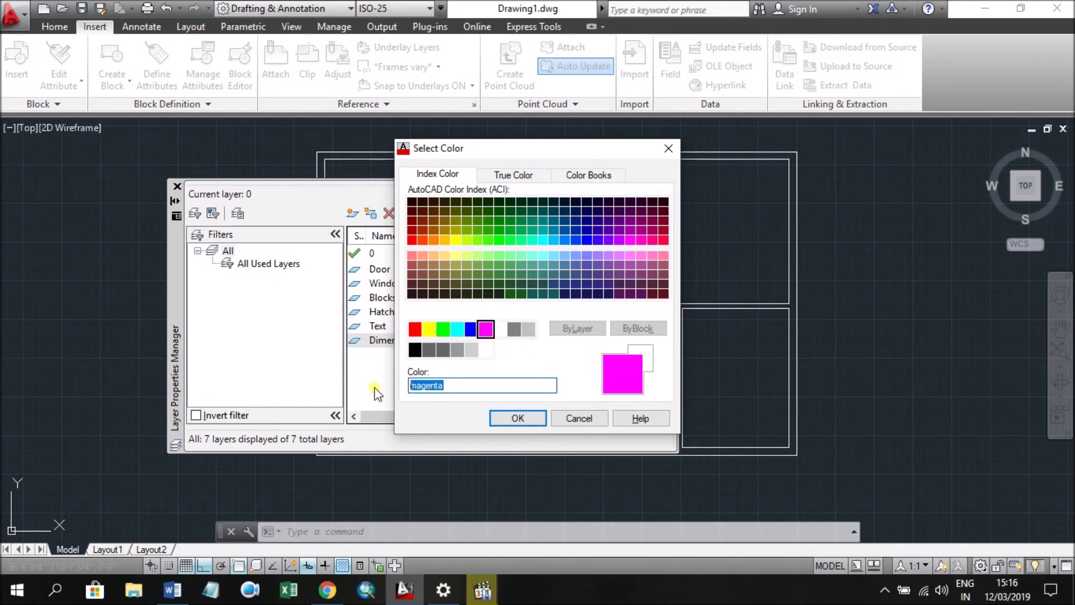
type("pink")
key("Return")
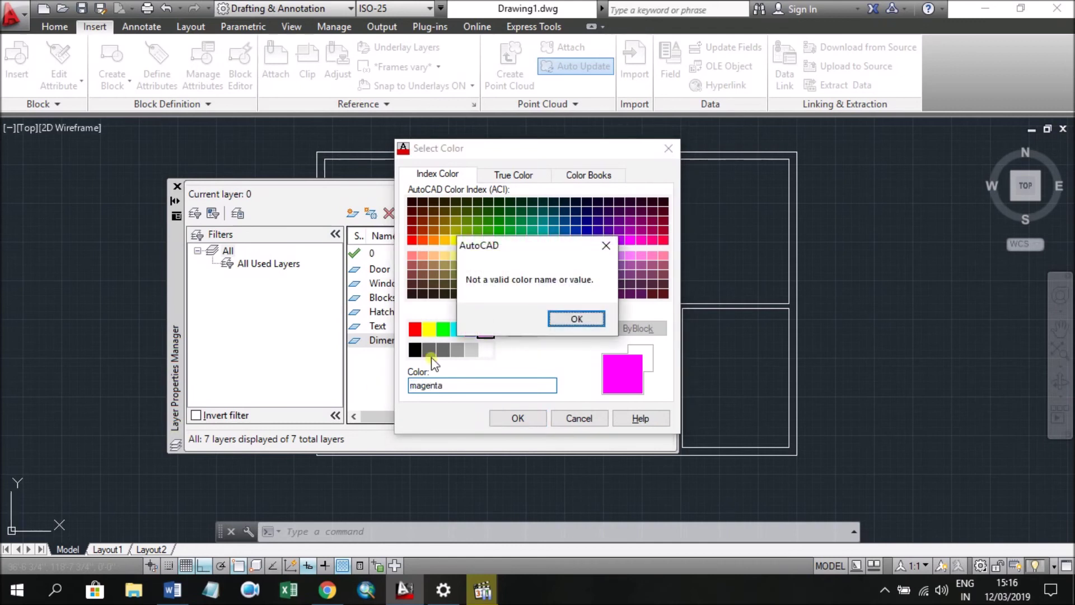
left_click(596, 323)
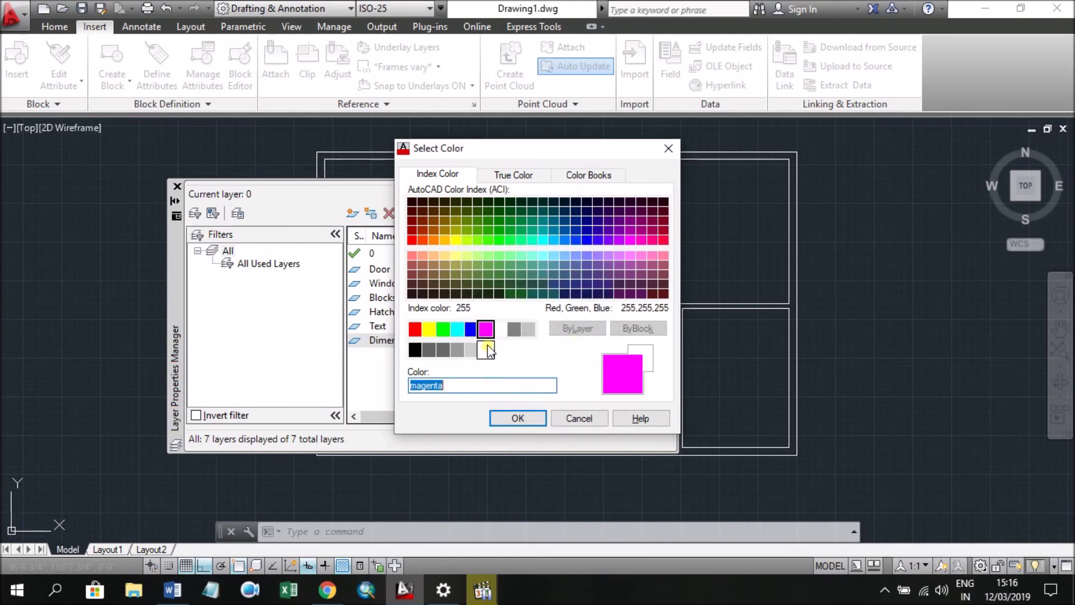
left_click(415, 328)
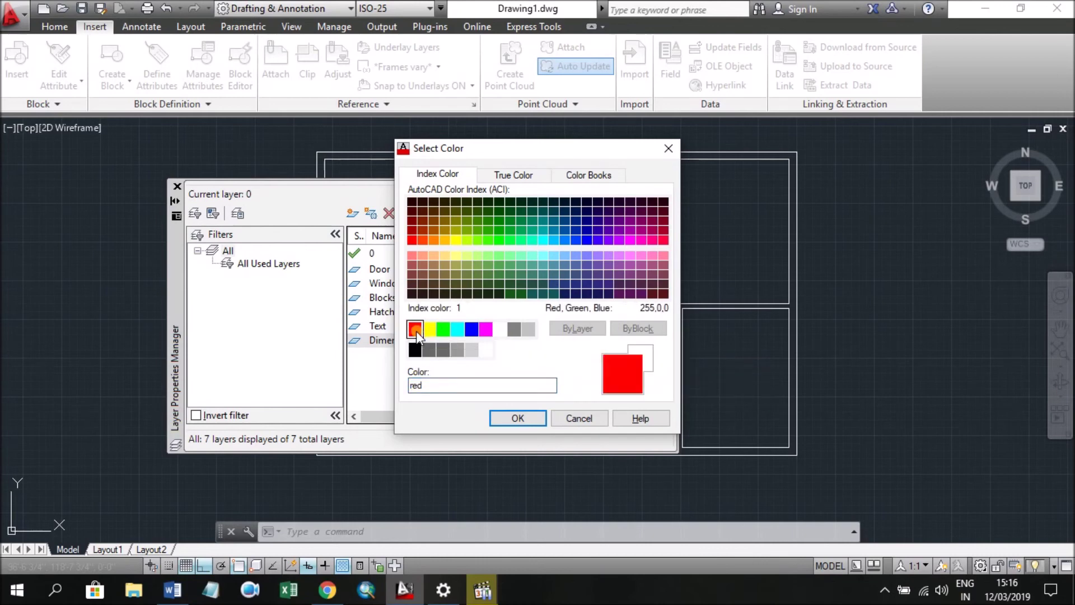
left_click(521, 421)
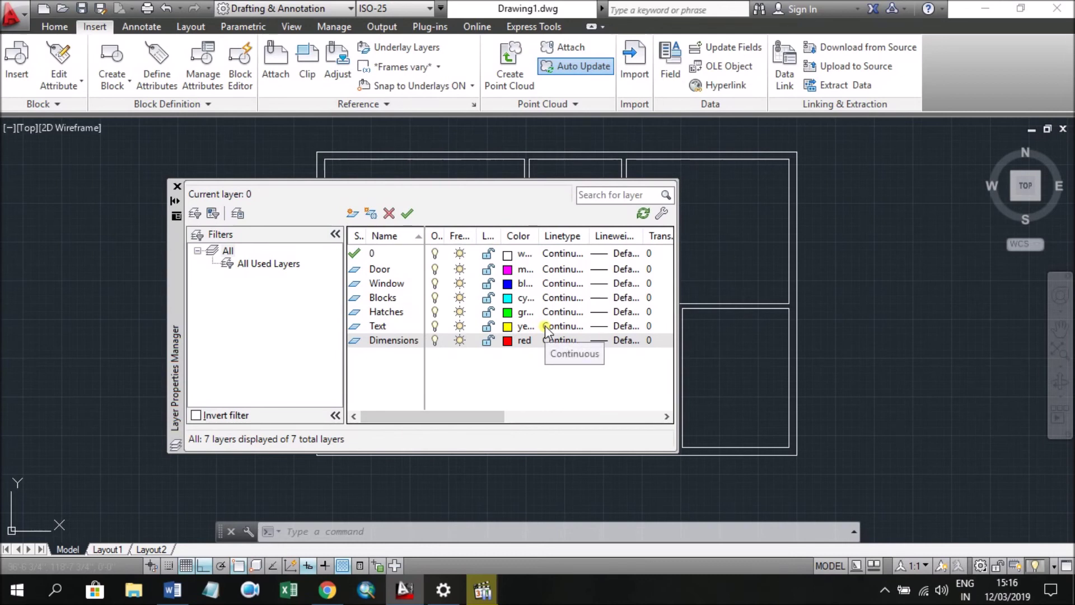
left_click(407, 213)
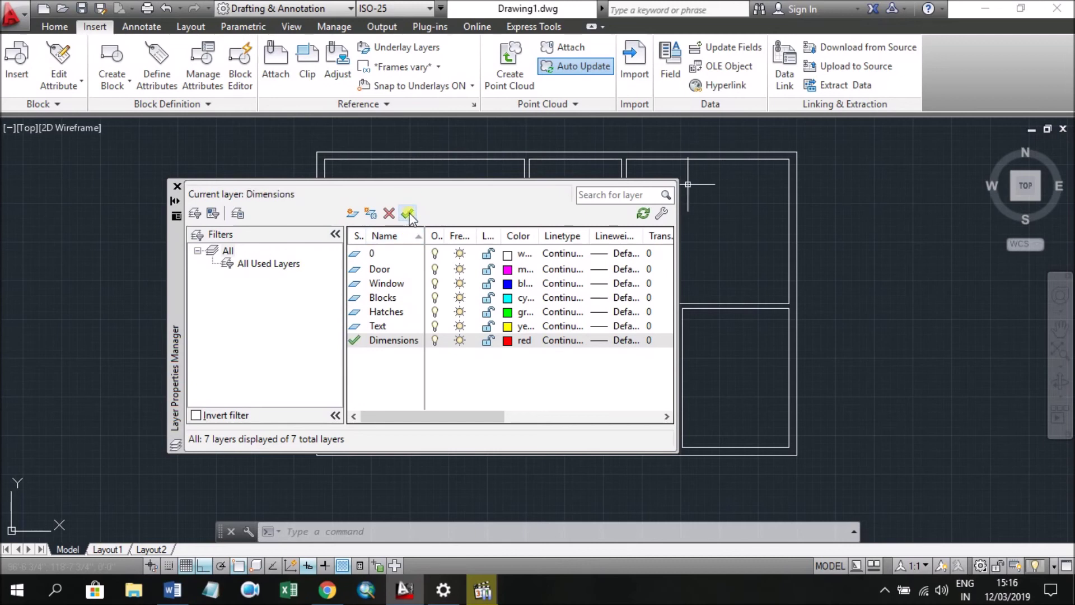
- Make layer 0 the current layer and close the Layer Properties palette
left_click(355, 326)
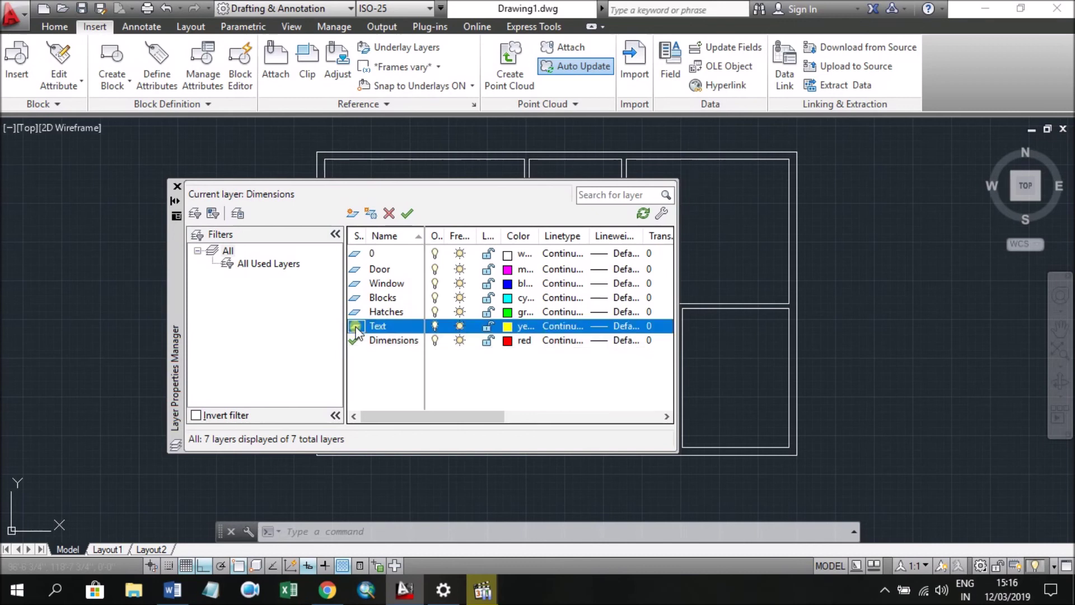
left_click(356, 255)
left_click(407, 214)
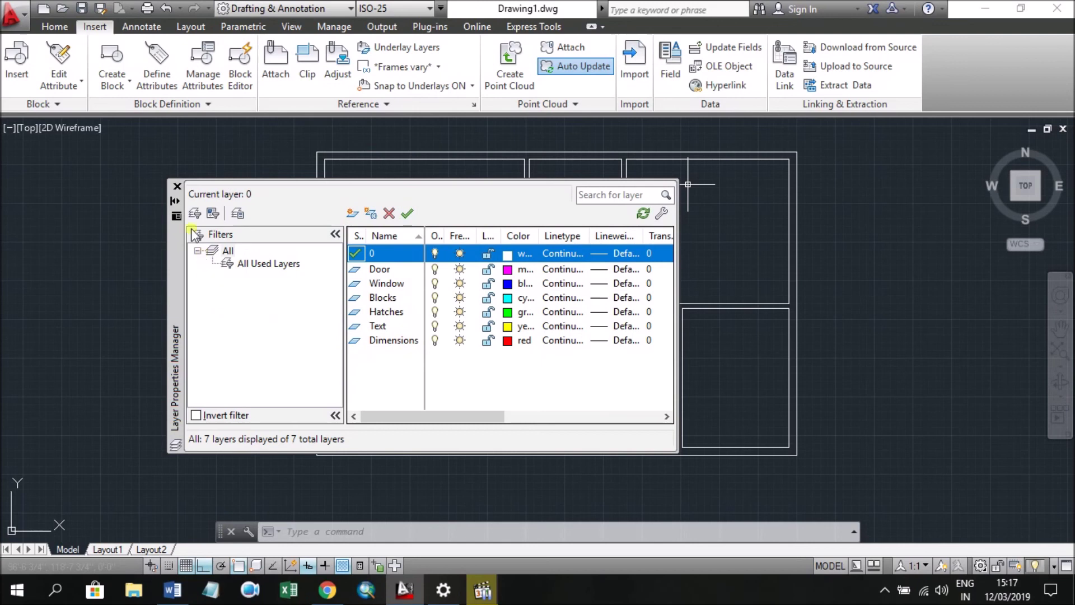
left_click(177, 186)
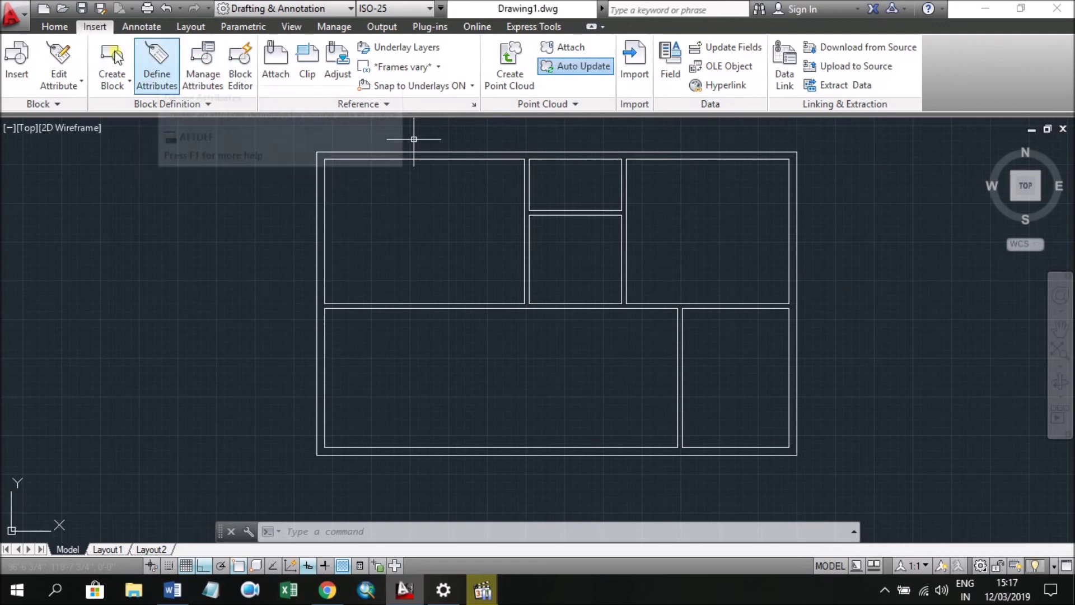
- Reopen Layer Properties from the Home tab to check the seven layers, then close it
left_click(54, 27)
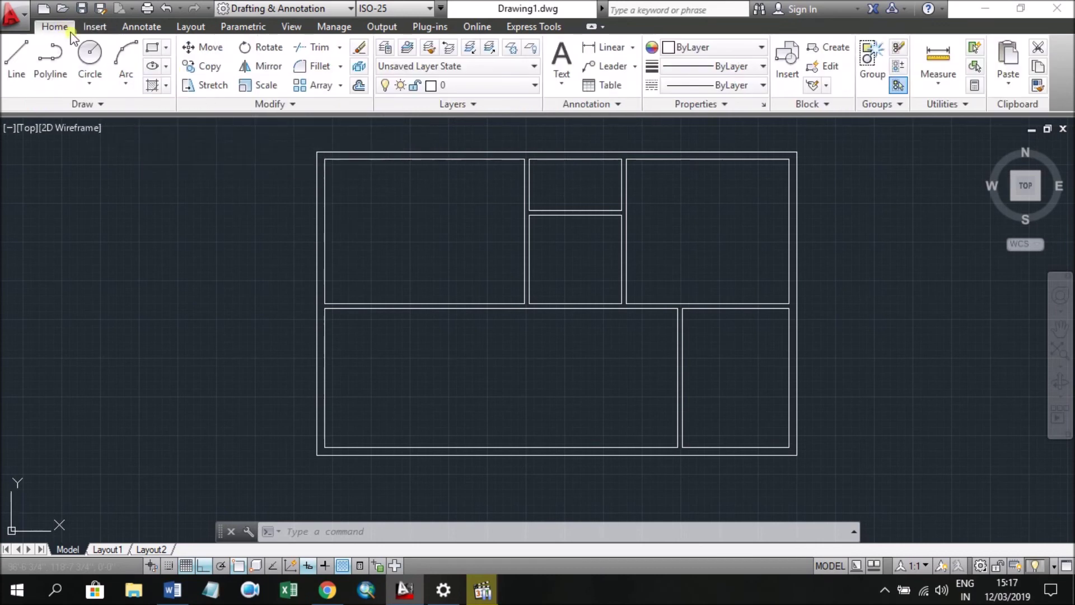
left_click(384, 47)
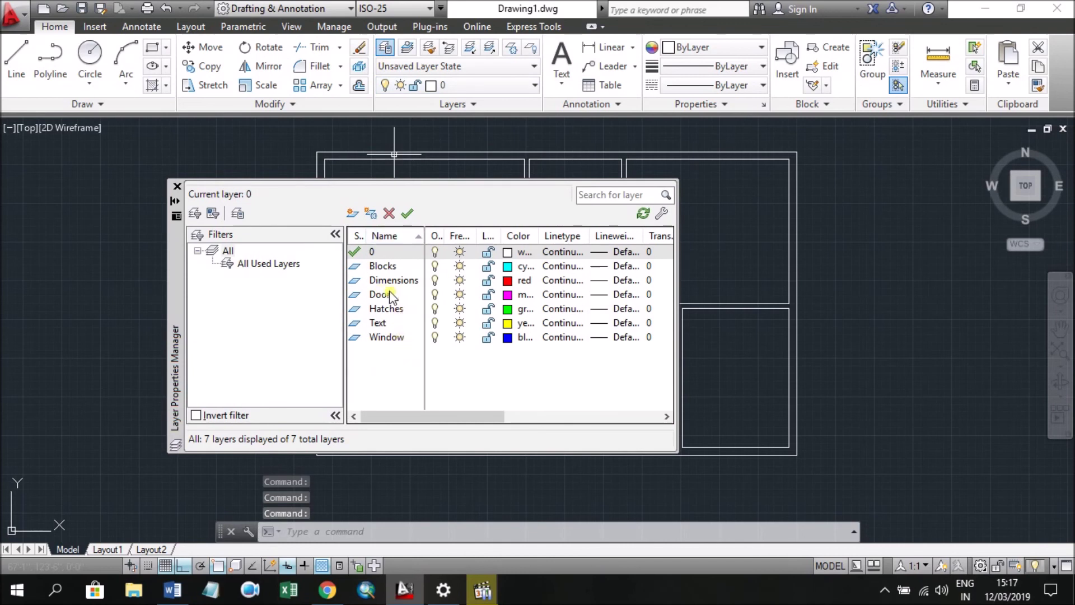
left_click(177, 186)
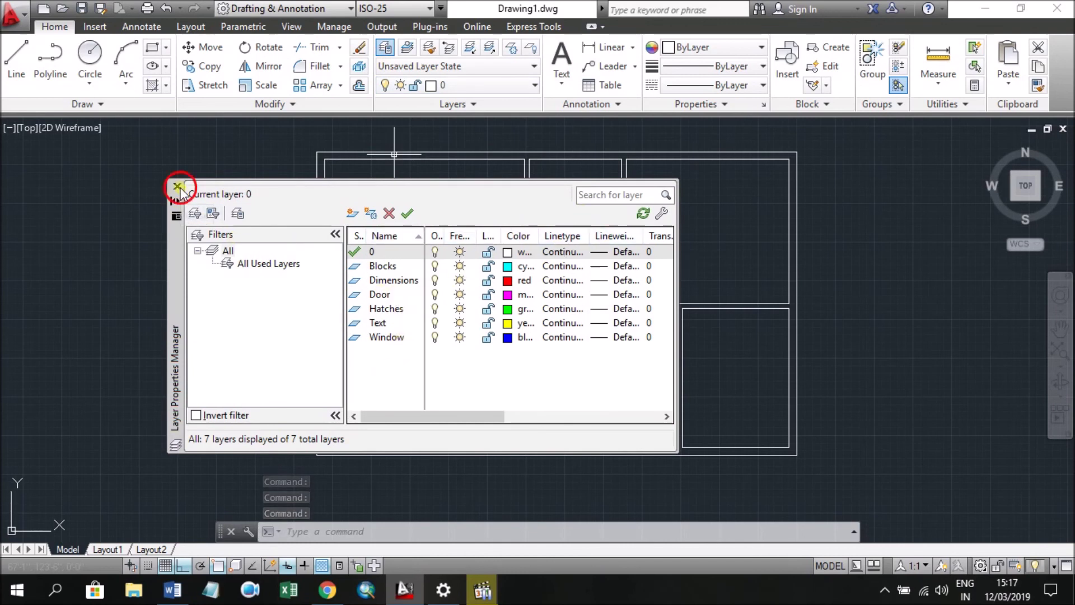